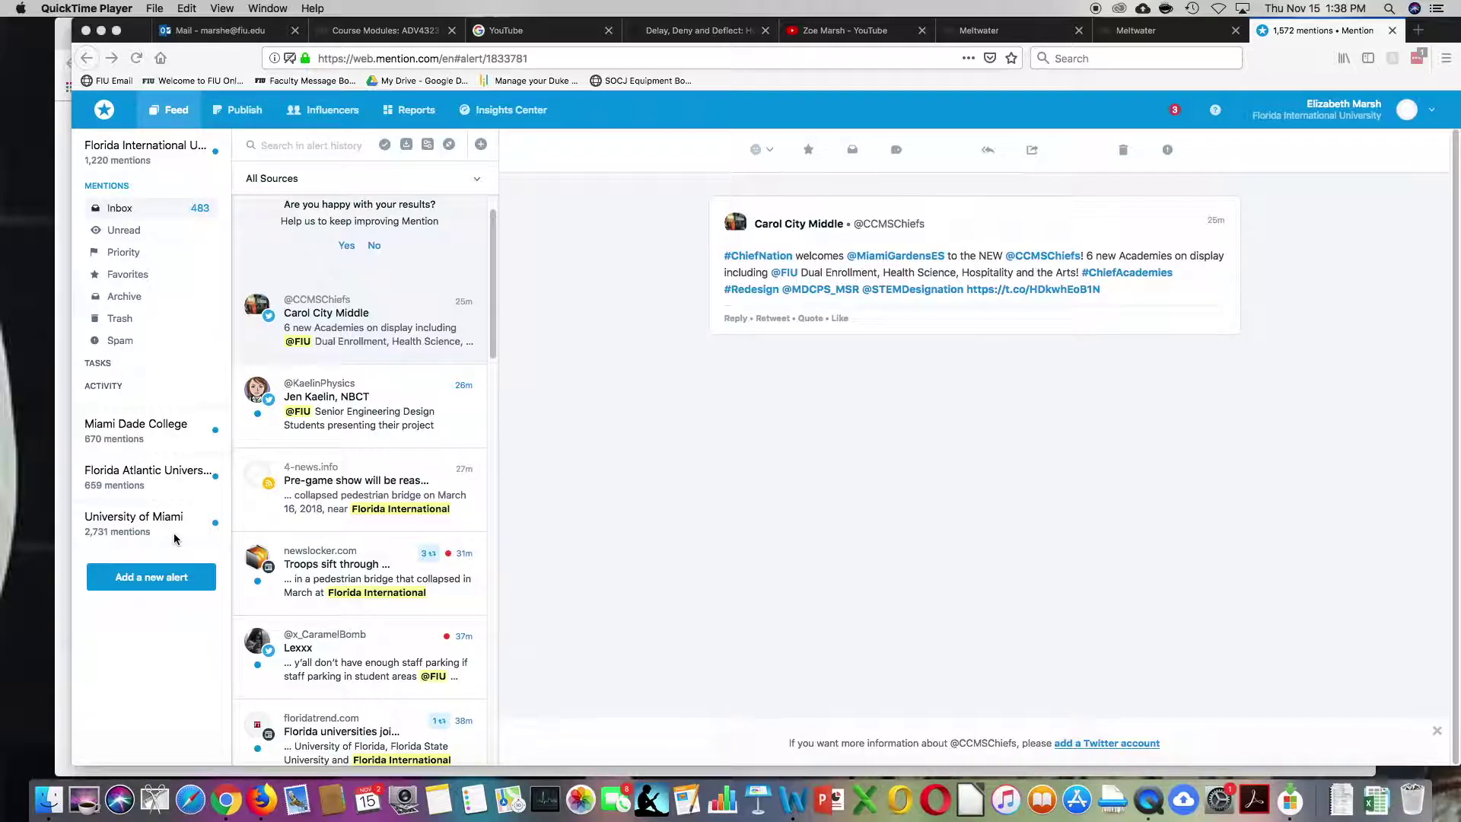
# Step: Scroll through the FIU mentions and open the miamiherald.com 'Deadly FIU bridge' story
pyautogui.scroll(-2, 440, 418)
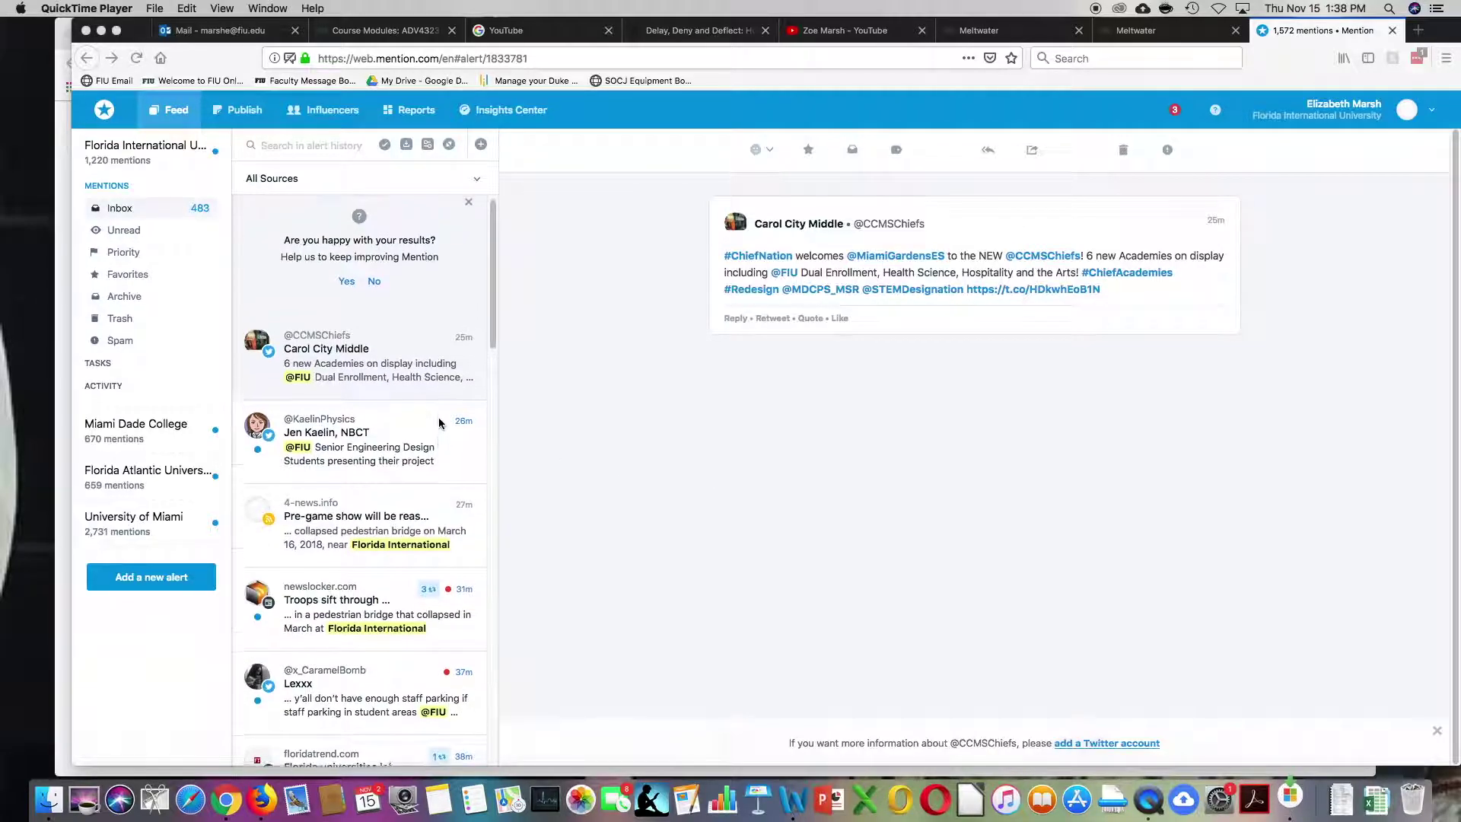
pyautogui.scroll(-12, 440, 419)
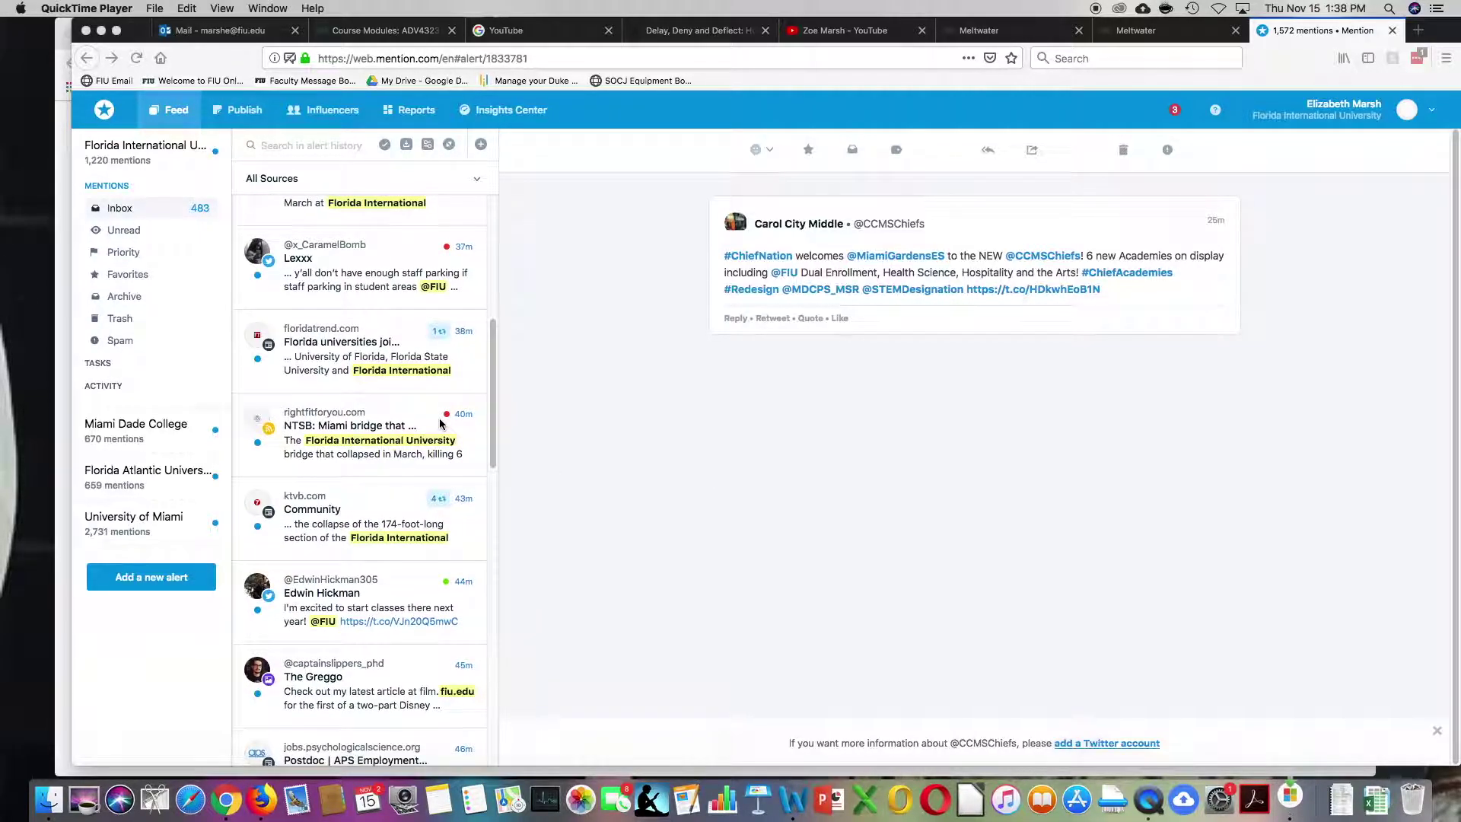
pyautogui.scroll(-6, 440, 423)
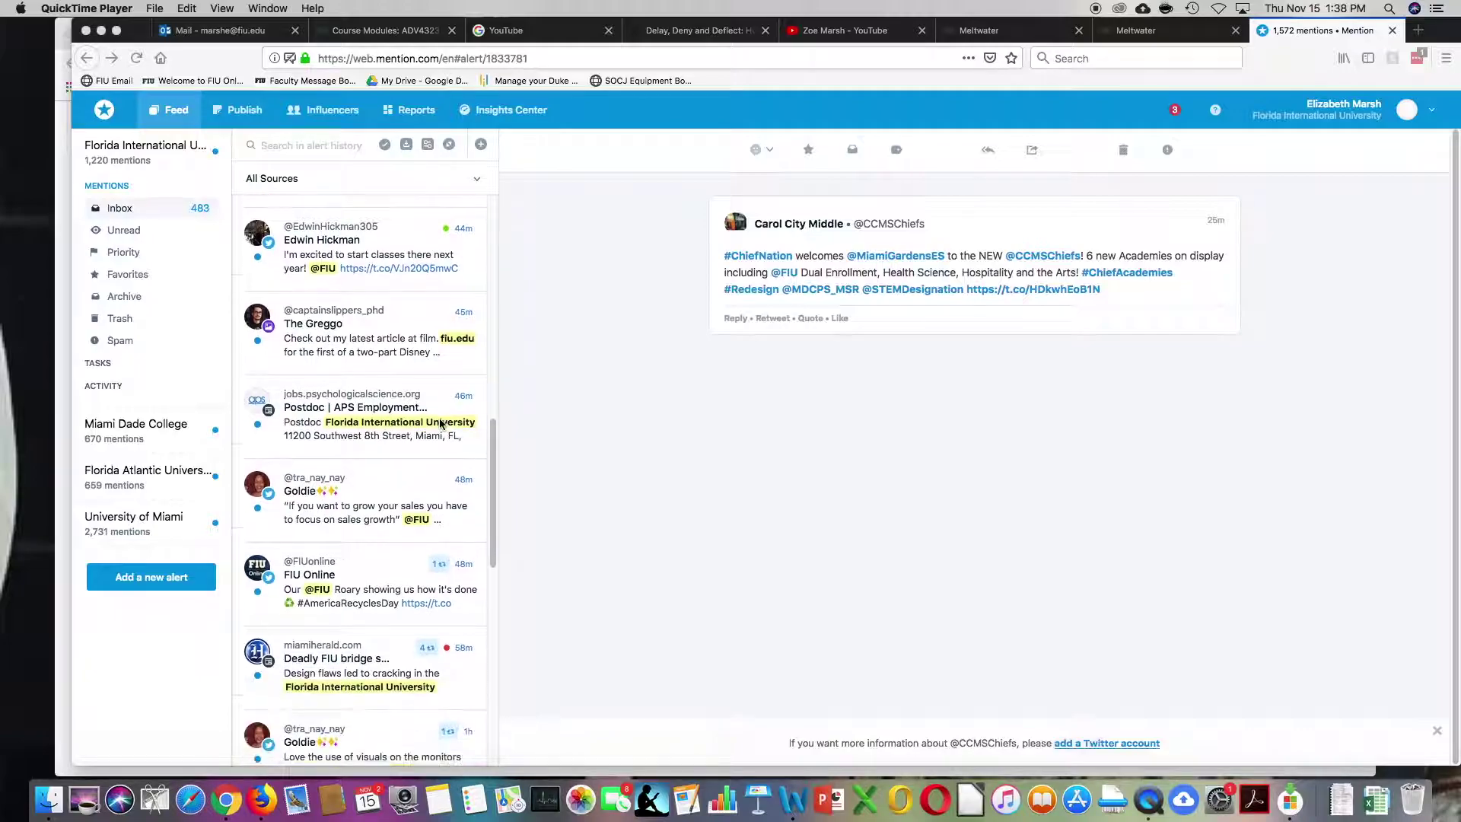
pyautogui.scroll(-2, 440, 423)
pyautogui.scroll(-2, 440, 423)
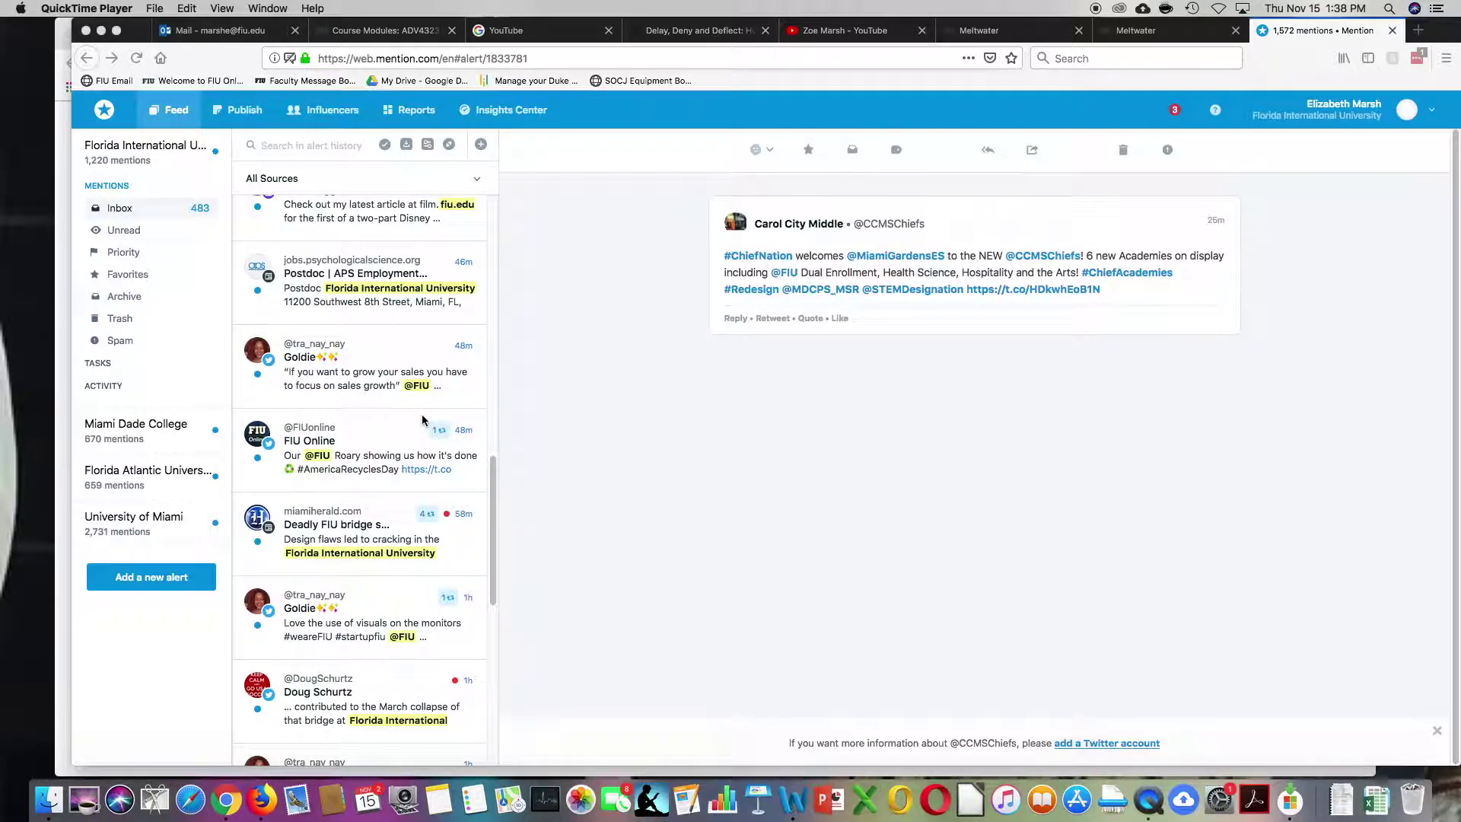
pyautogui.scroll(20, 422, 414)
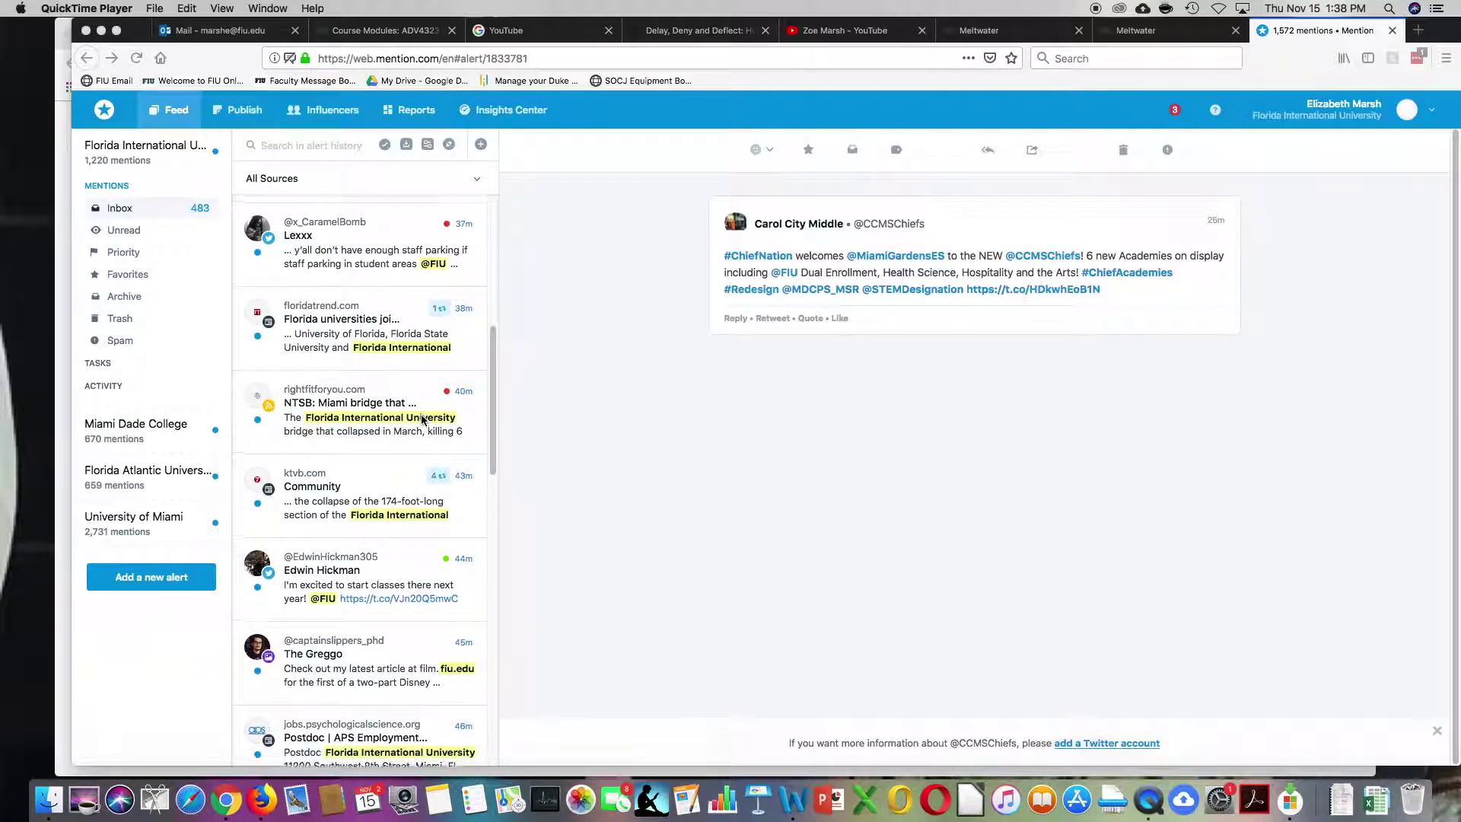
pyautogui.scroll(5, 422, 414)
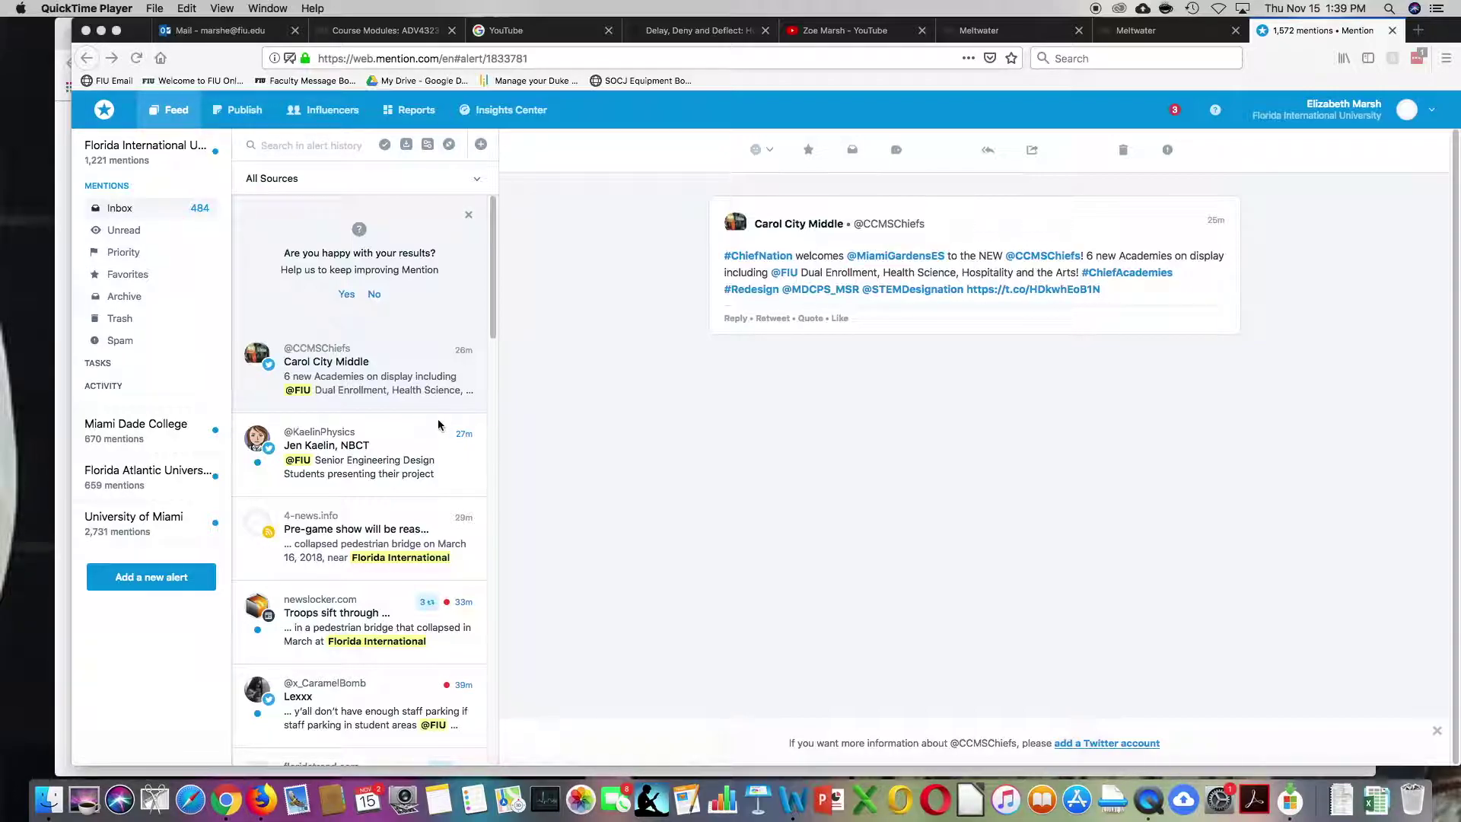
pyautogui.scroll(-5, 437, 423)
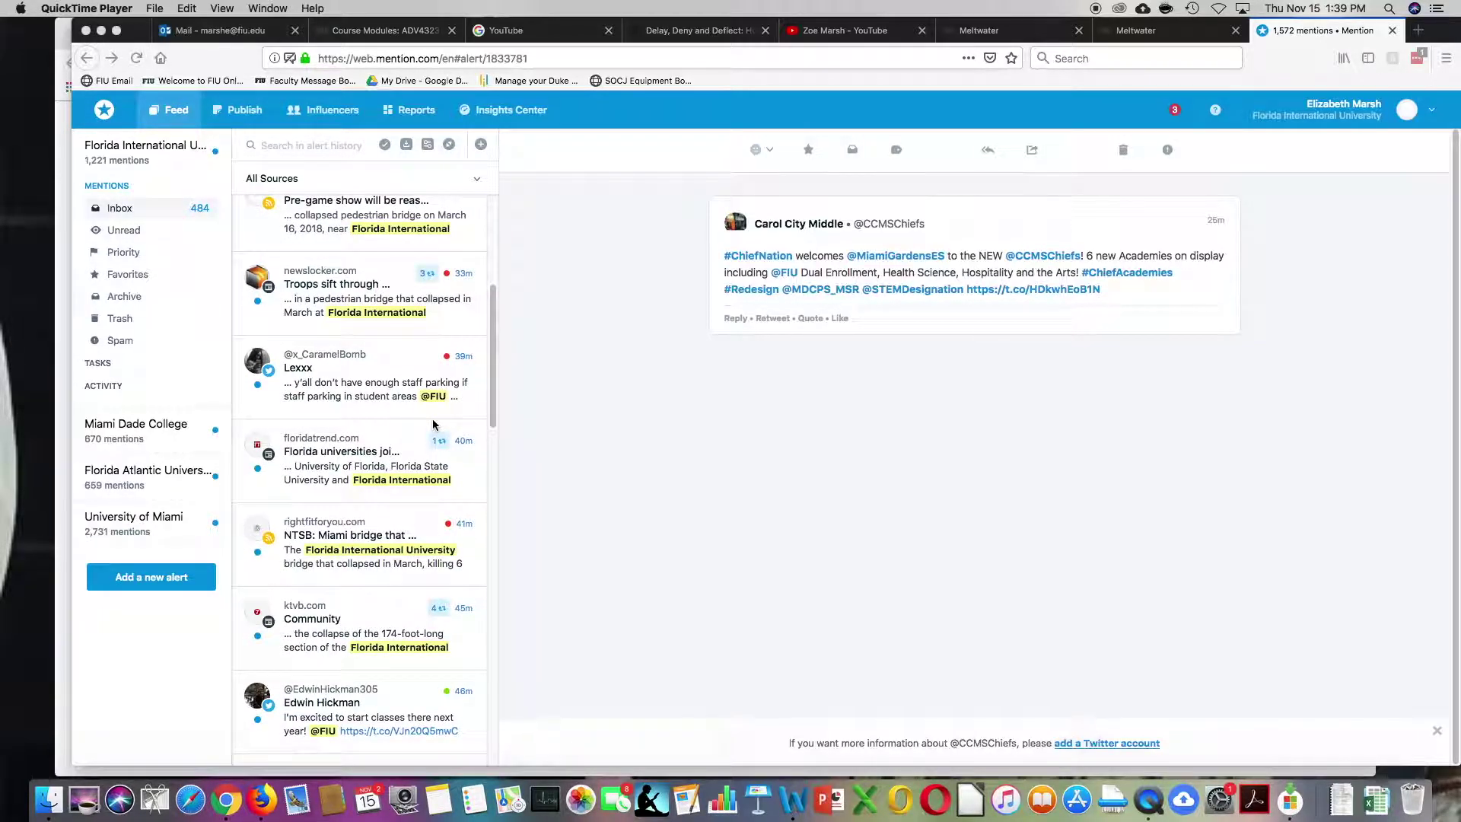
pyautogui.scroll(-4, 434, 424)
pyautogui.scroll(2, 435, 424)
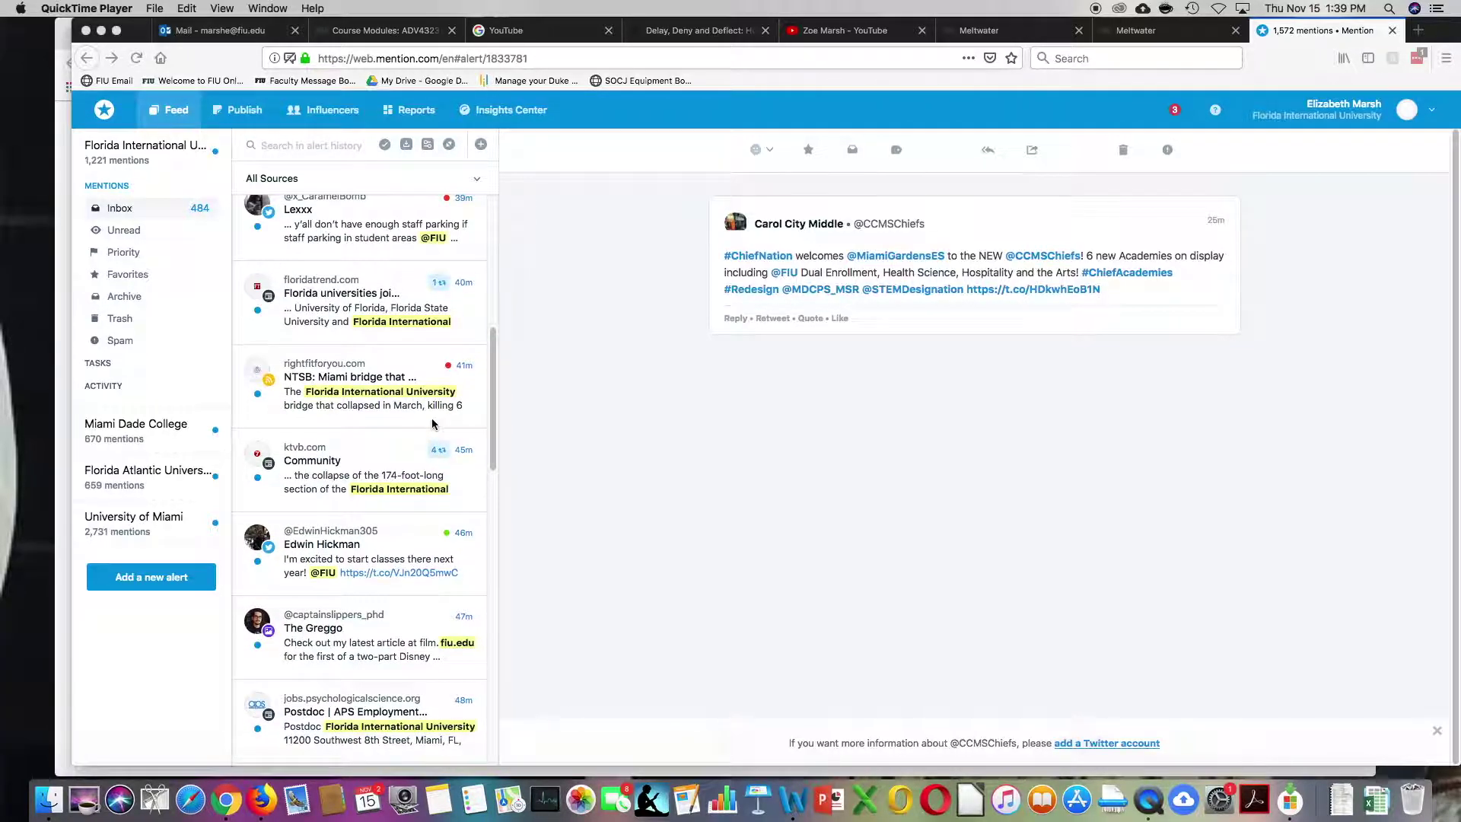
pyautogui.scroll(-4, 433, 424)
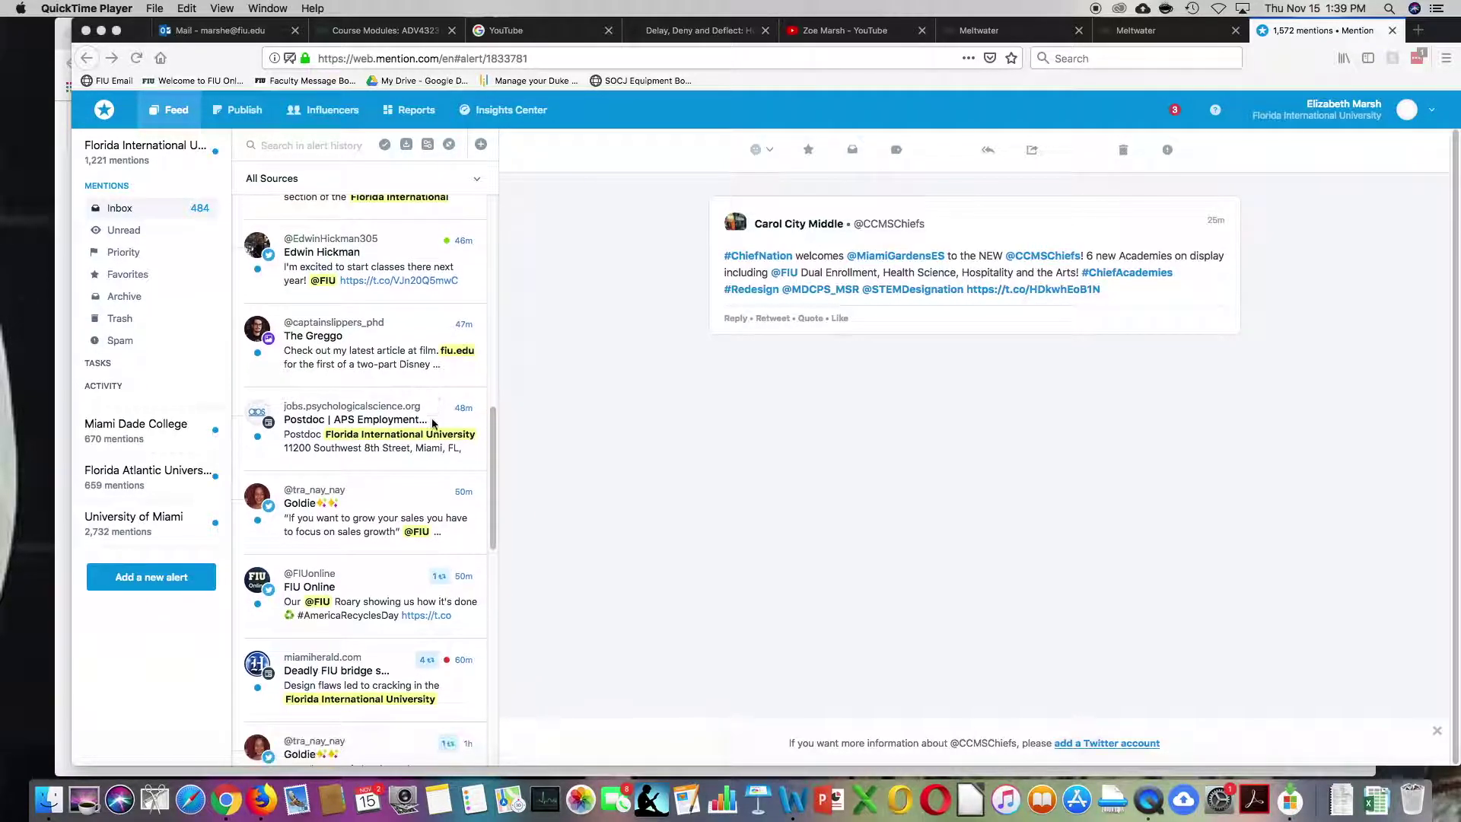
pyautogui.scroll(-2, 433, 424)
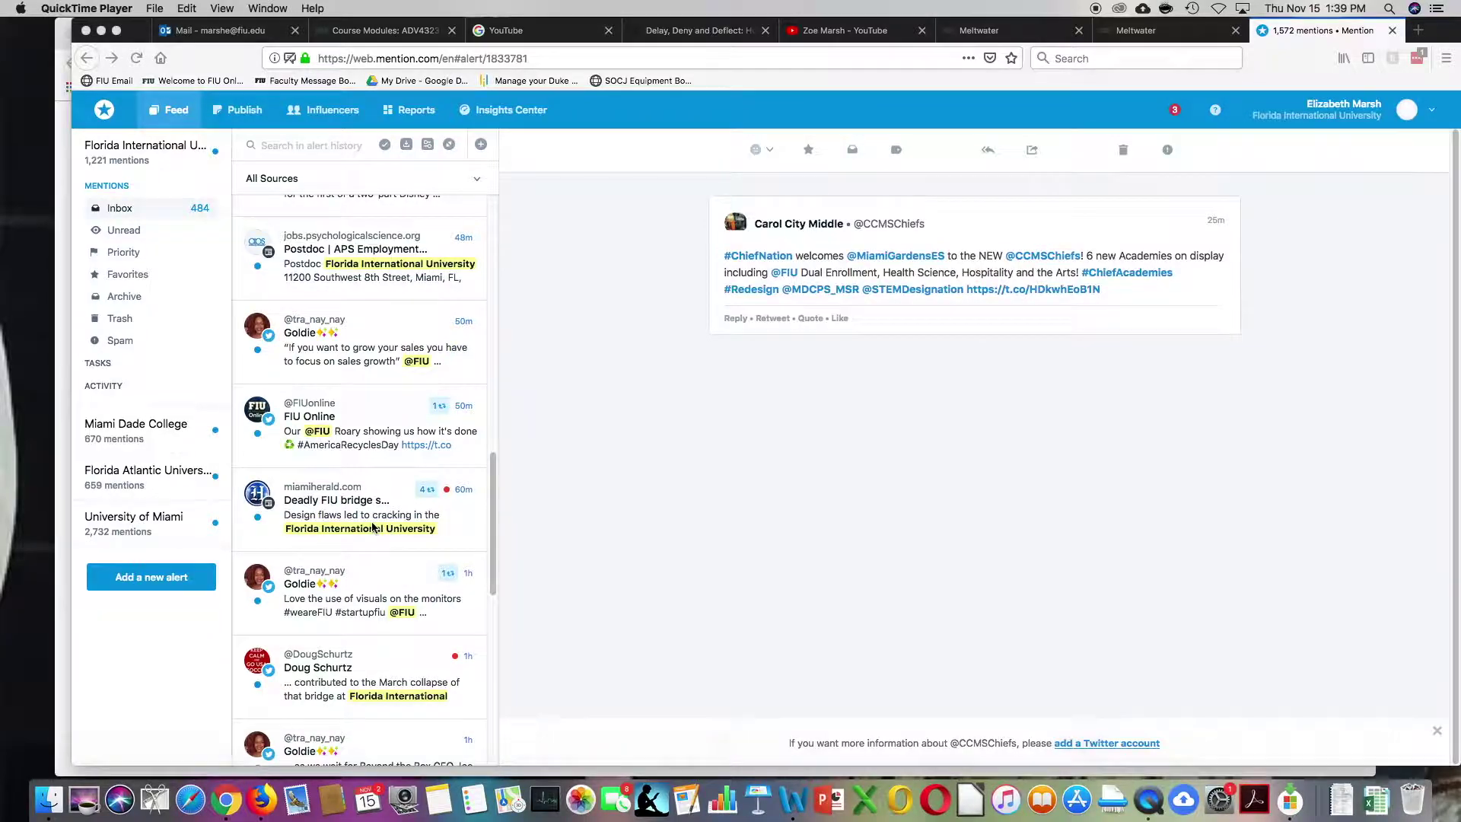
pyautogui.click(373, 527)
# Step: Read the Miami Herald bridge article, then open the tweet about the NTSB design-problem finding
pyautogui.click(351, 511)
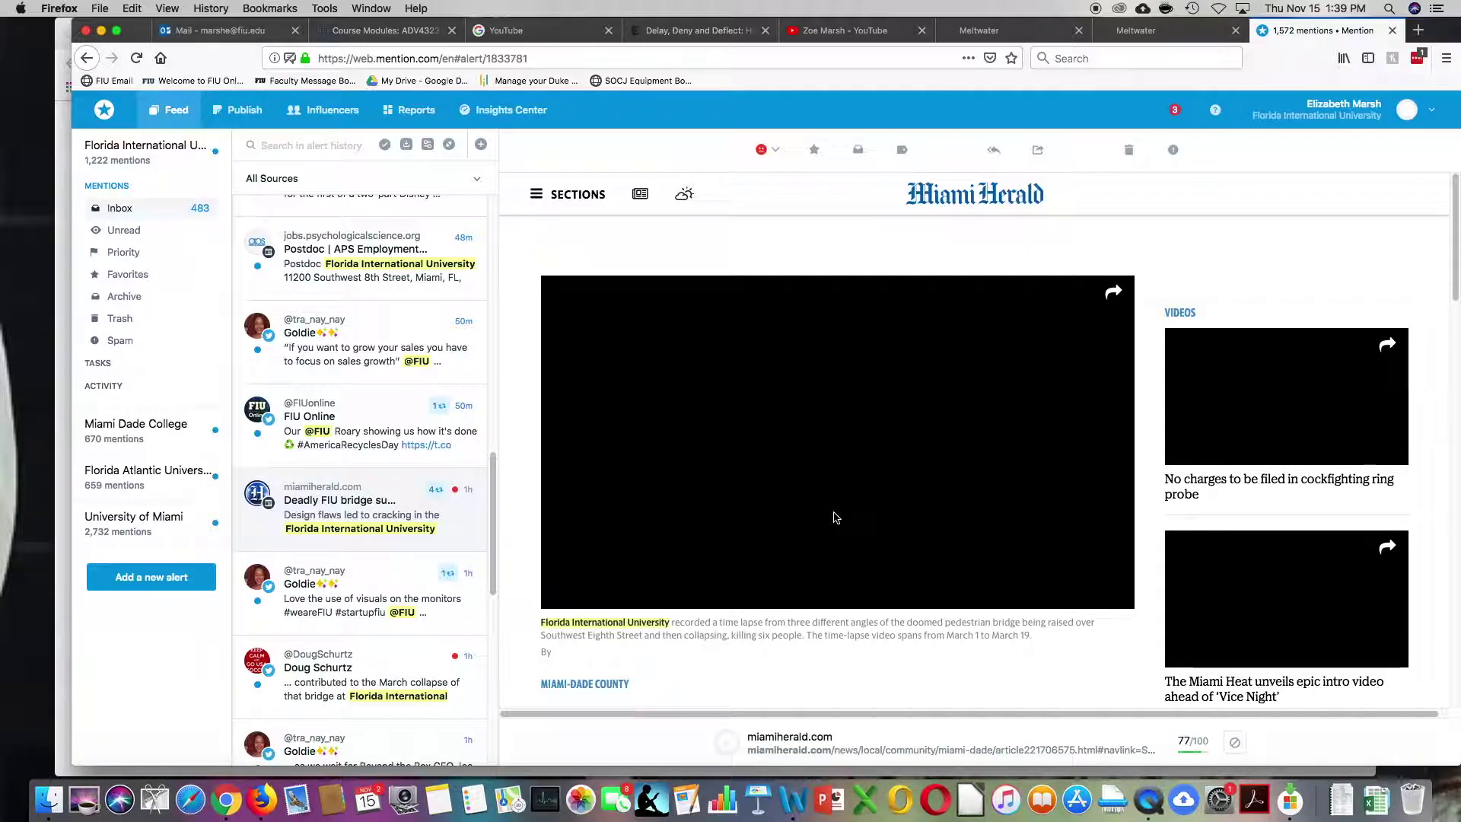
pyautogui.scroll(-5, 905, 523)
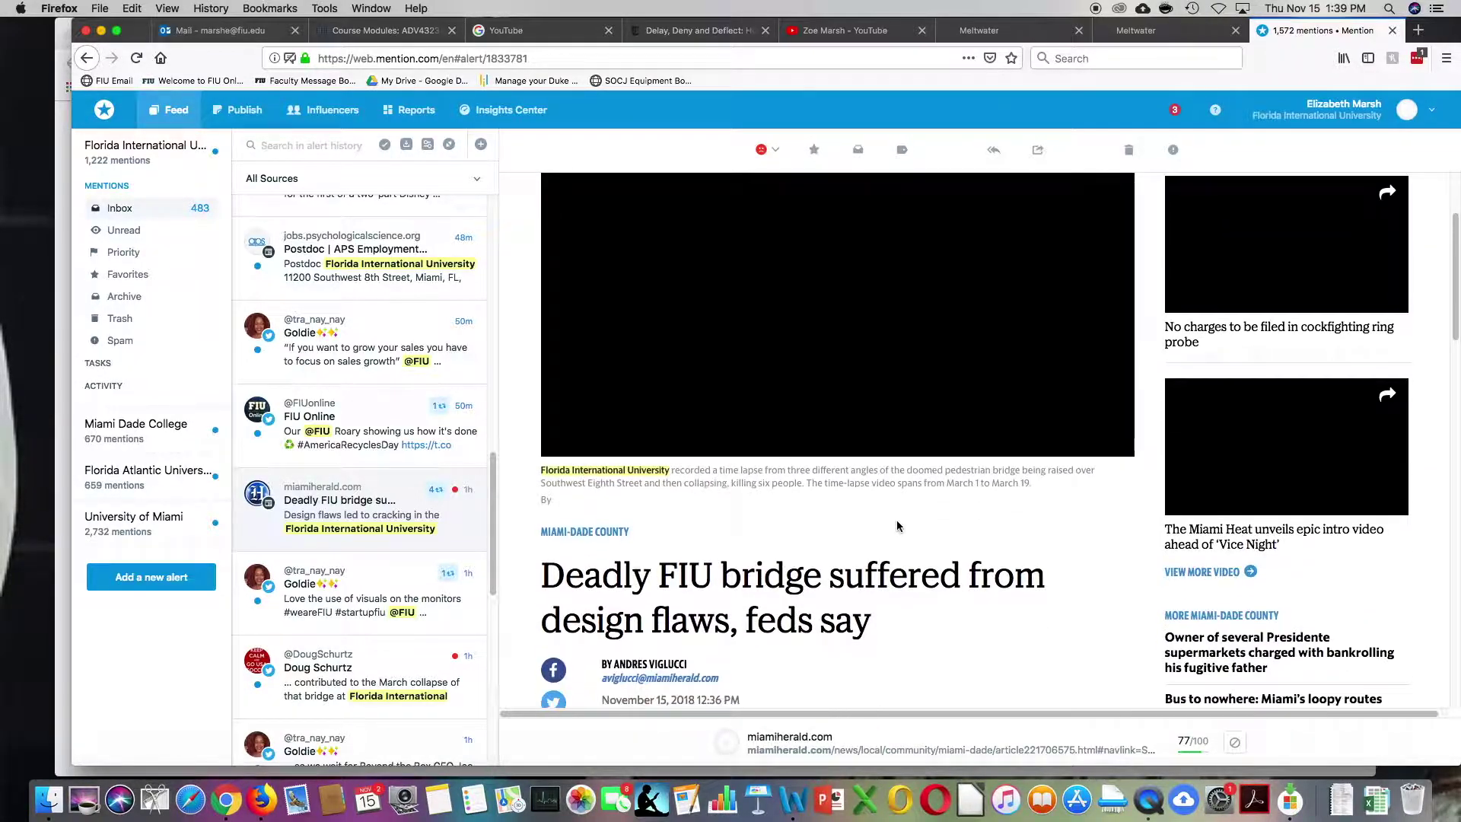
pyautogui.scroll(-5, 898, 524)
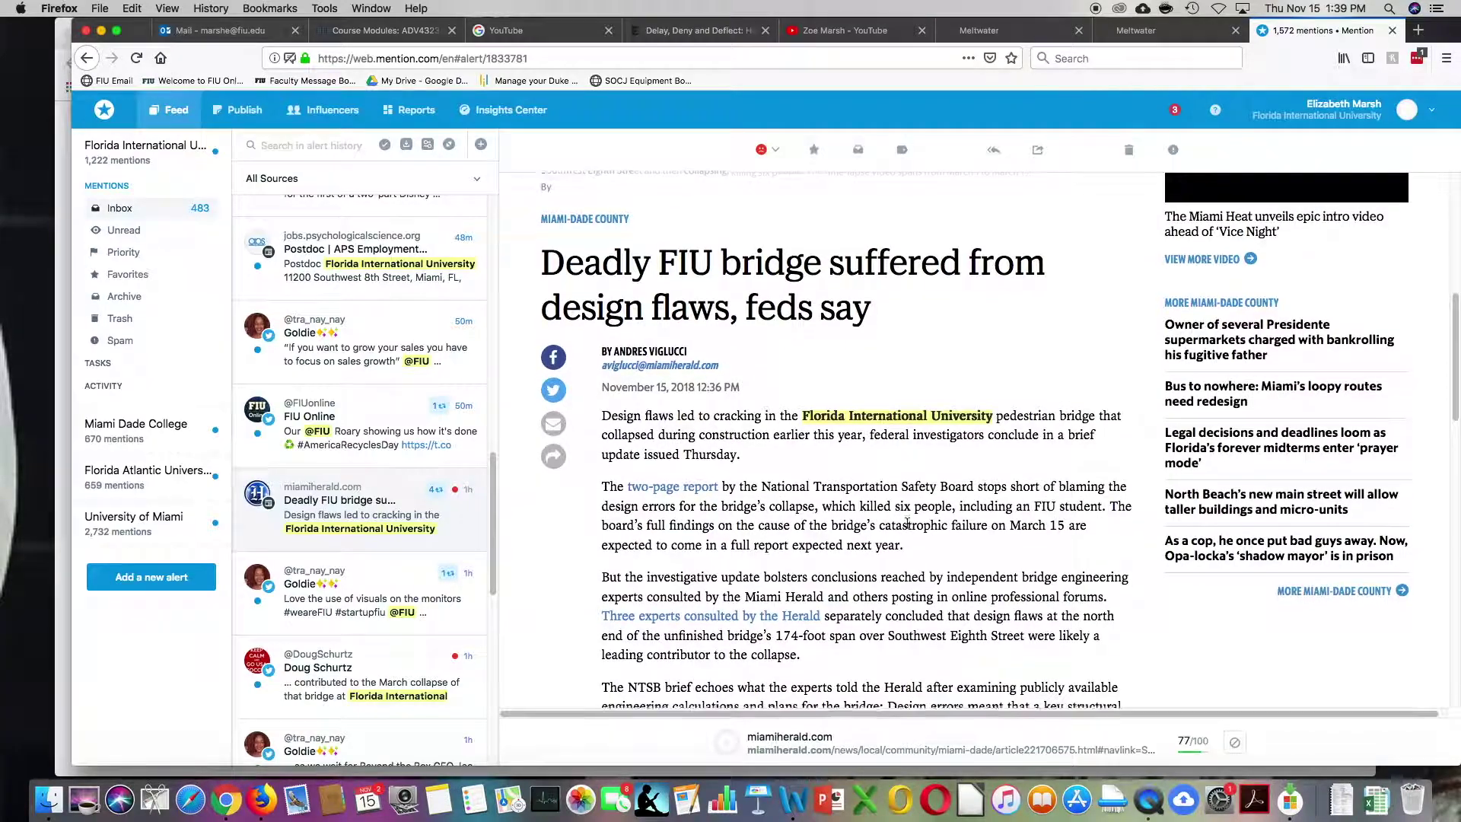
pyautogui.scroll(1, 911, 522)
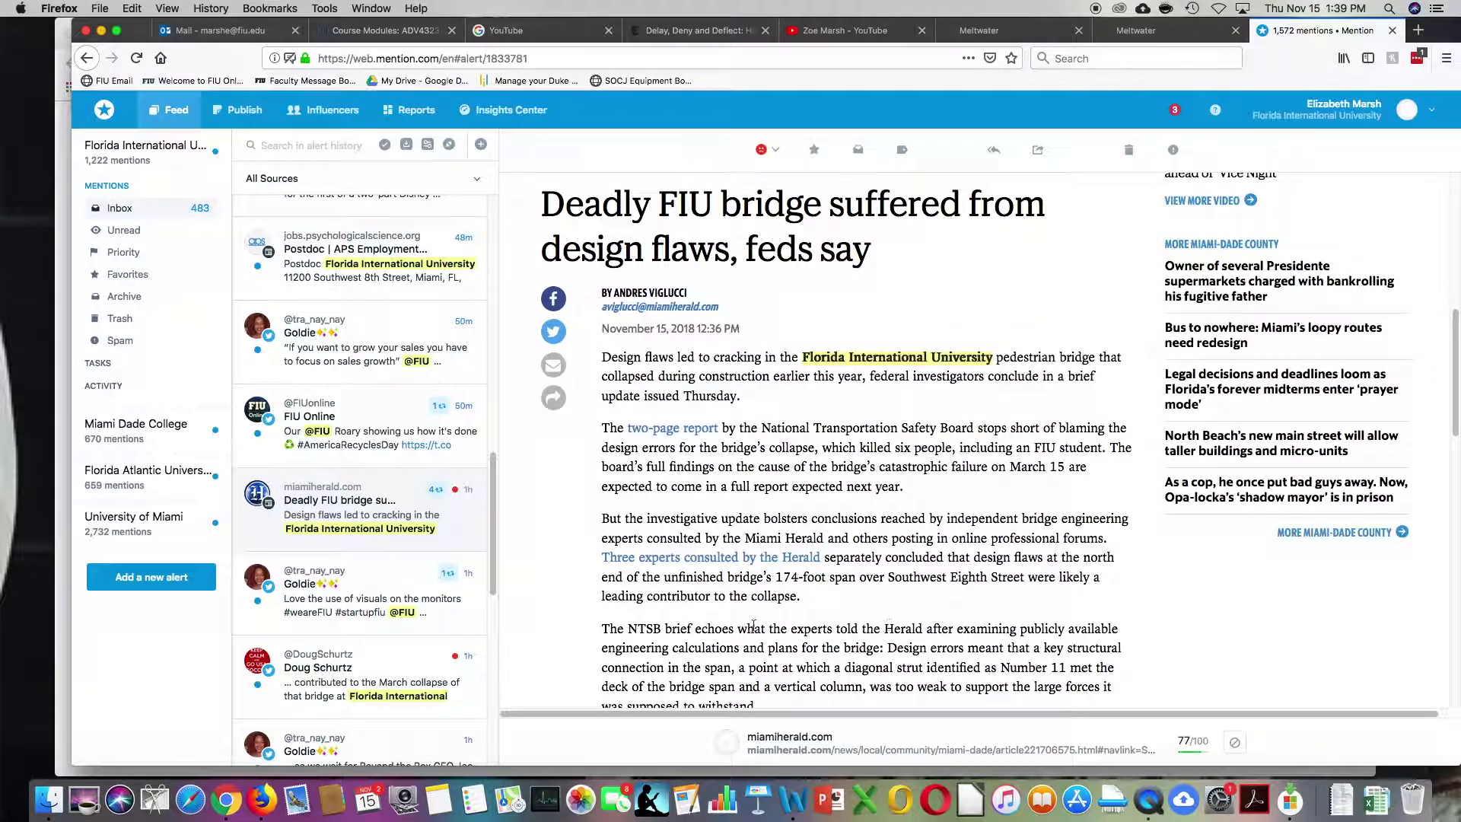
pyautogui.scroll(-5, 733, 594)
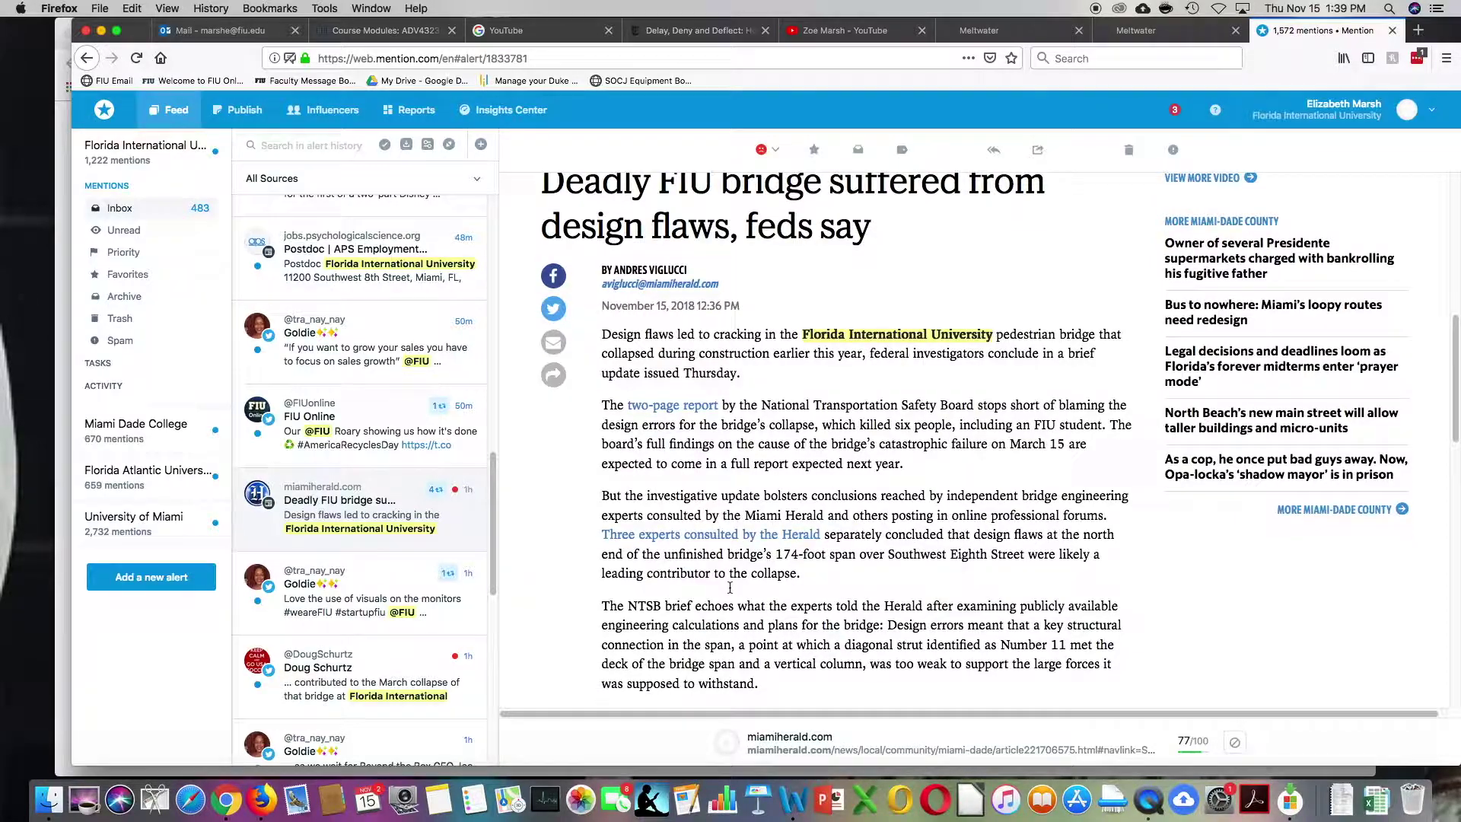
pyautogui.scroll(10, 740, 587)
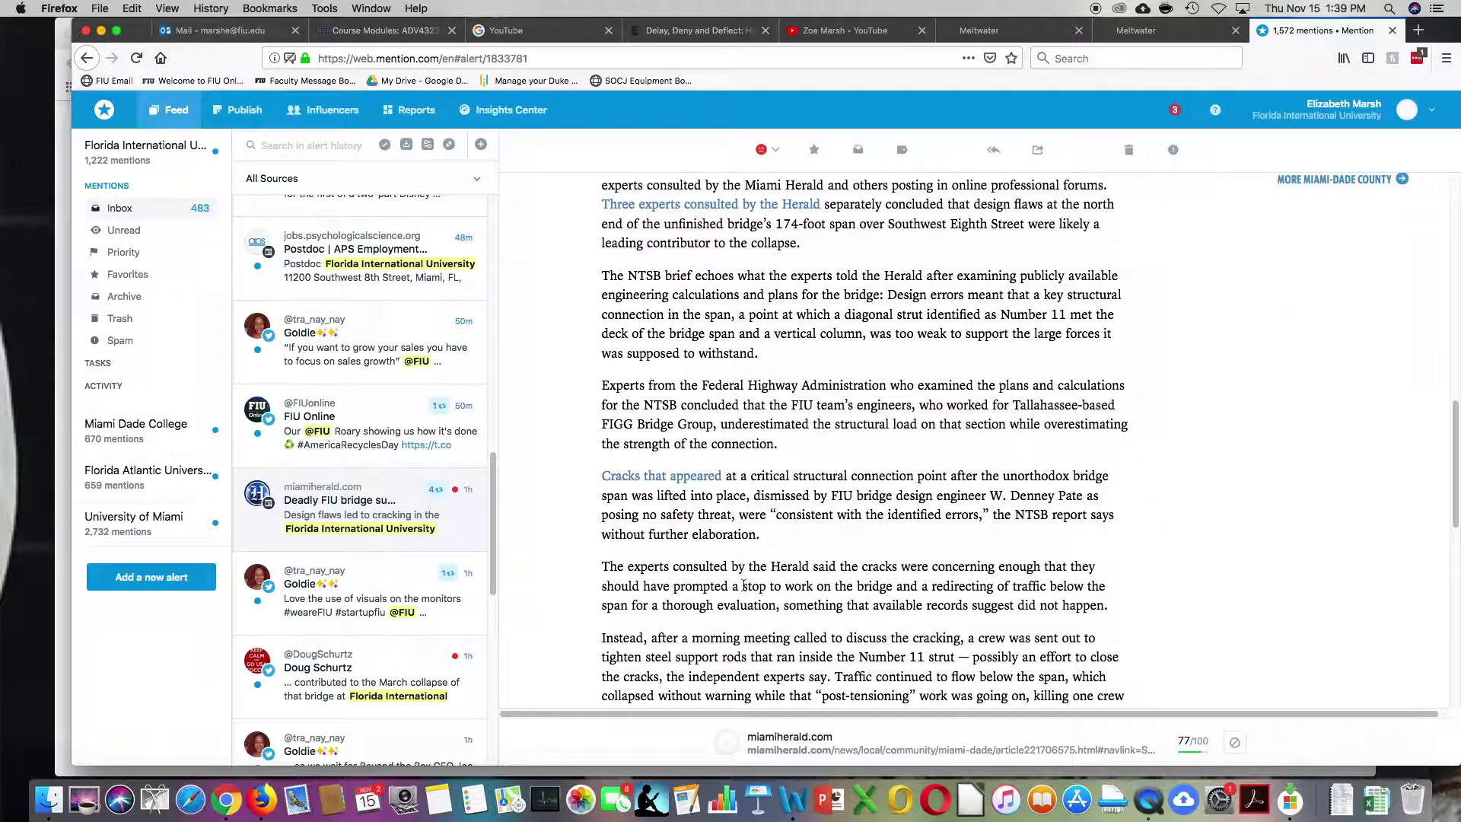
pyautogui.scroll(2, 735, 589)
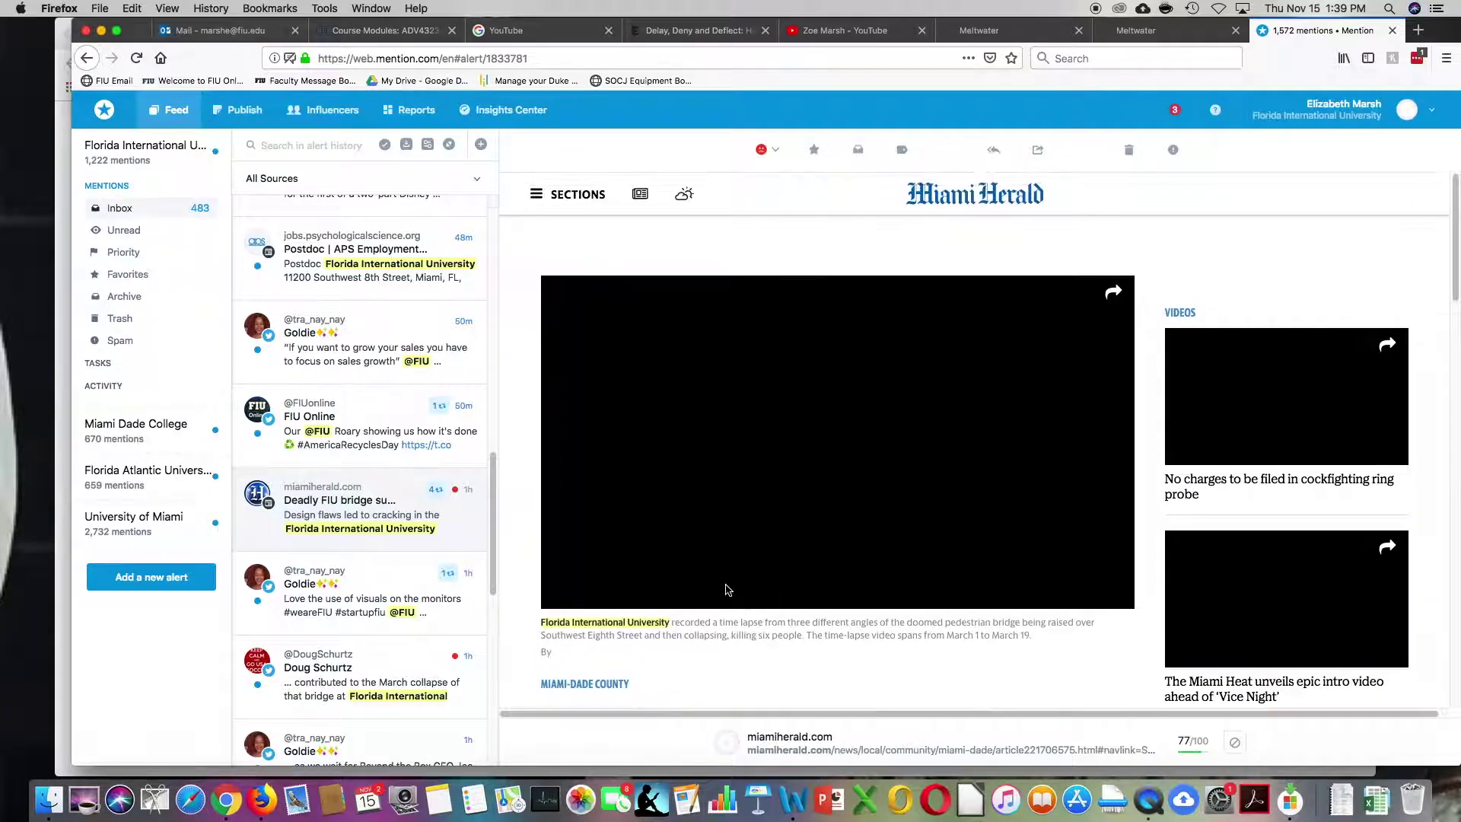
pyautogui.click(407, 679)
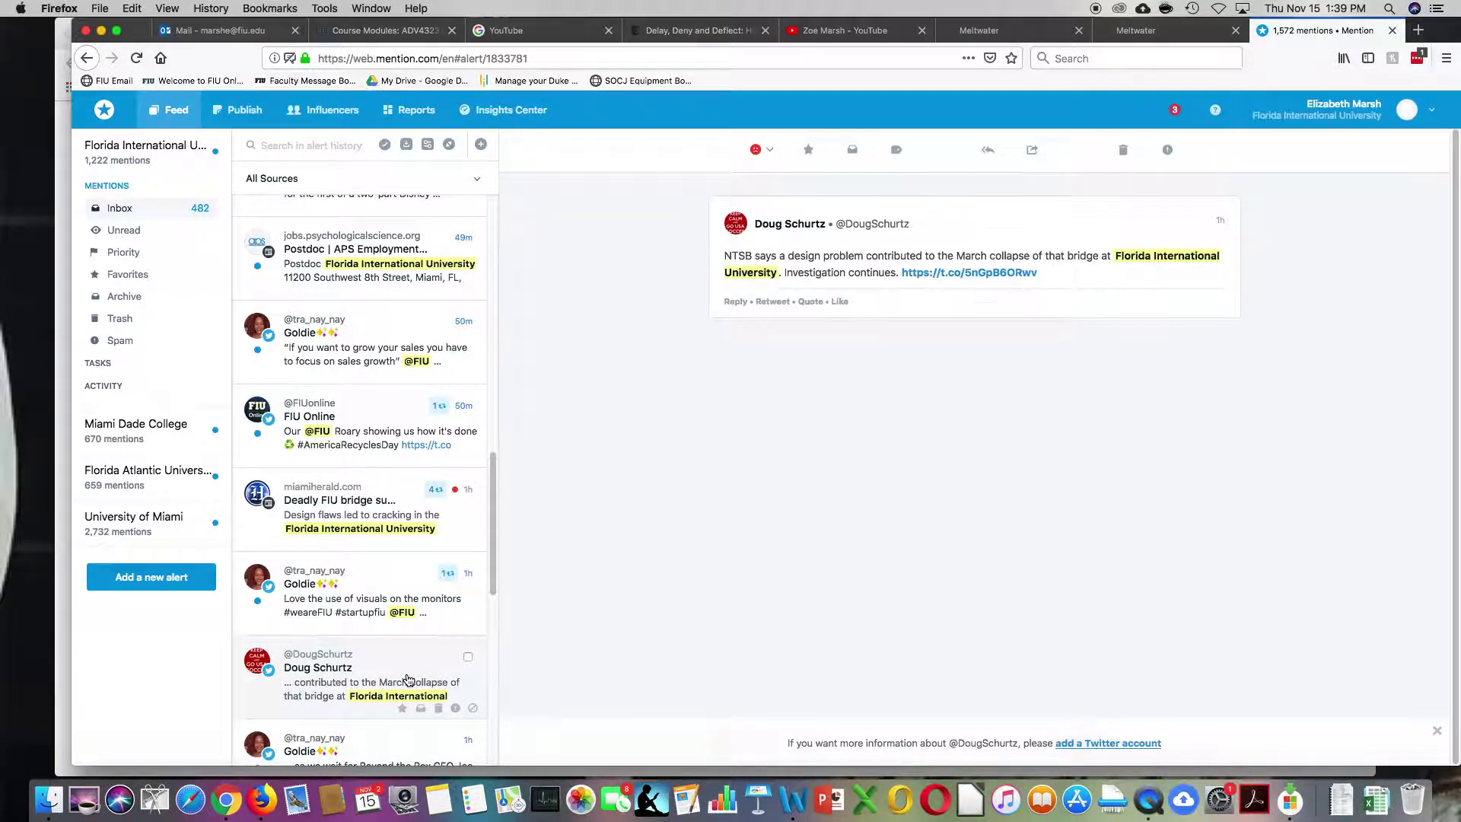
# Step: Preview the Des Moines Register and WSVN NTSB bridge stories, then go to Reports
pyautogui.scroll(-10, 408, 680)
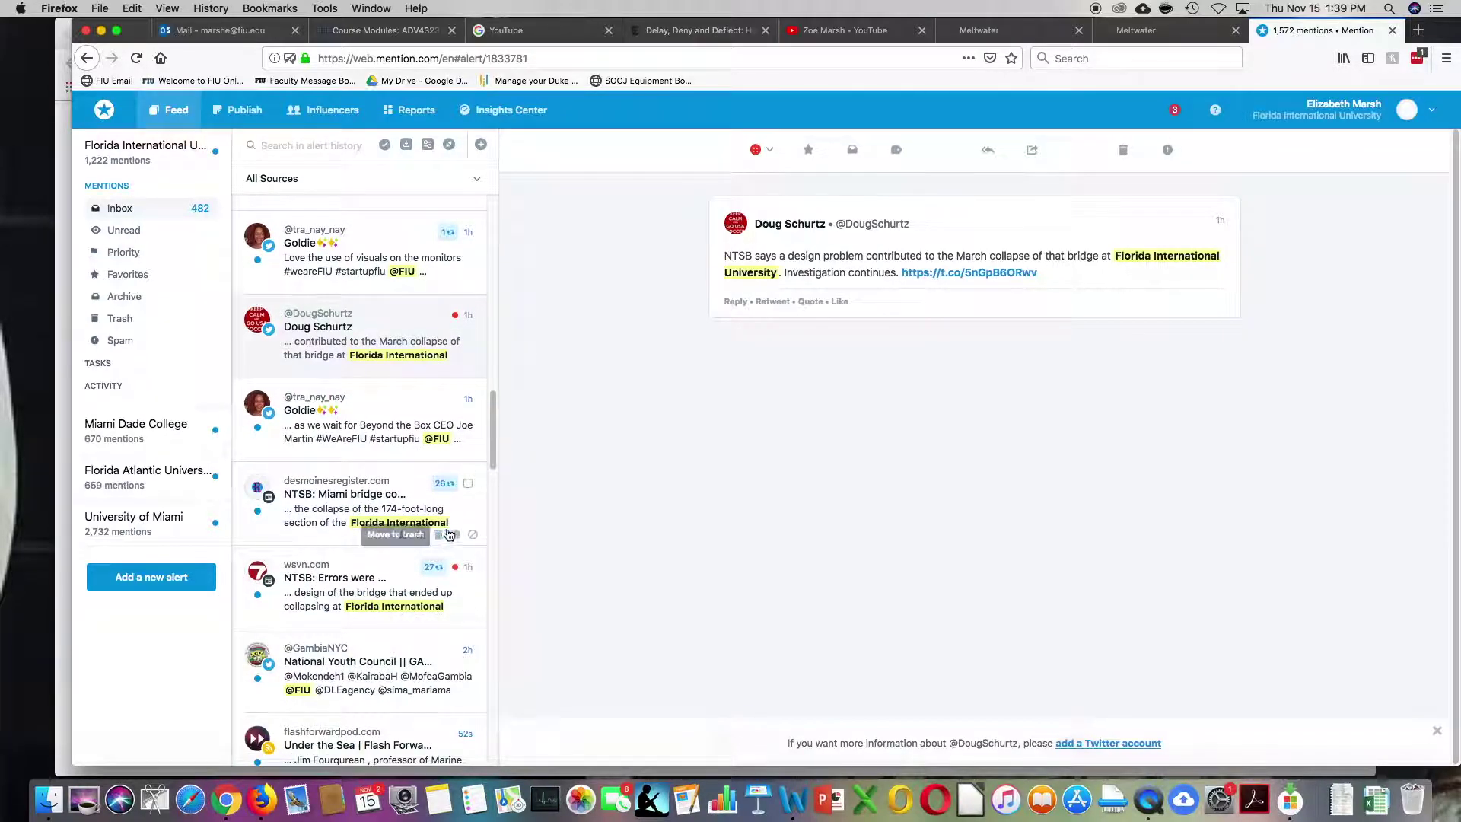
pyautogui.click(422, 511)
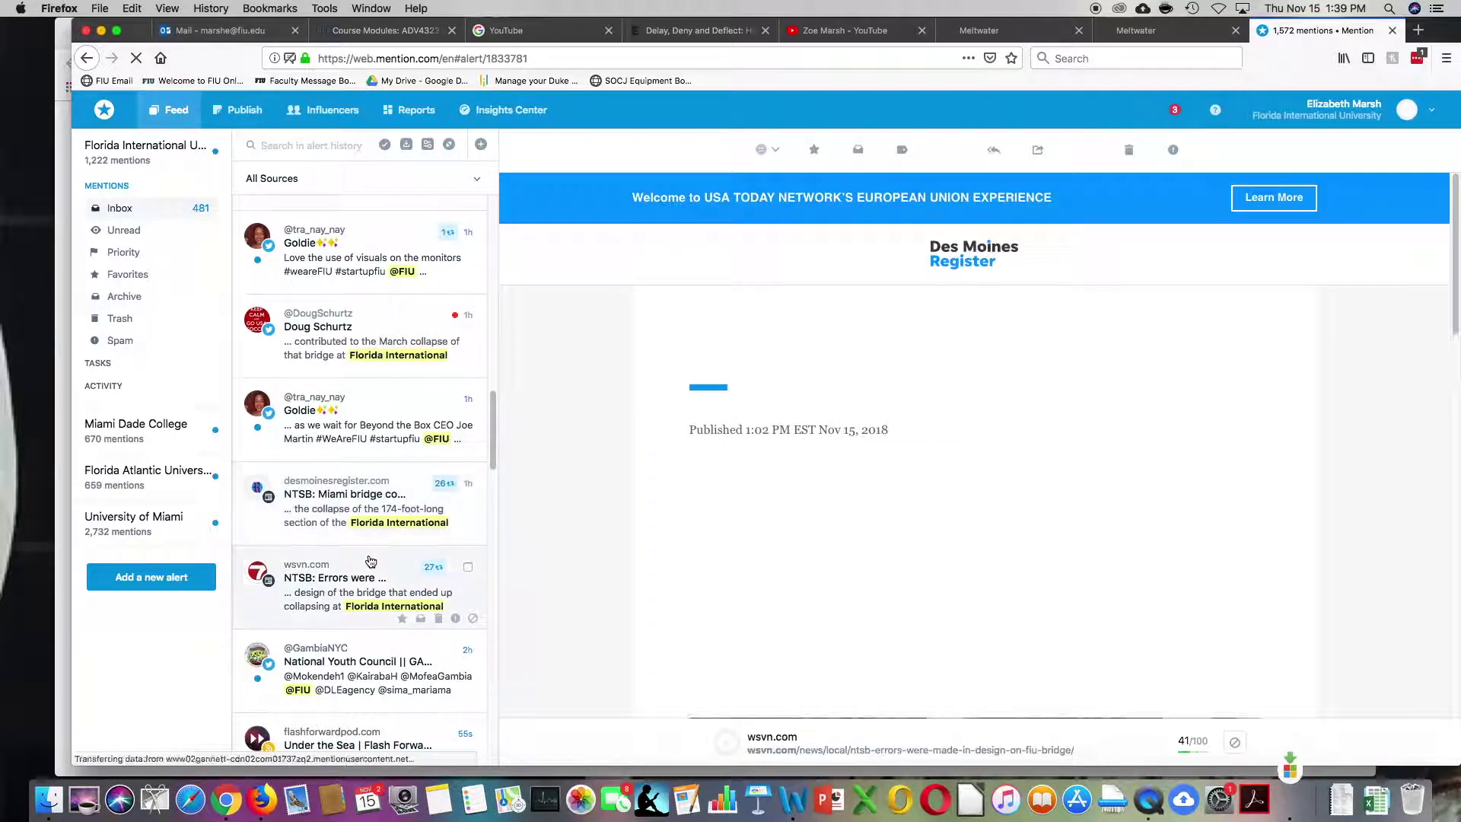
pyautogui.click(371, 562)
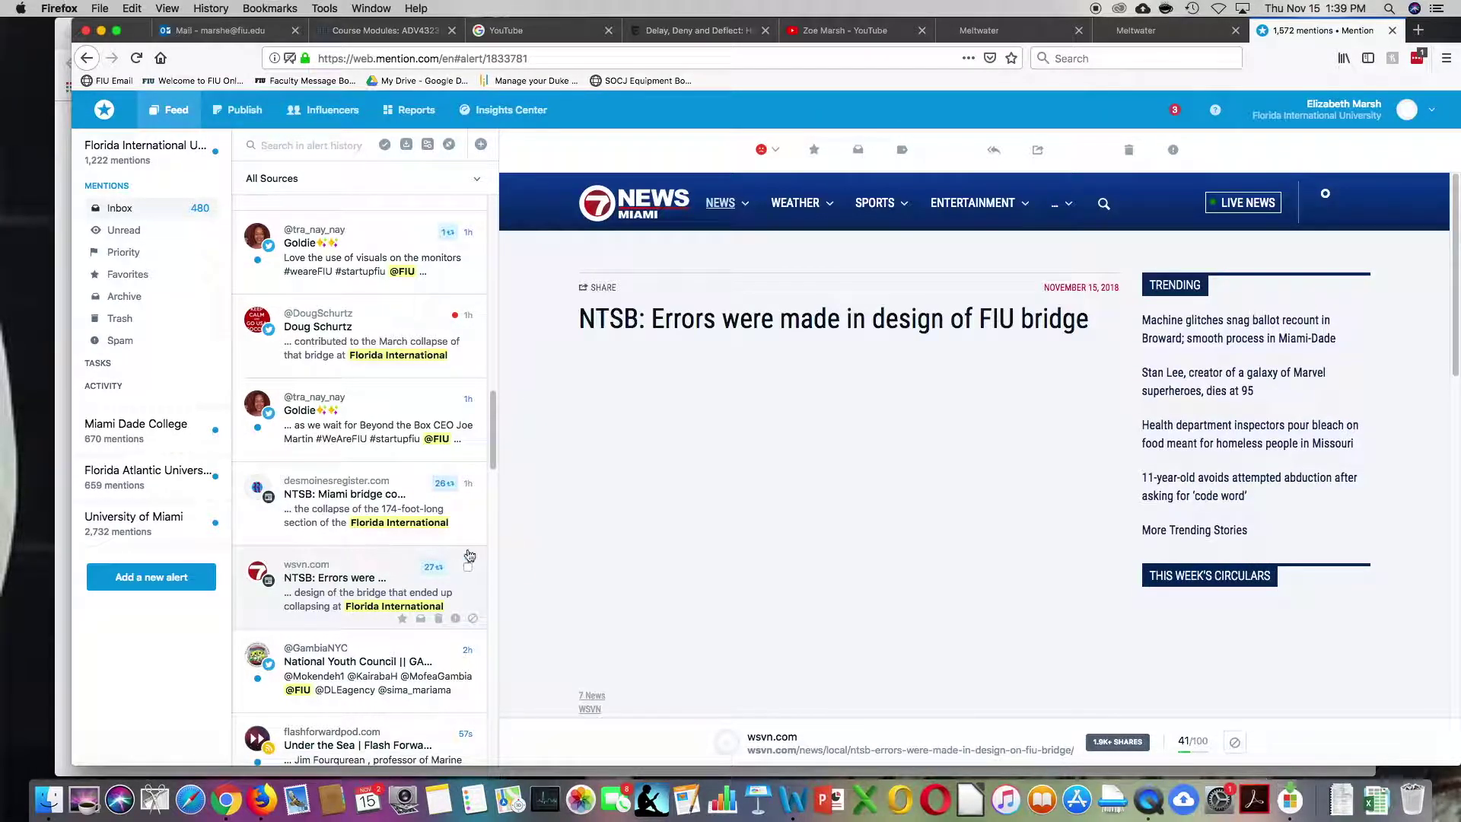
pyautogui.scroll(5, 418, 527)
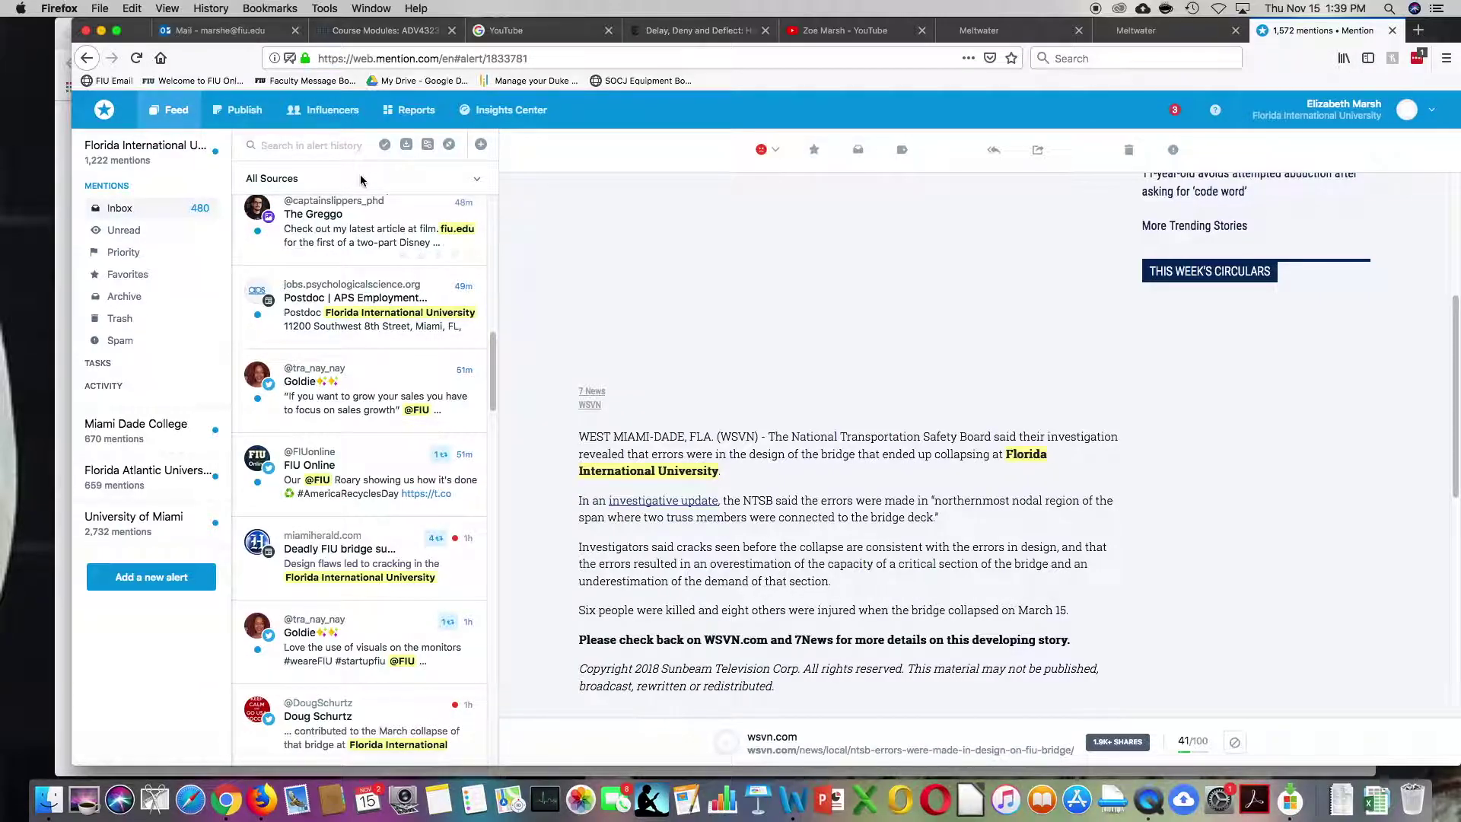
pyautogui.click(412, 113)
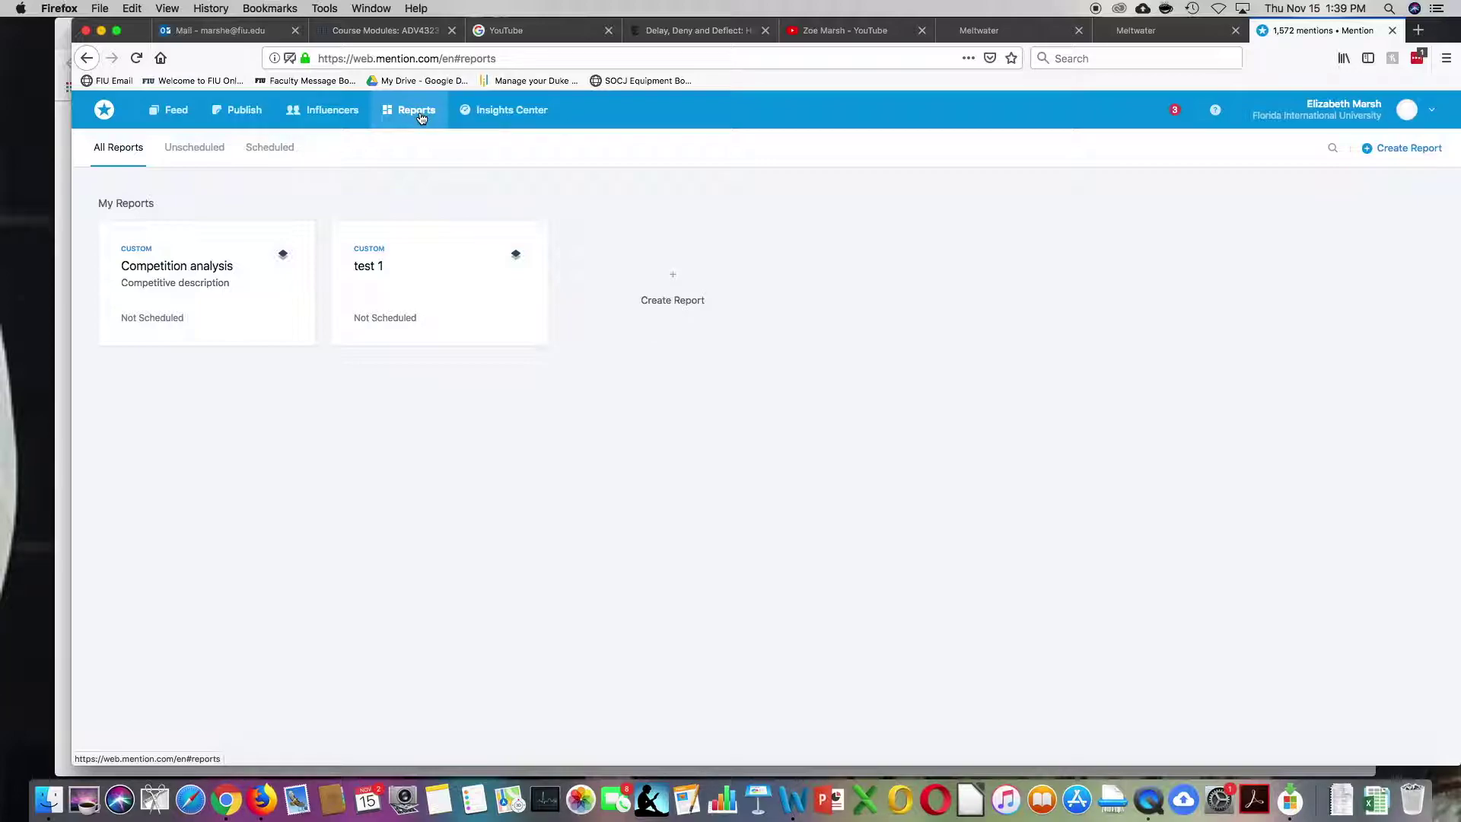
pyautogui.click(419, 263)
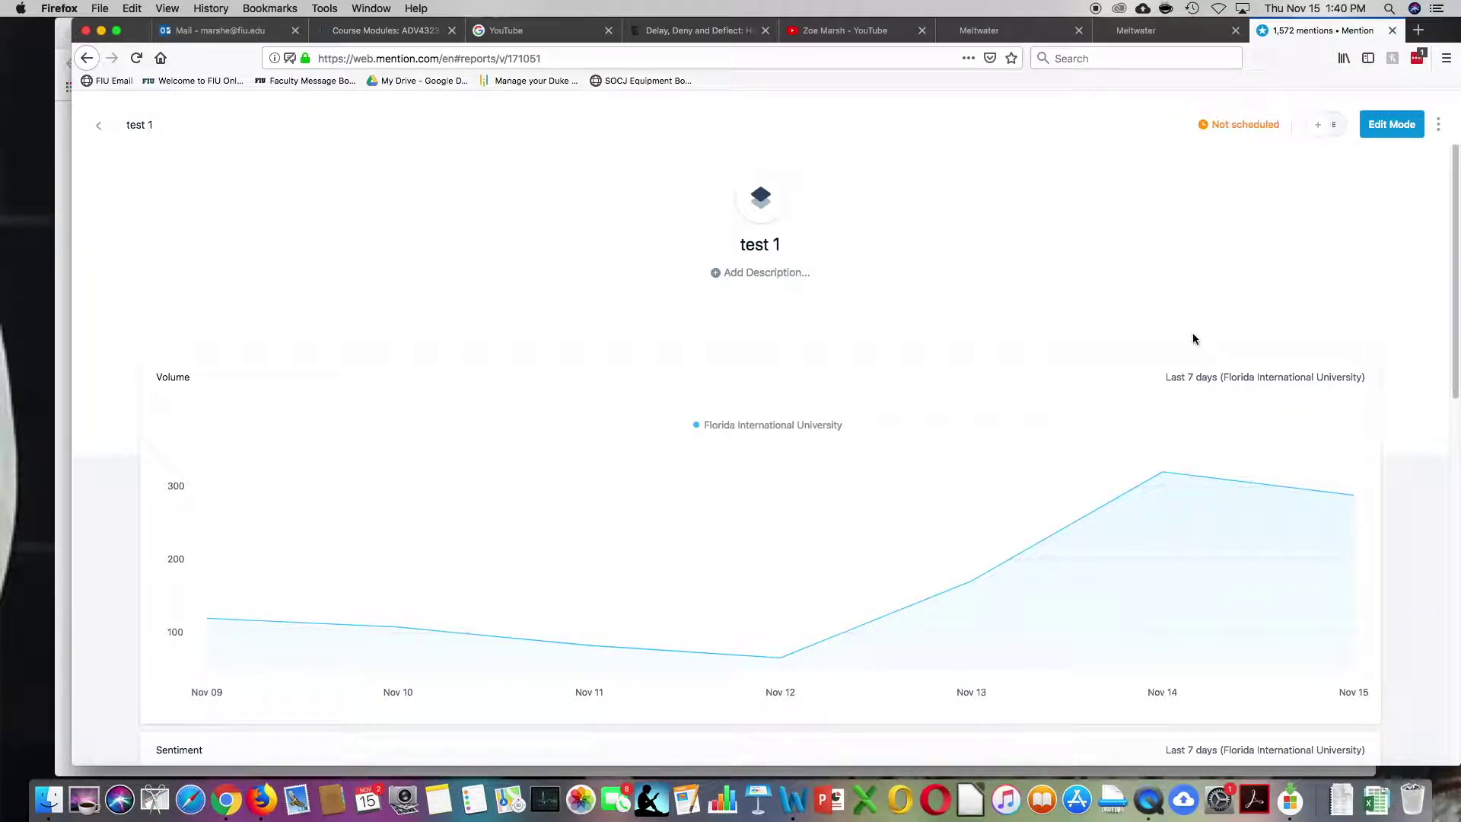
pyautogui.click(1410, 126)
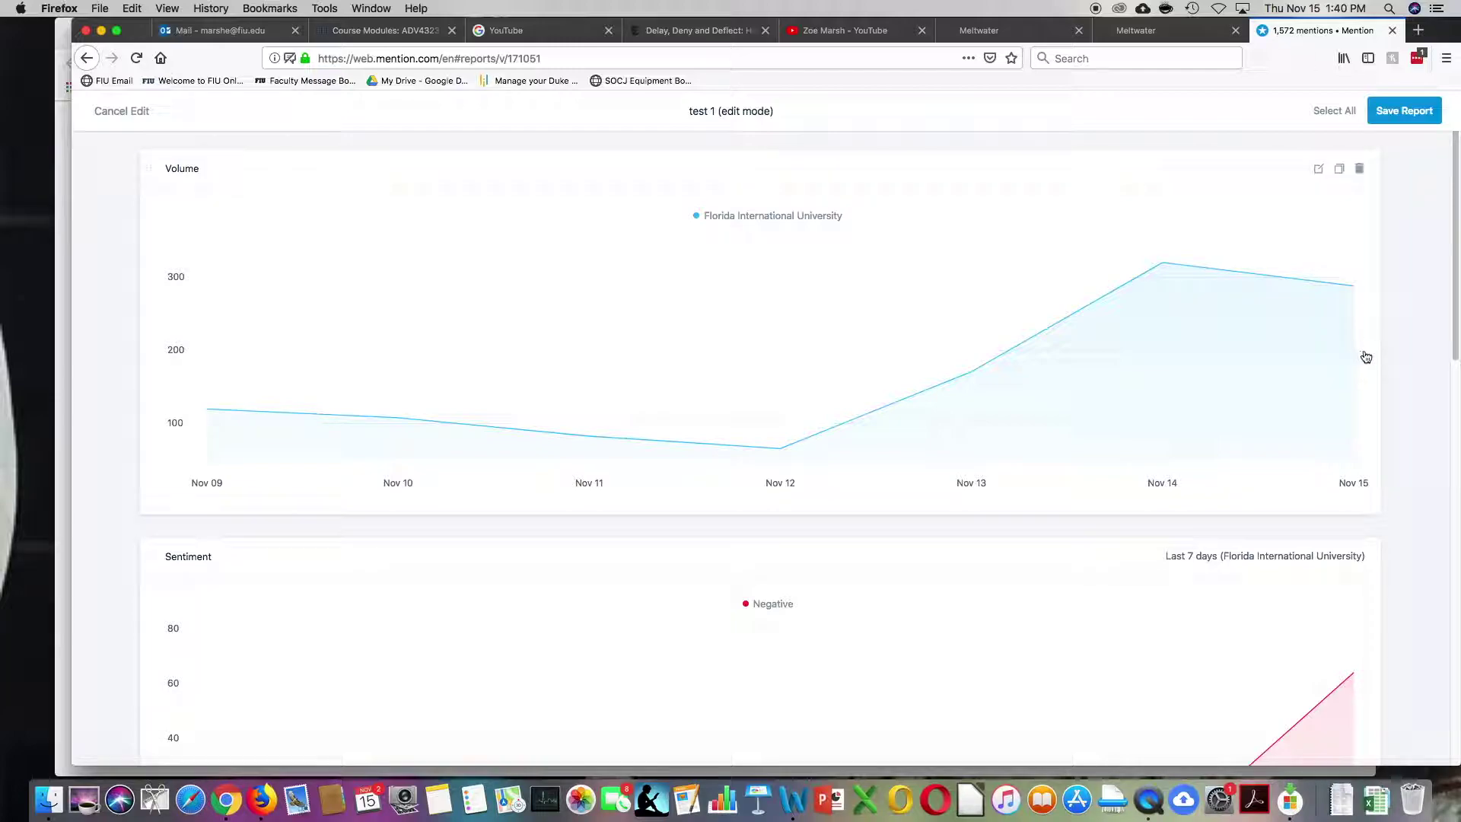
pyautogui.scroll(-5, 1271, 365)
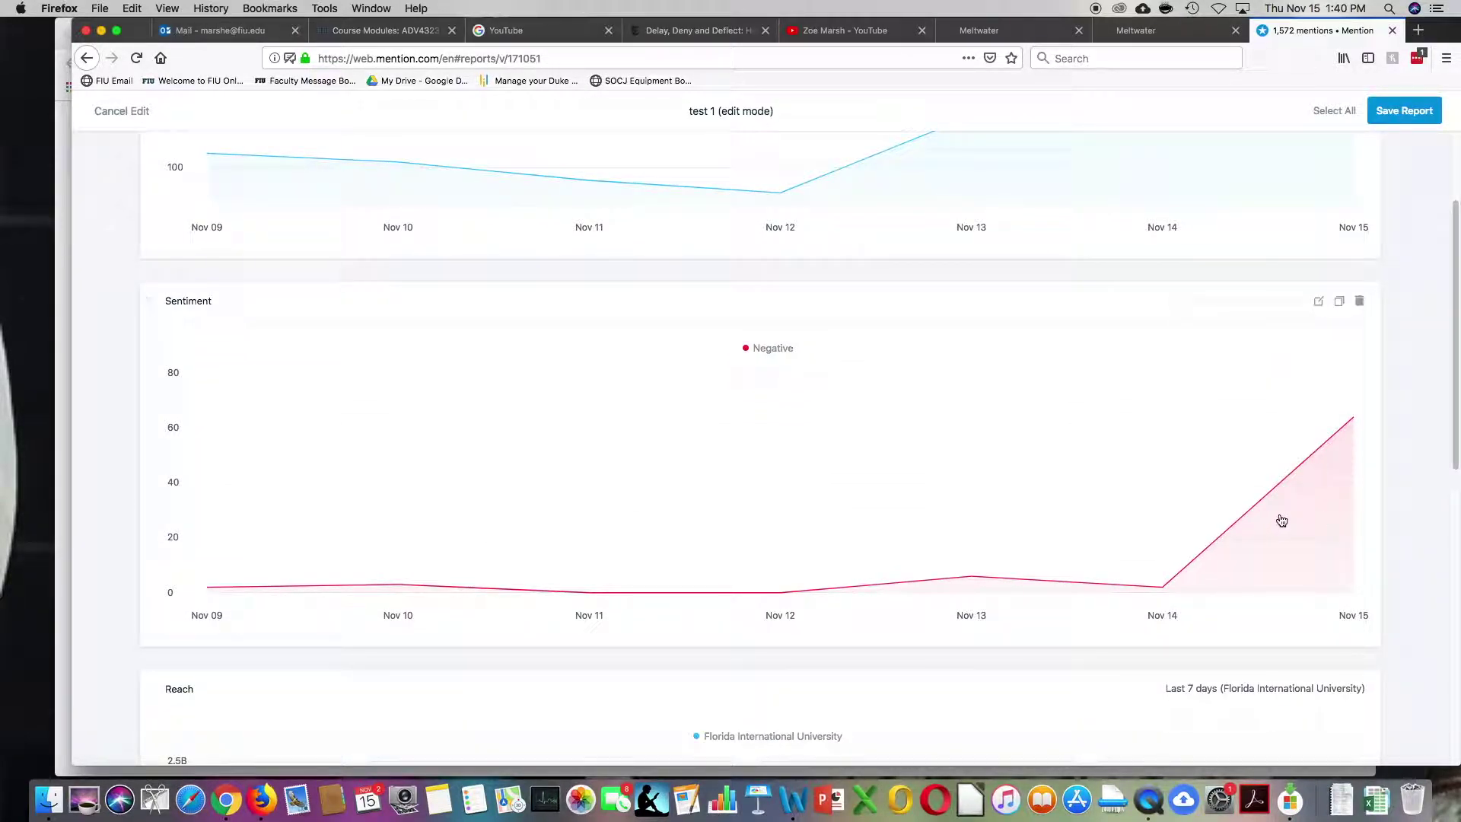
pyautogui.scroll(4, 1282, 518)
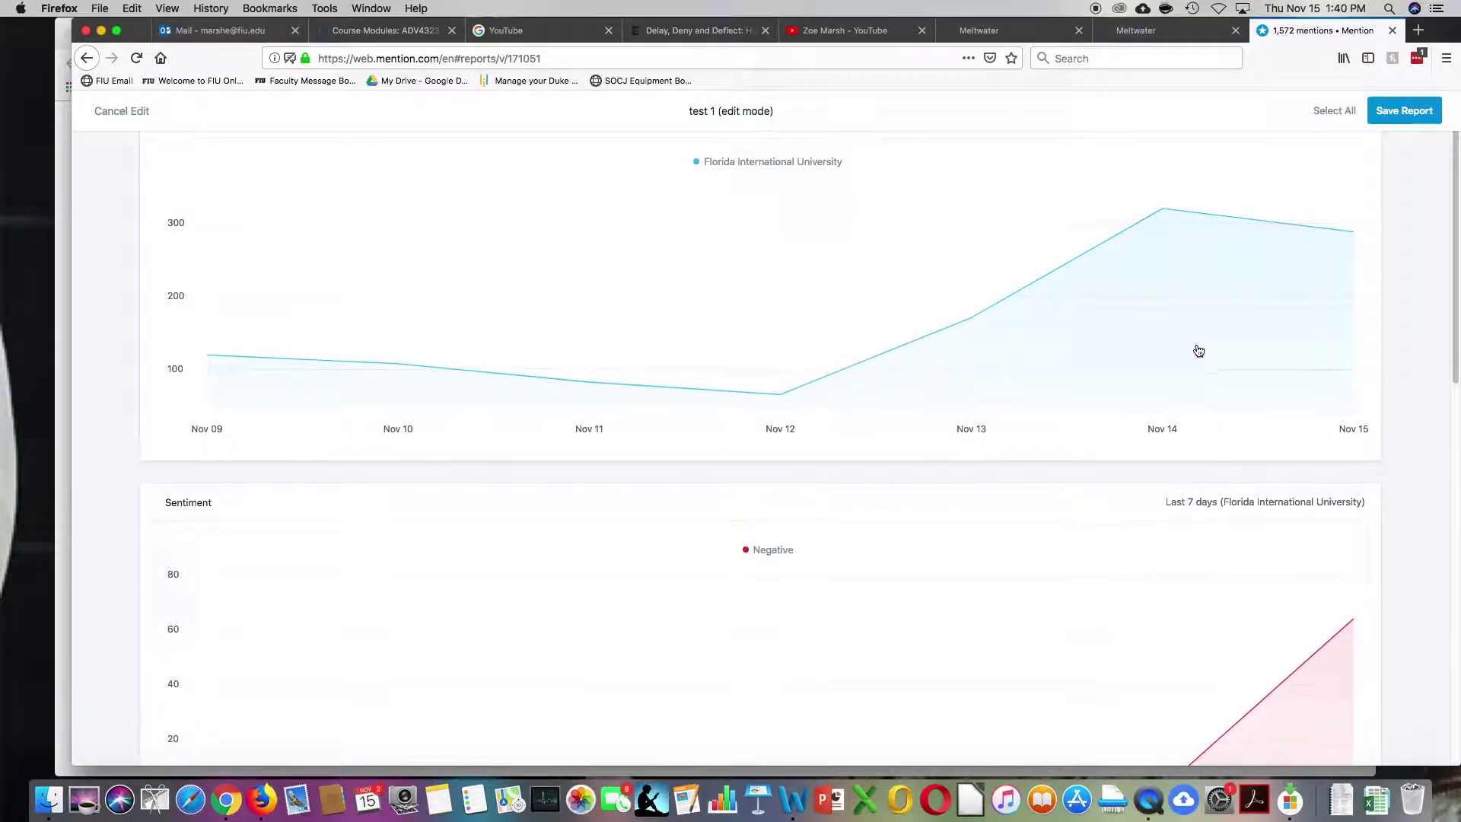
pyautogui.scroll(-3, 1197, 347)
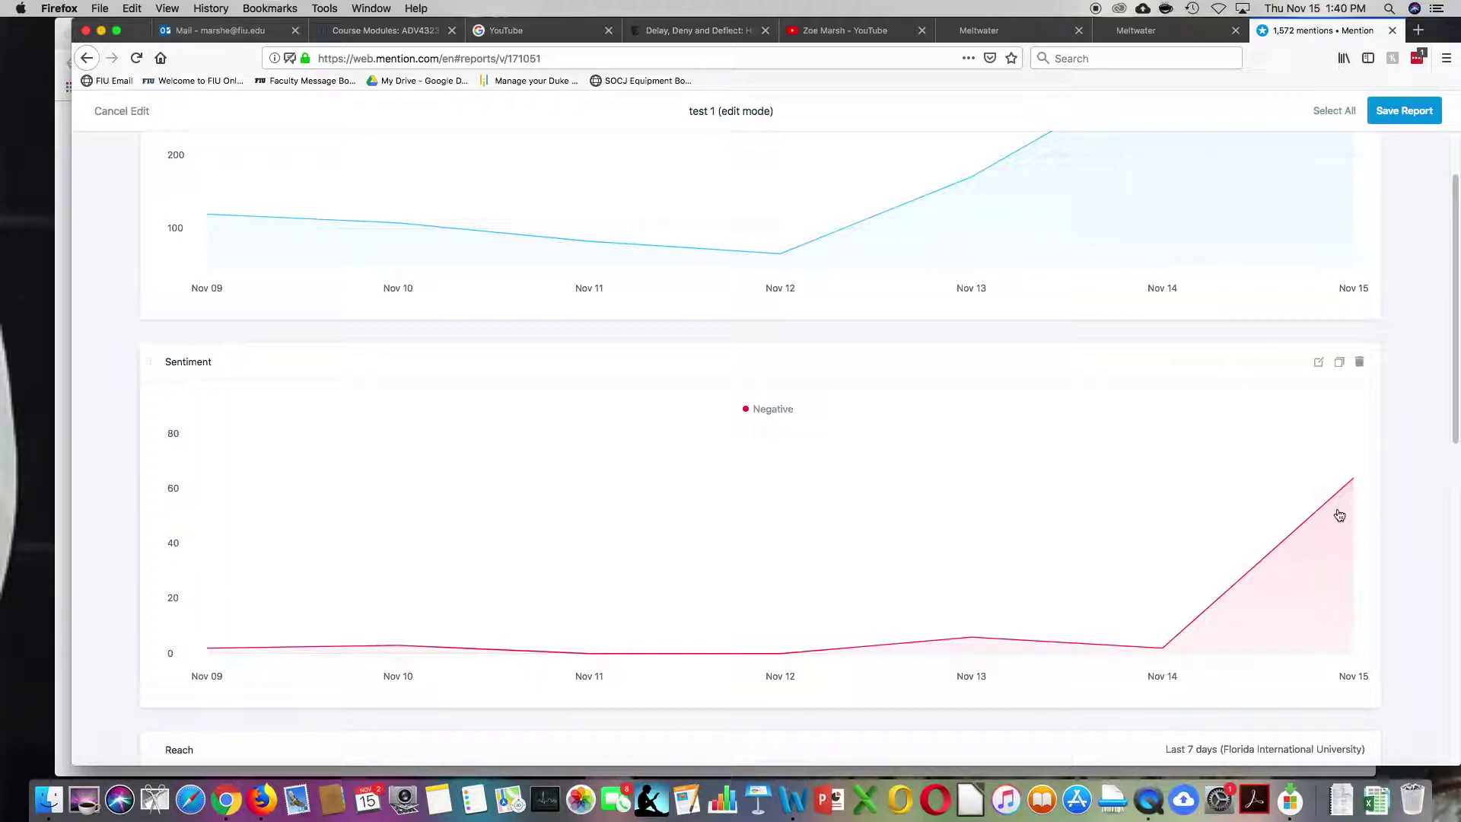
pyautogui.click(1331, 536)
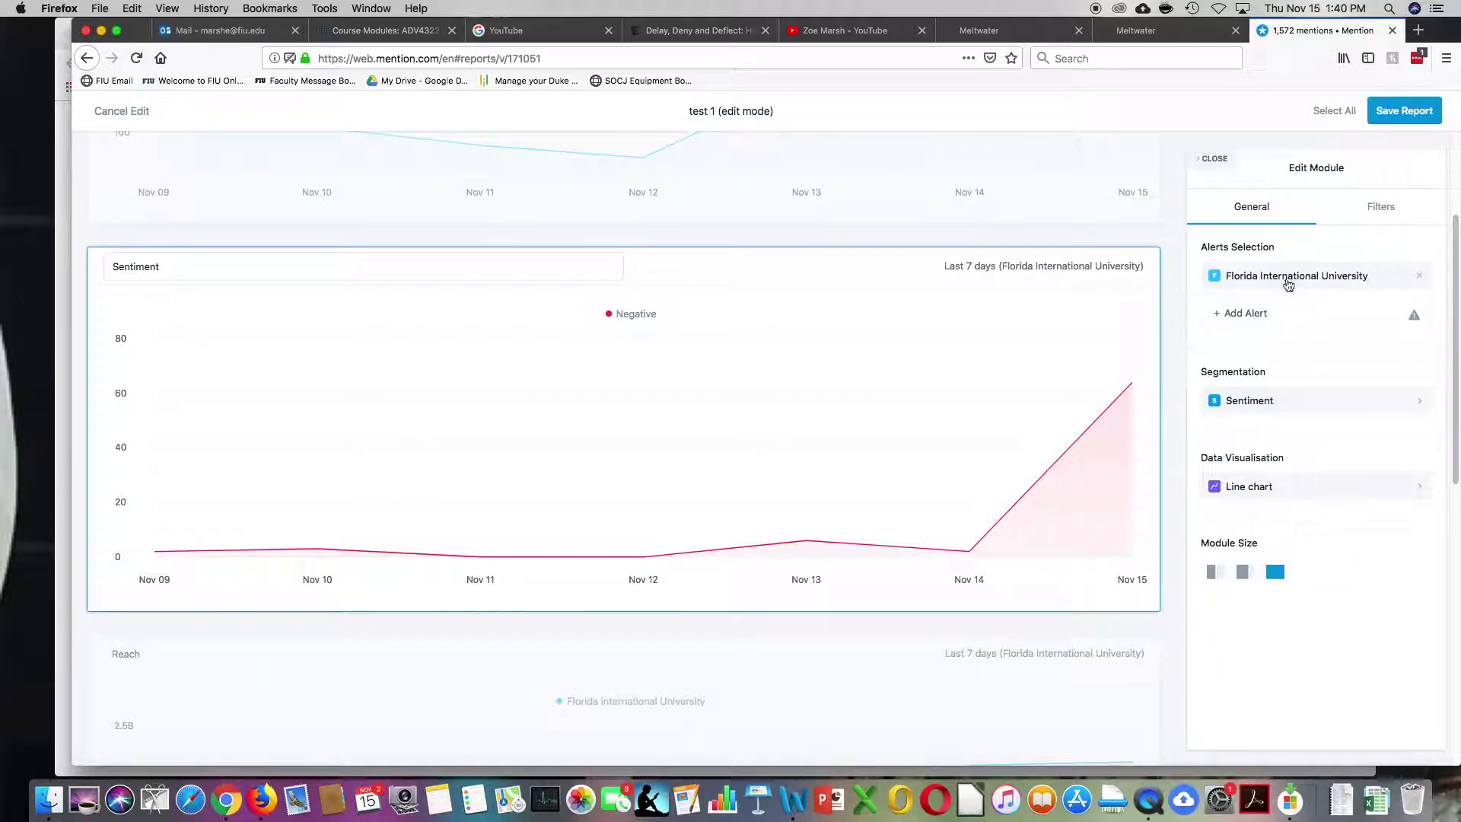
# Step: Change the Sentiment module from a line chart to a stacked bar chart, keeping Sentiment segmentation
pyautogui.click(1381, 208)
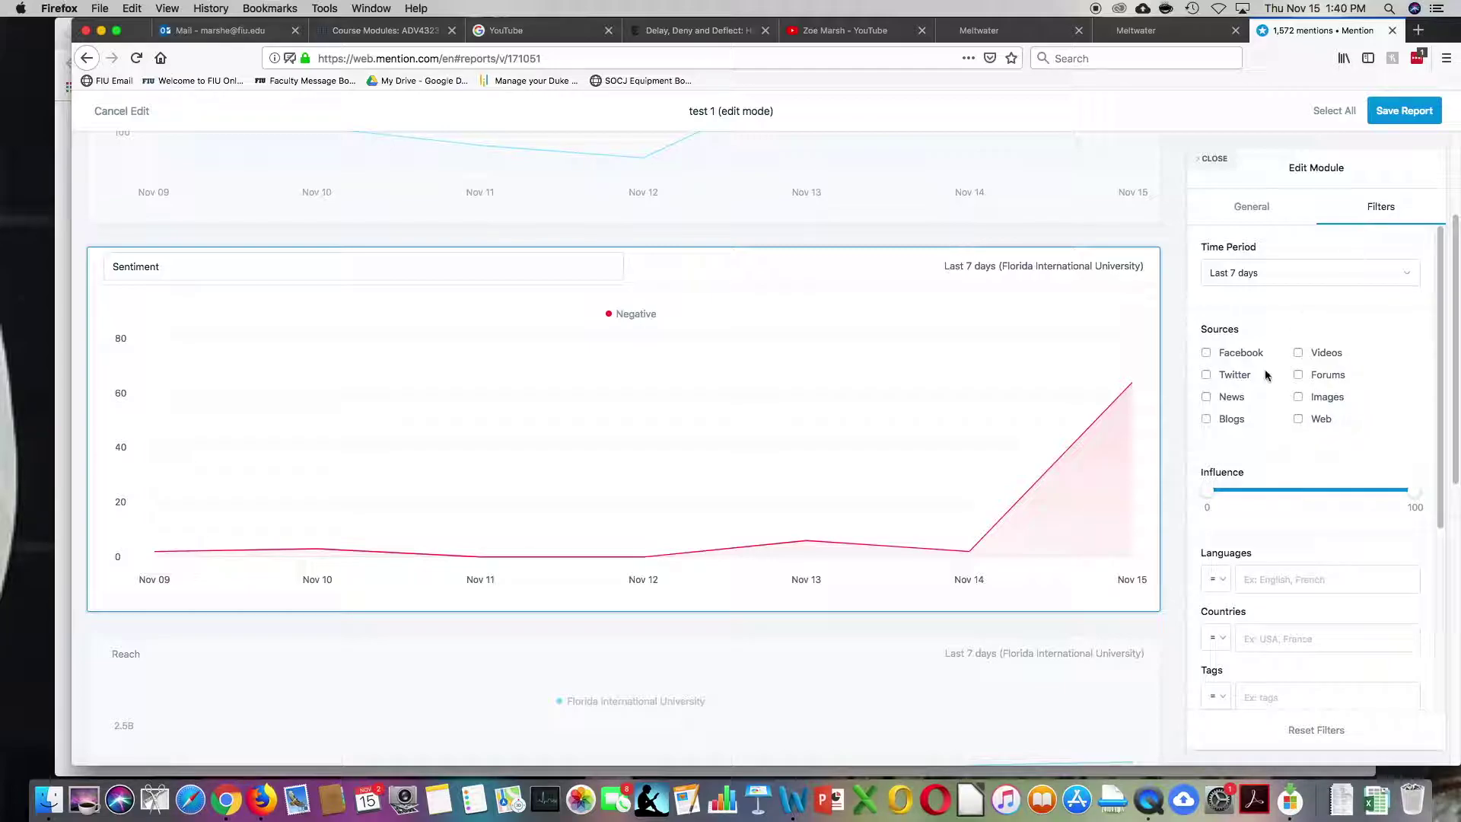
pyautogui.click(1258, 218)
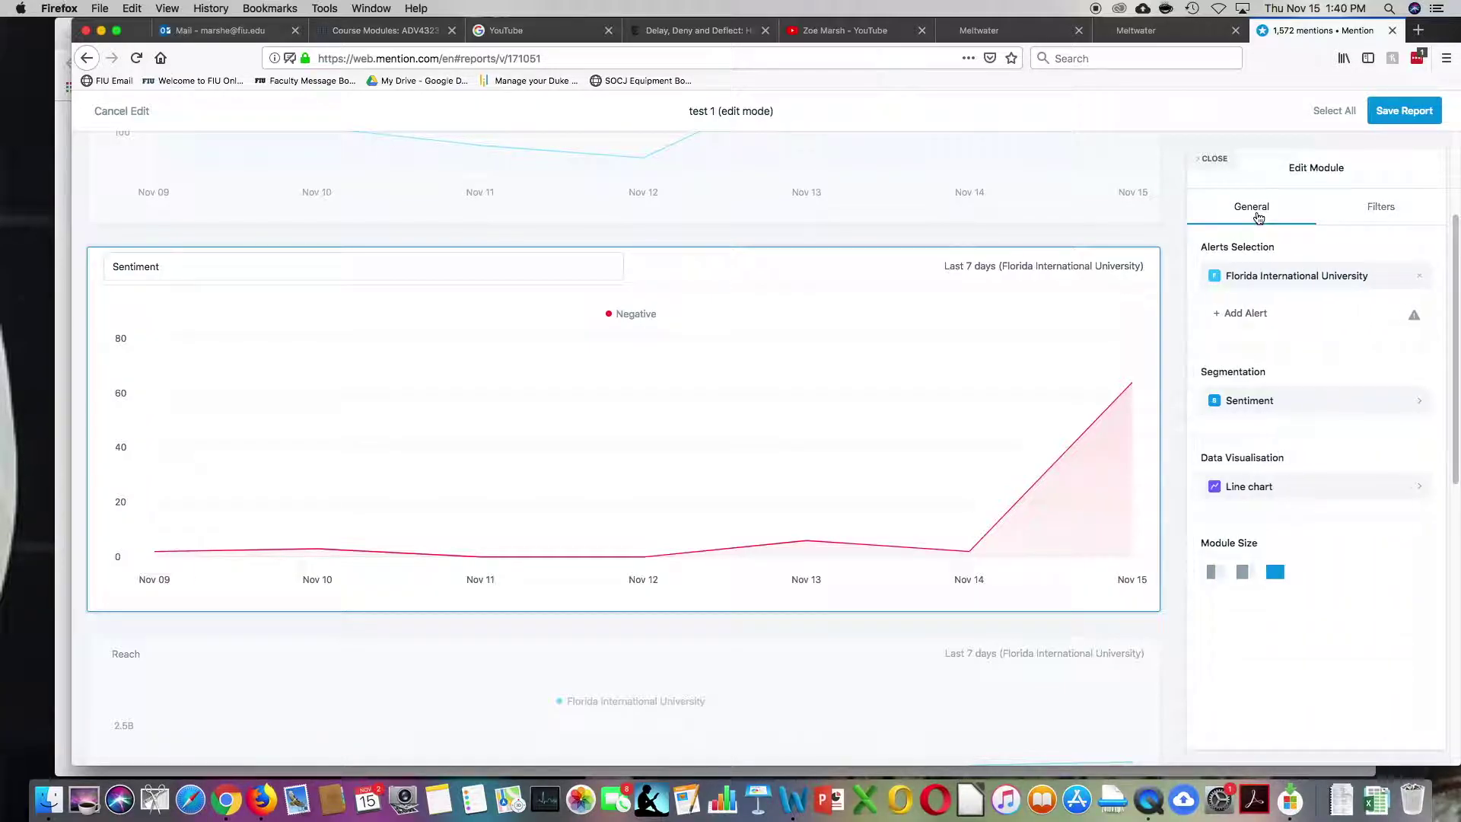
pyautogui.click(1330, 485)
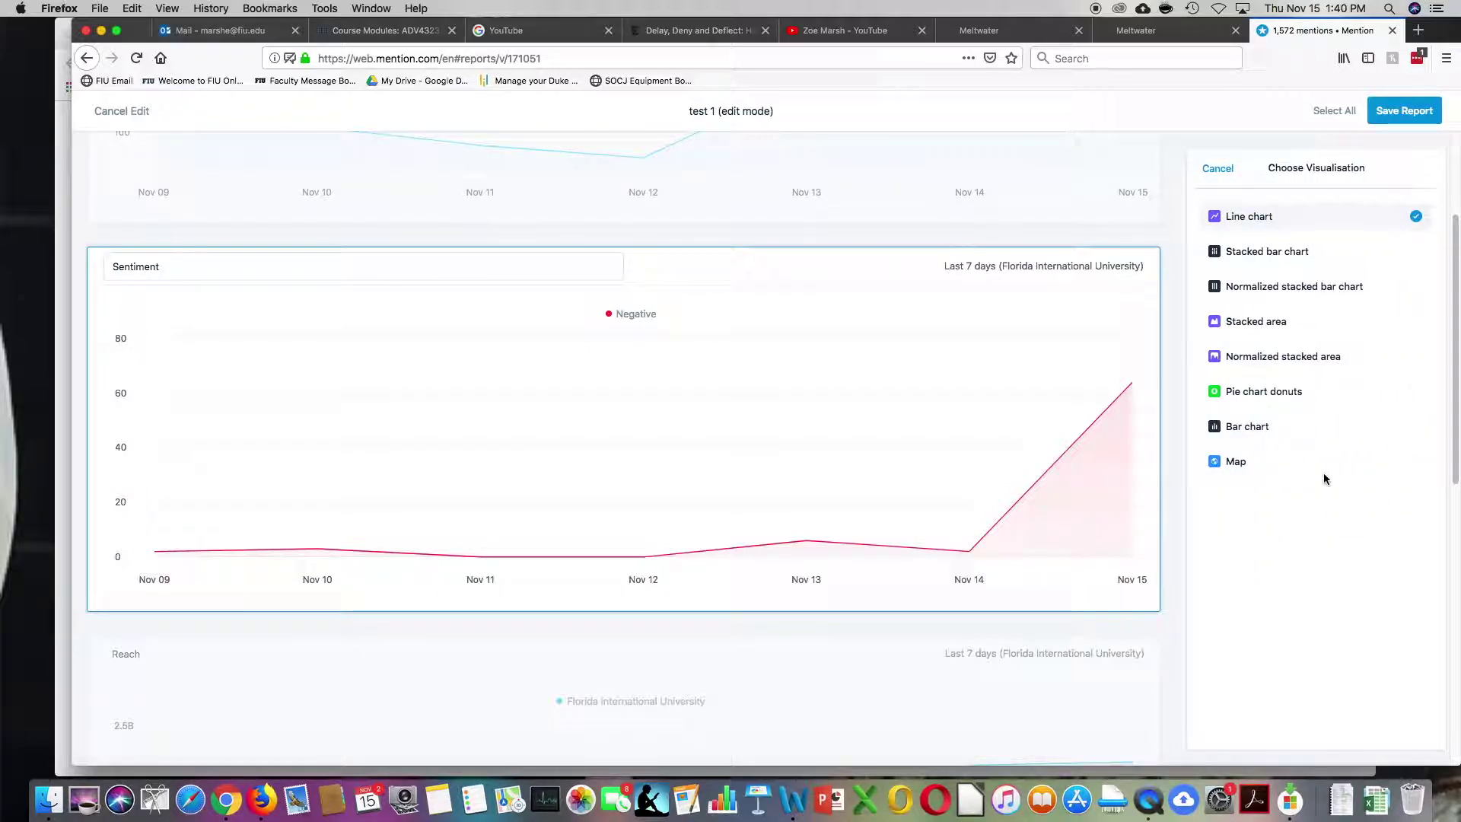
pyautogui.click(1266, 254)
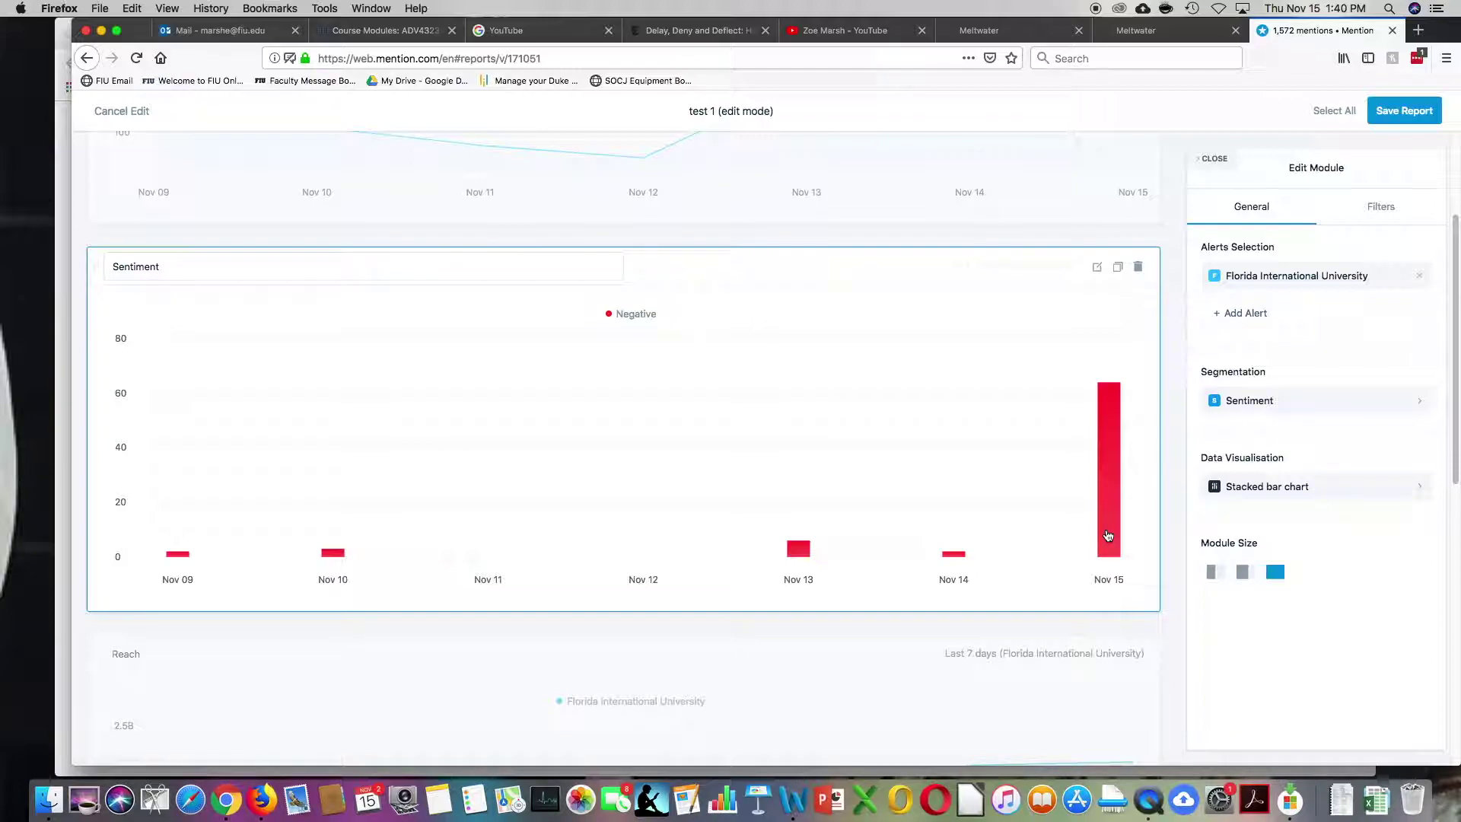
pyautogui.click(1394, 404)
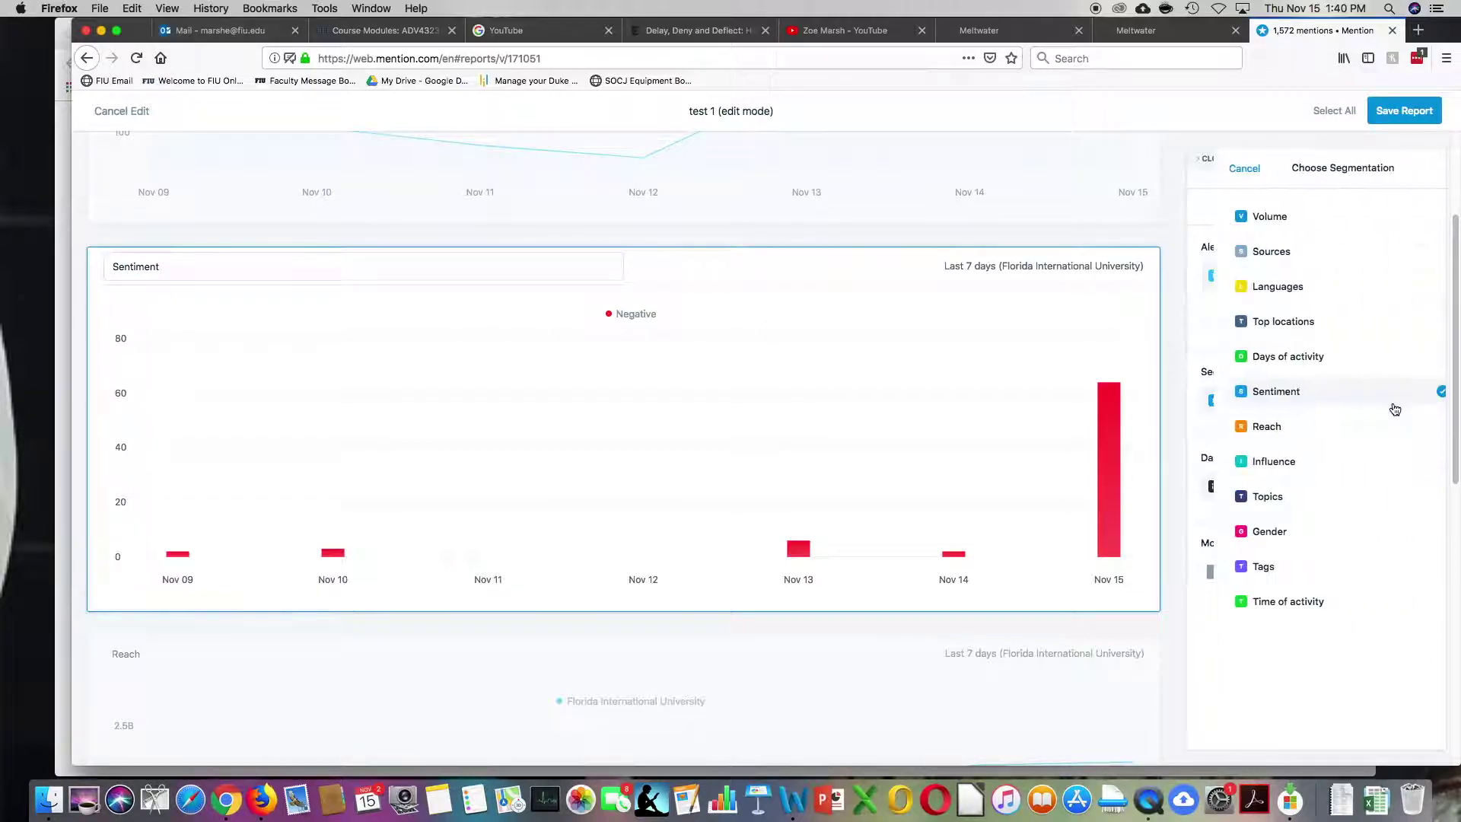
pyautogui.click(1298, 402)
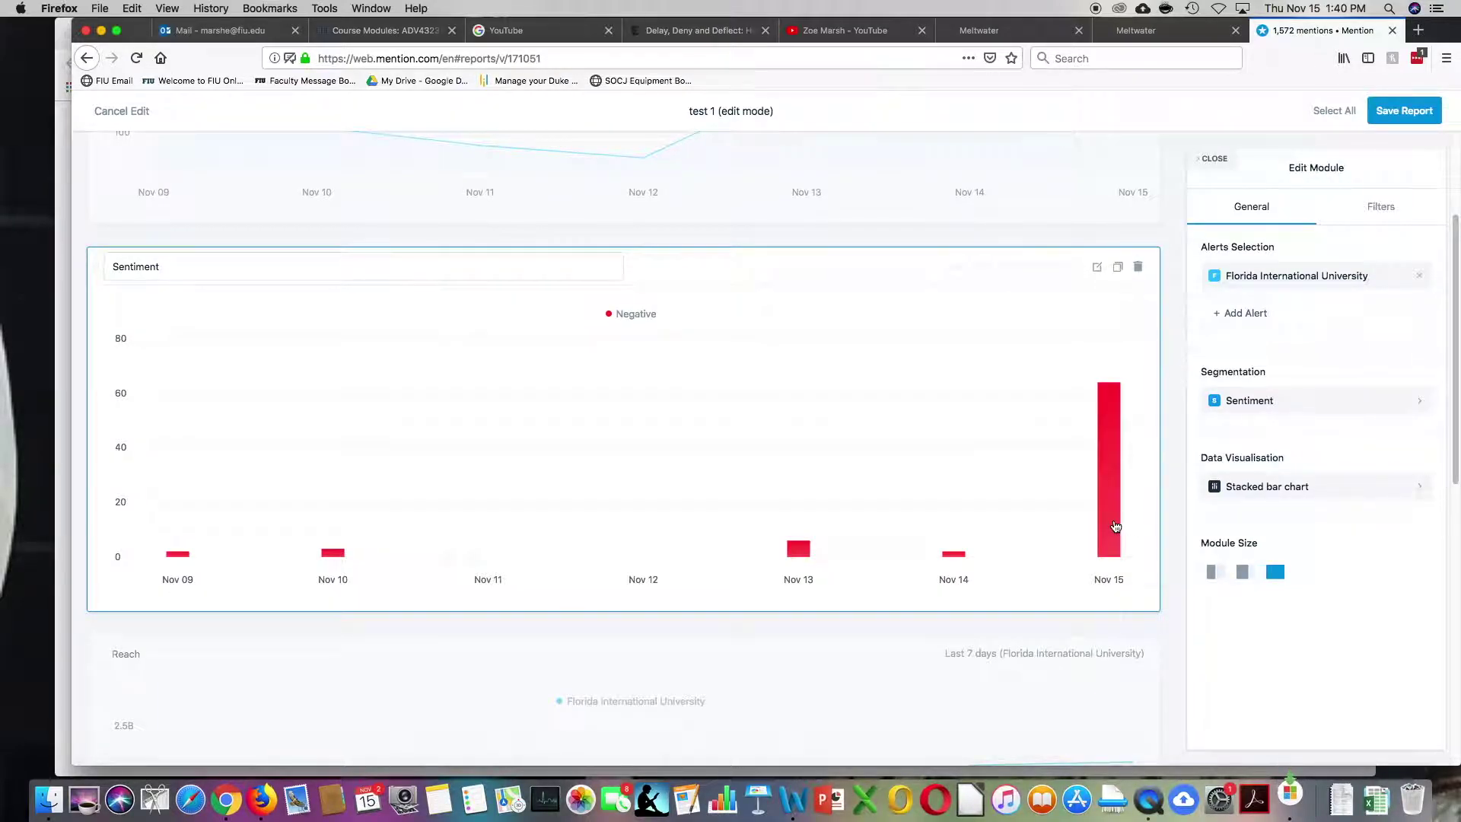
# Step: Scroll down the report and open the Reach module's edit settings
pyautogui.scroll(-5, 1115, 526)
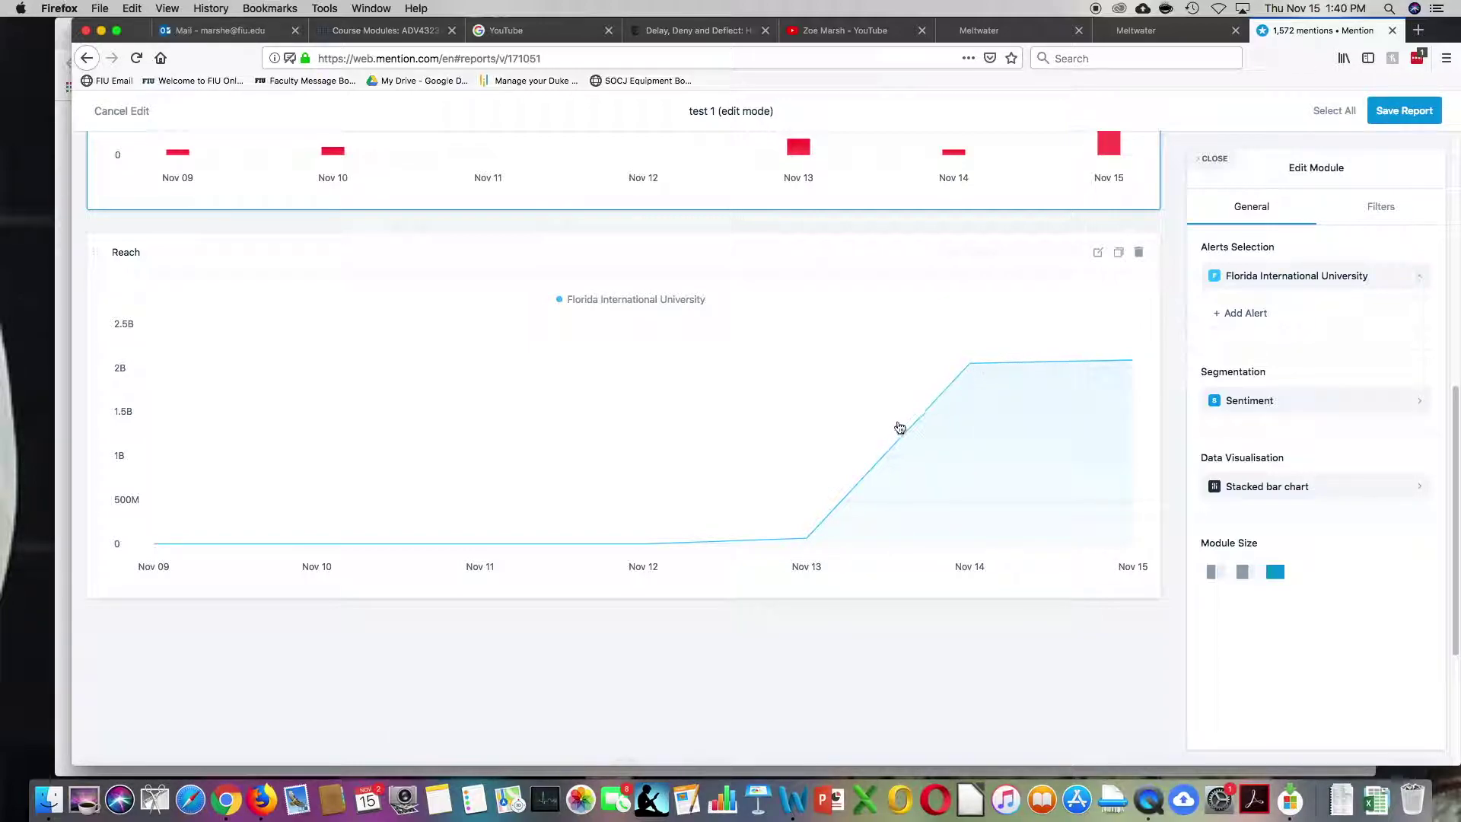
pyautogui.scroll(-1, 1015, 353)
pyautogui.scroll(5, 1015, 353)
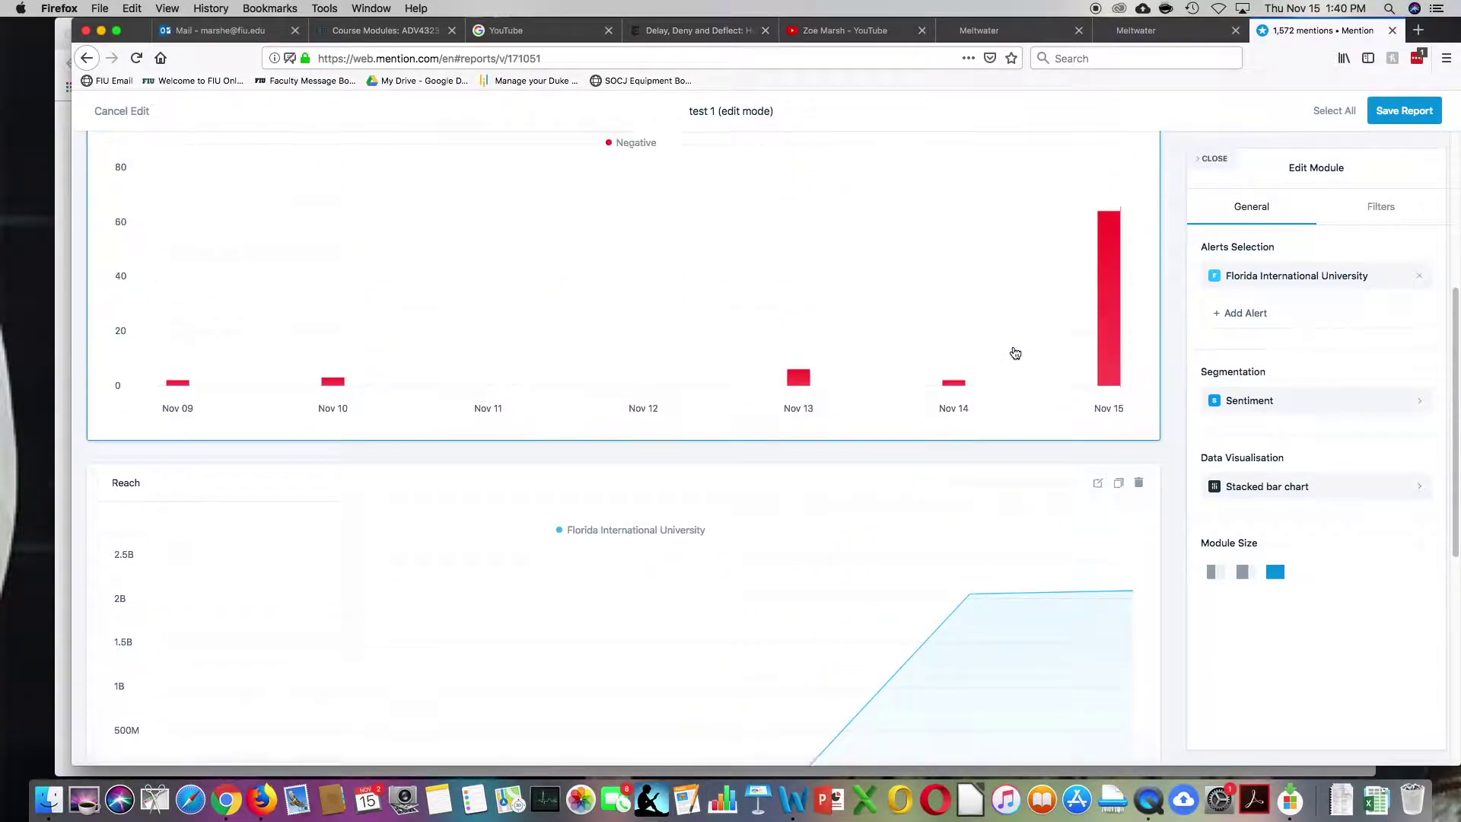
pyautogui.scroll(-2, 1047, 358)
pyautogui.scroll(1, 1095, 365)
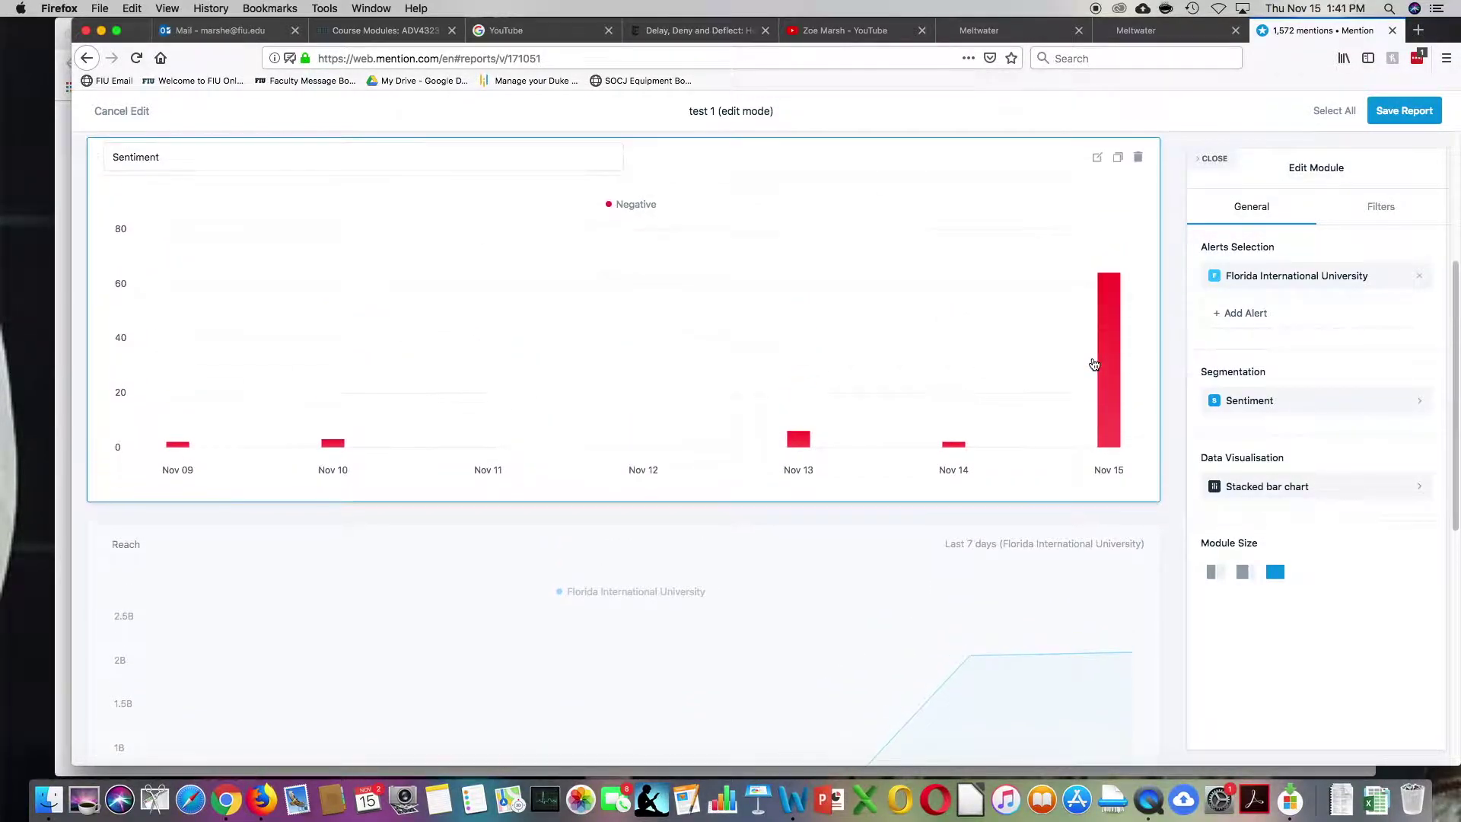
pyautogui.scroll(-1, 1093, 358)
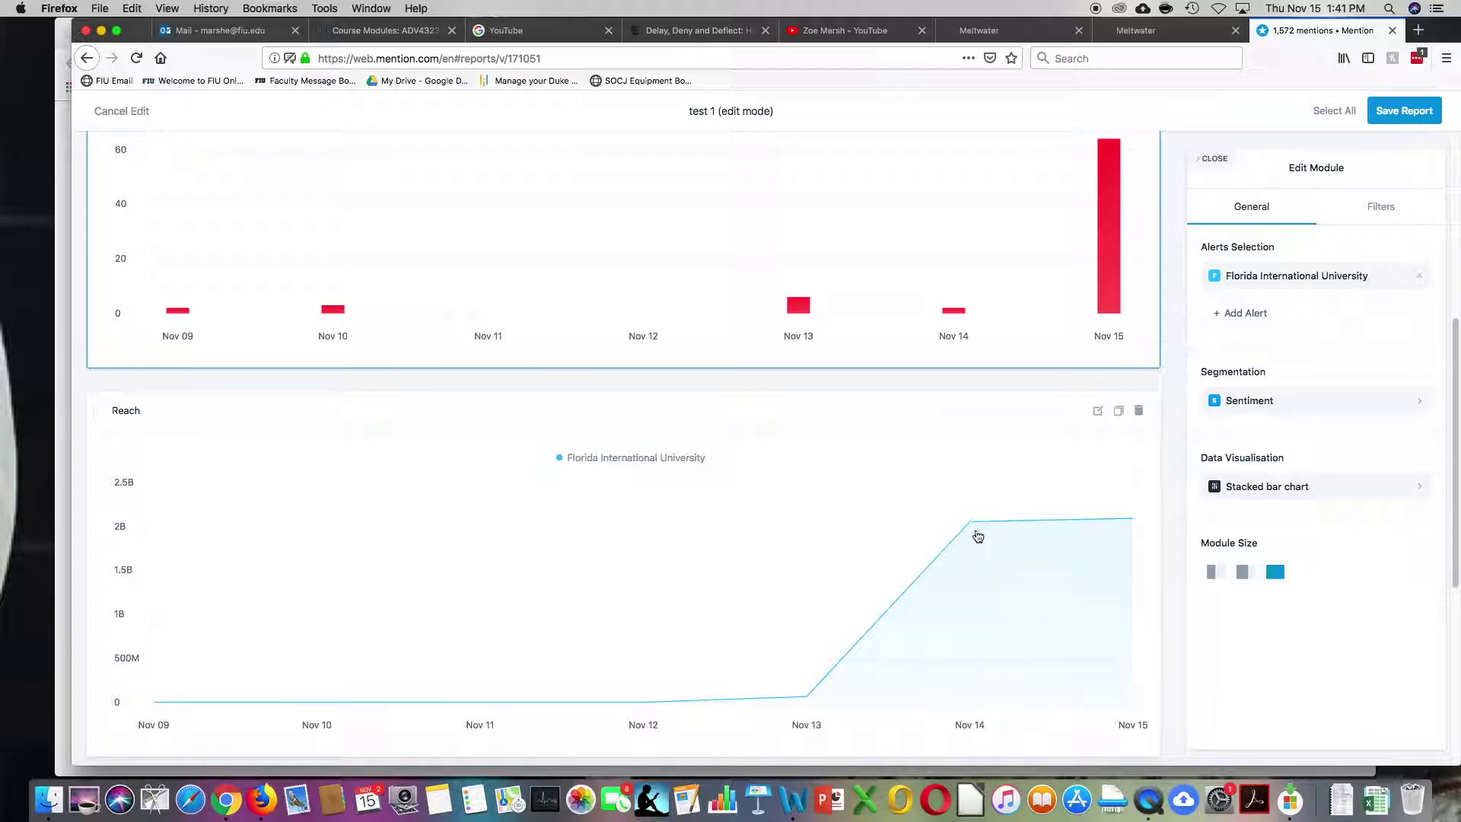
pyautogui.click(988, 554)
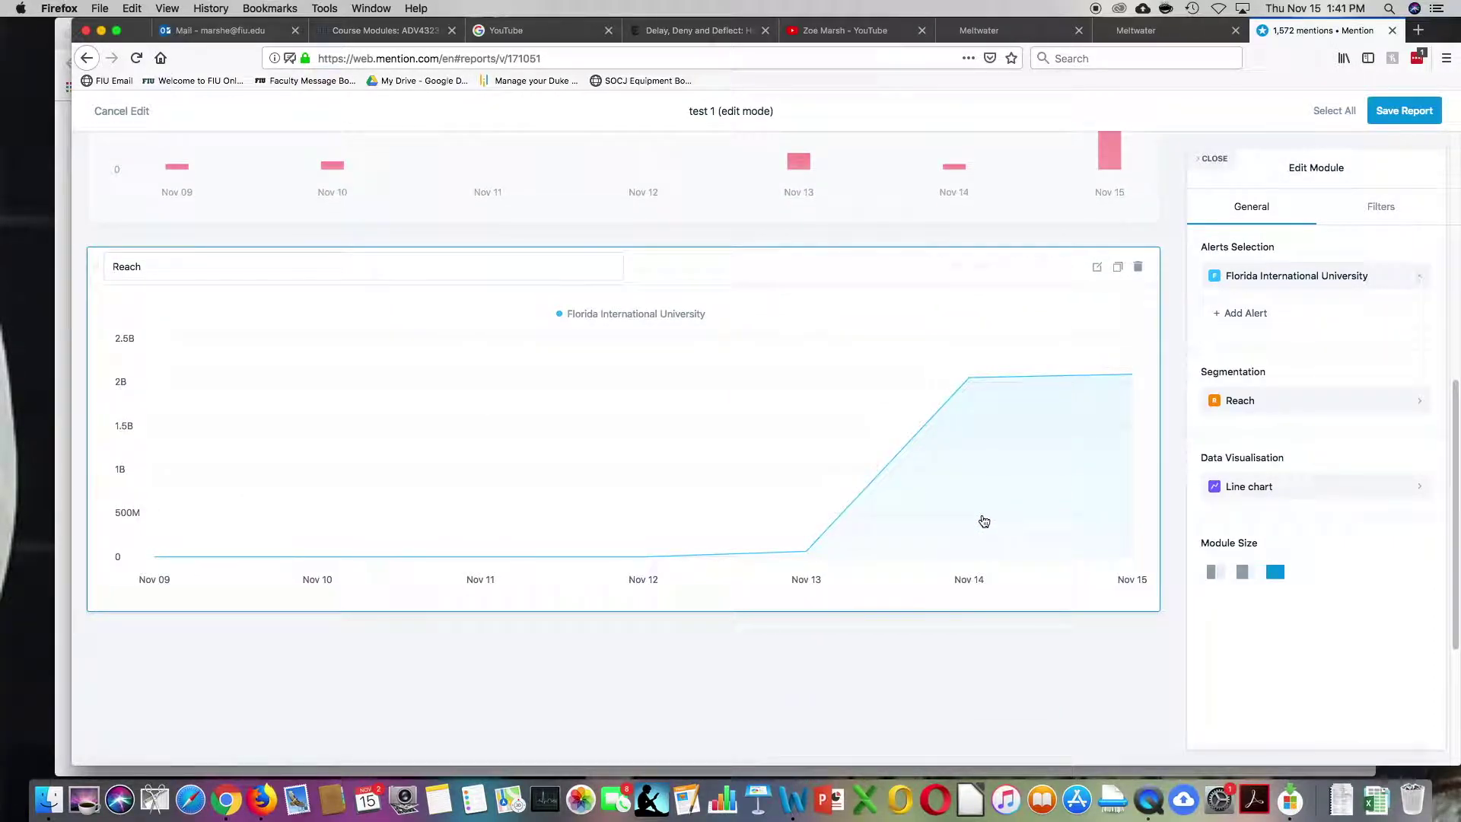
pyautogui.scroll(-3, 986, 517)
pyautogui.scroll(10, 979, 509)
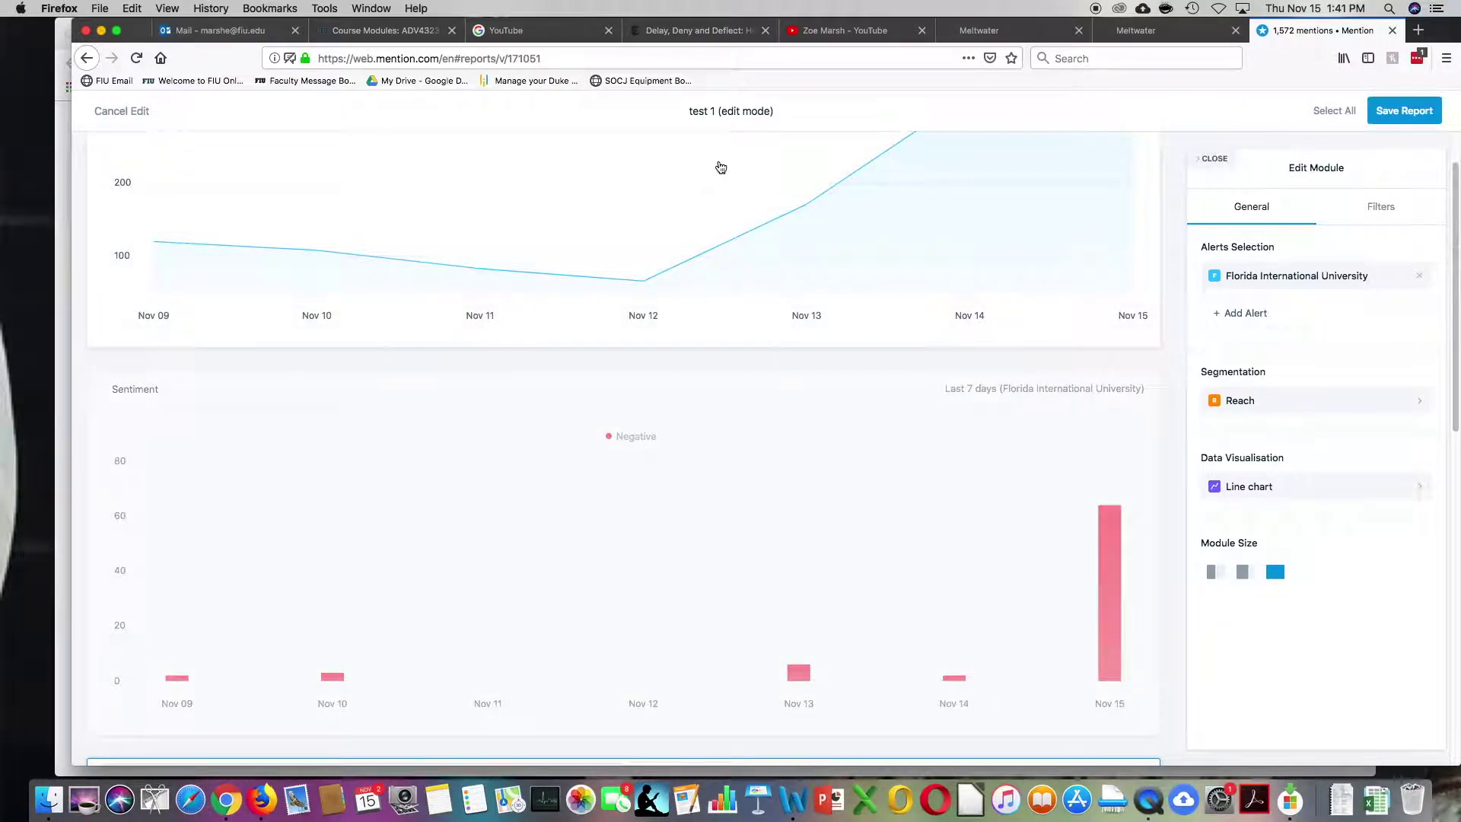
# Step: Close the Edit Module panel, review the test 1 report, and save it
pyautogui.click(1165, 248)
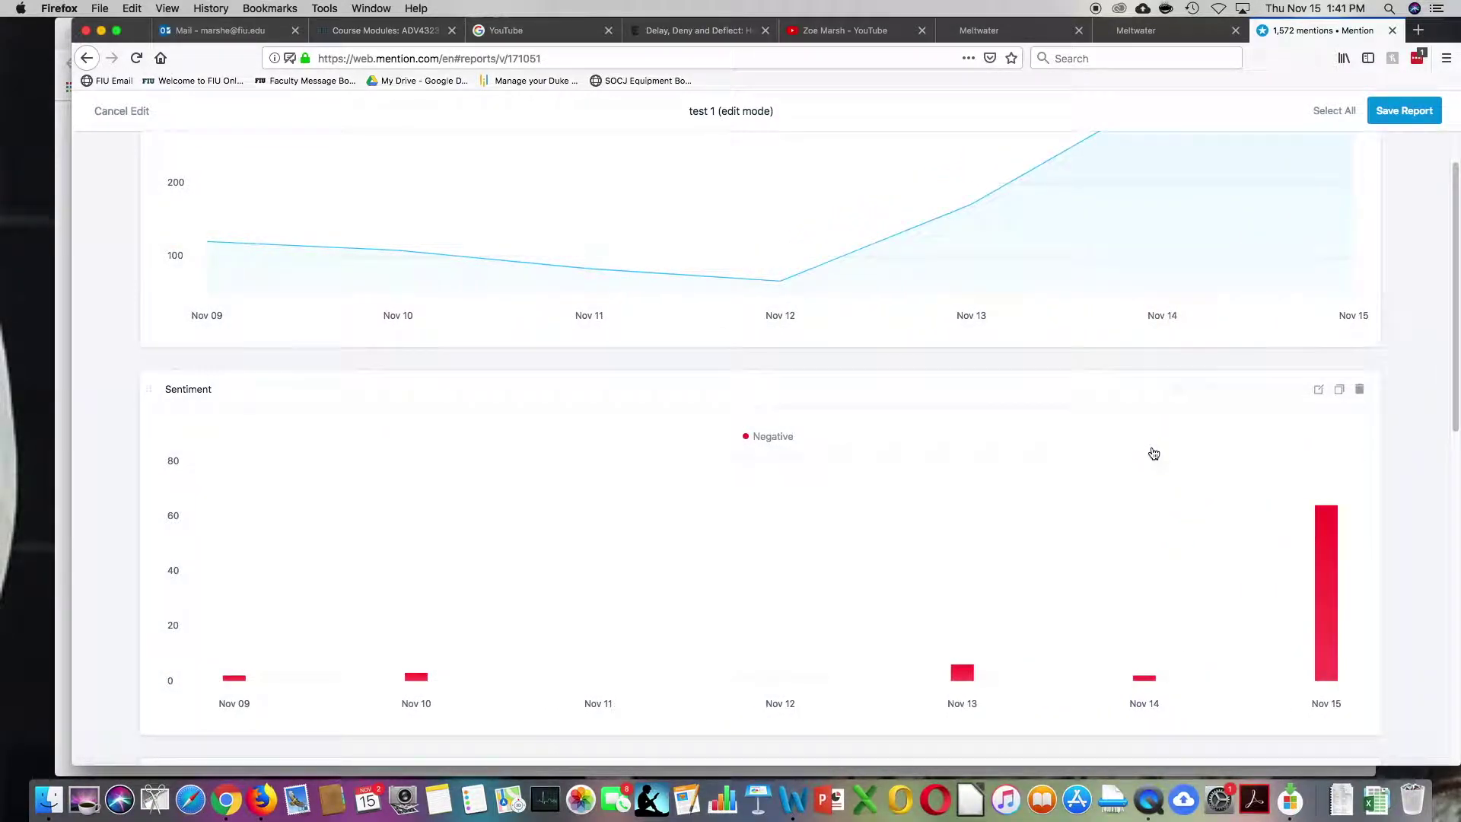
pyautogui.scroll(-2, 1222, 378)
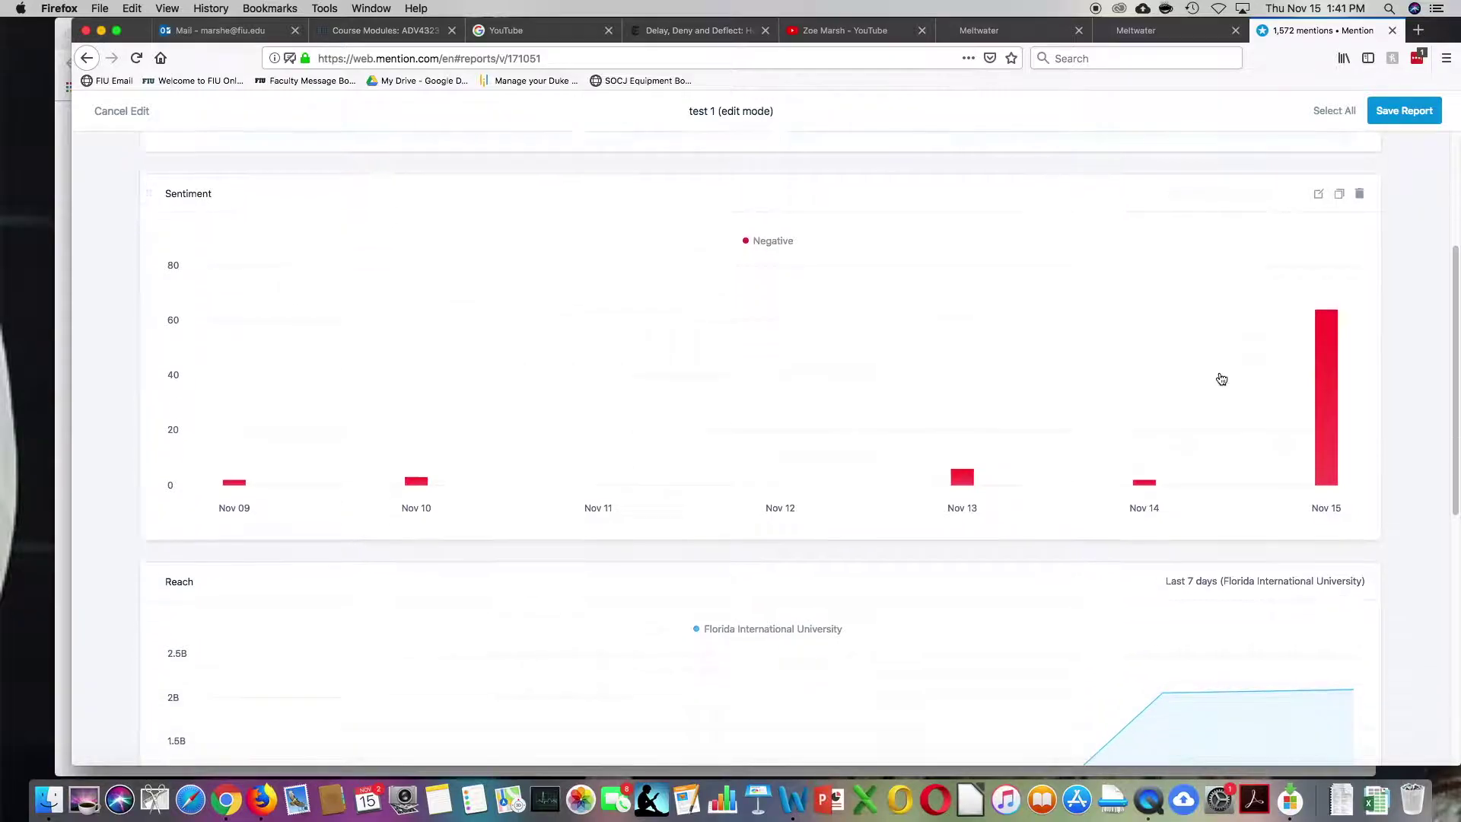
pyautogui.scroll(6, 1223, 379)
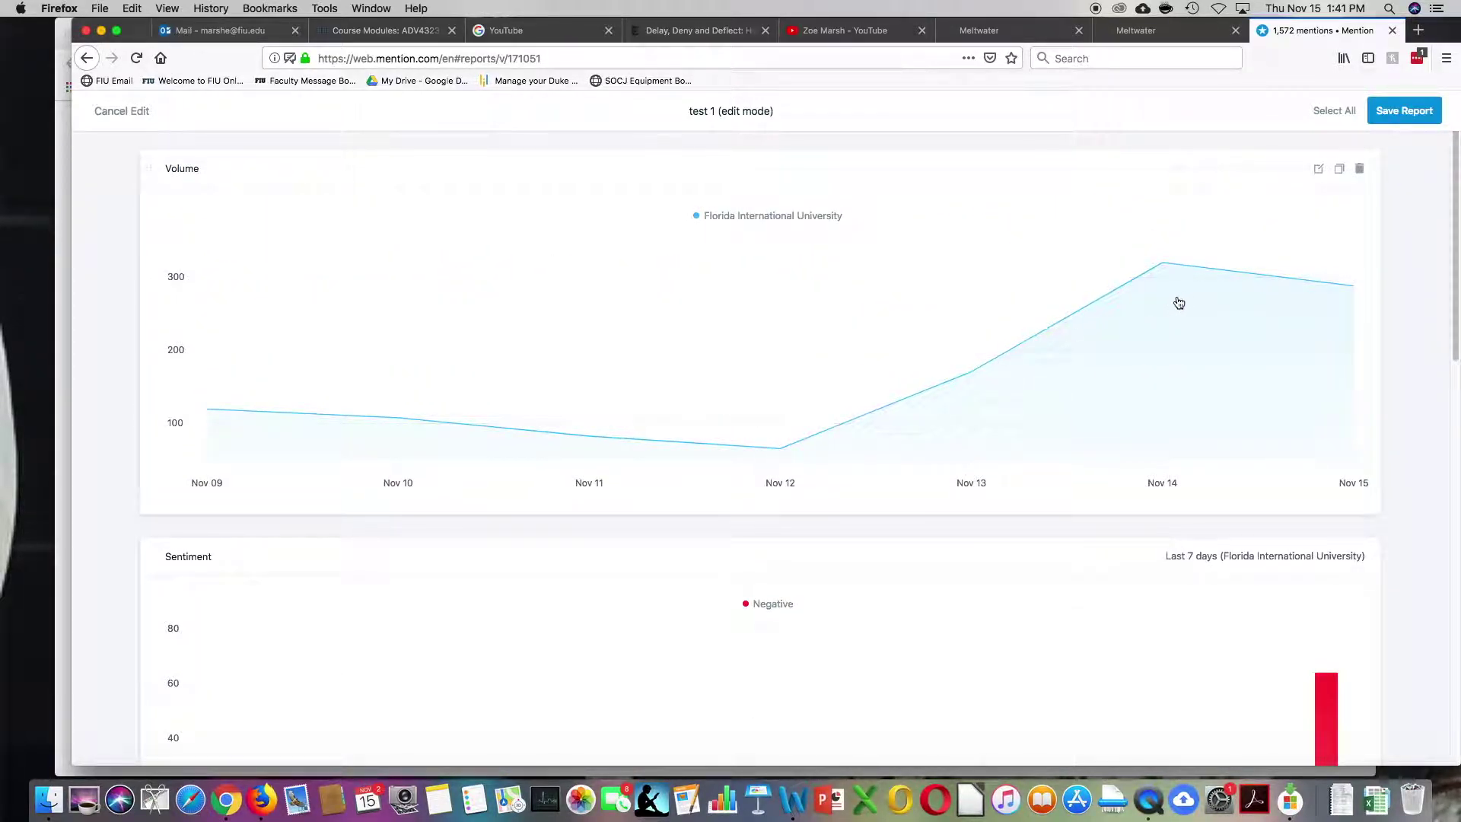
pyautogui.scroll(-5, 1203, 321)
pyautogui.scroll(4, 1218, 324)
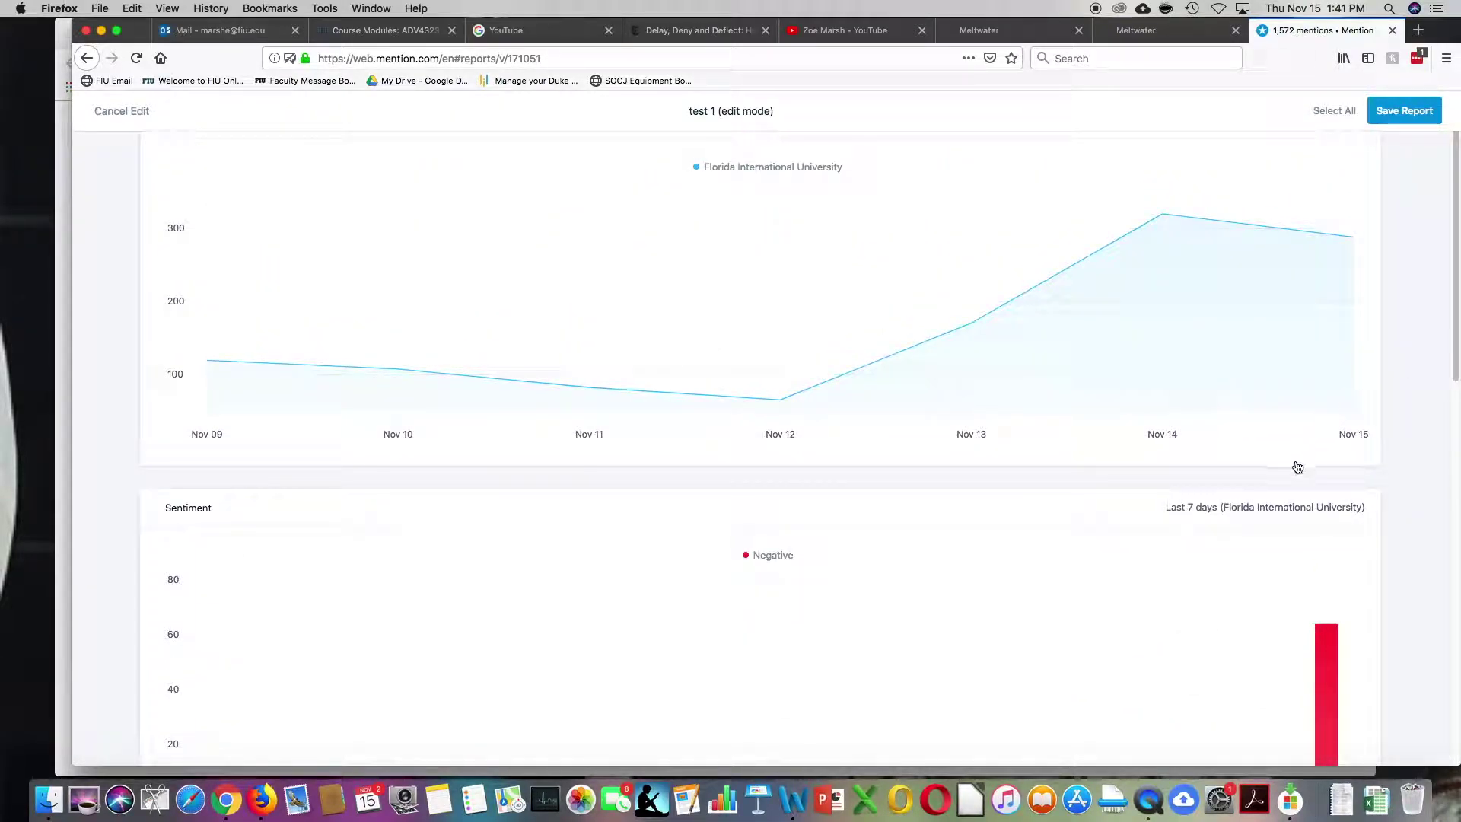
pyautogui.scroll(-3, 1294, 467)
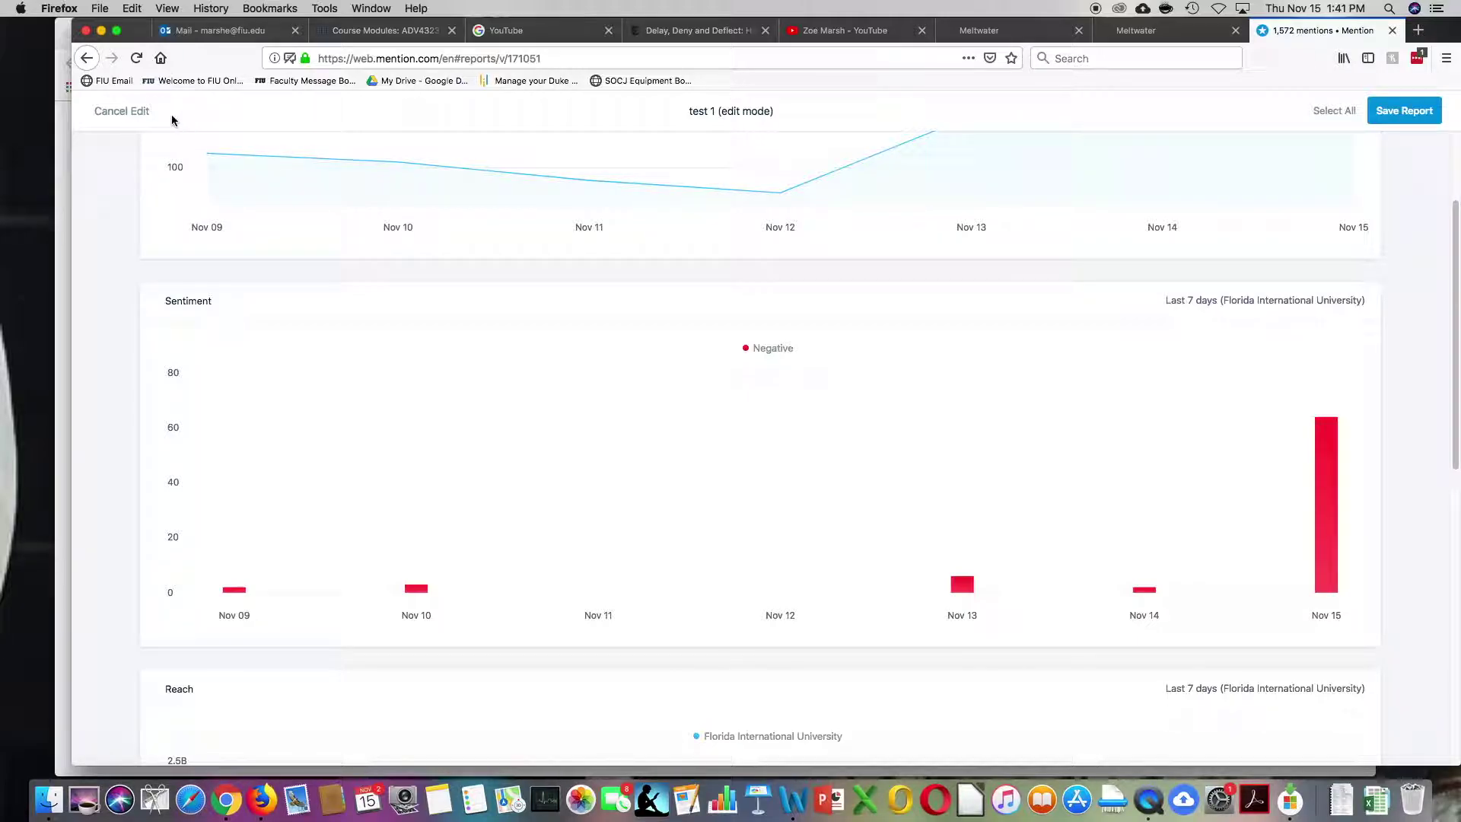
pyautogui.click(1398, 112)
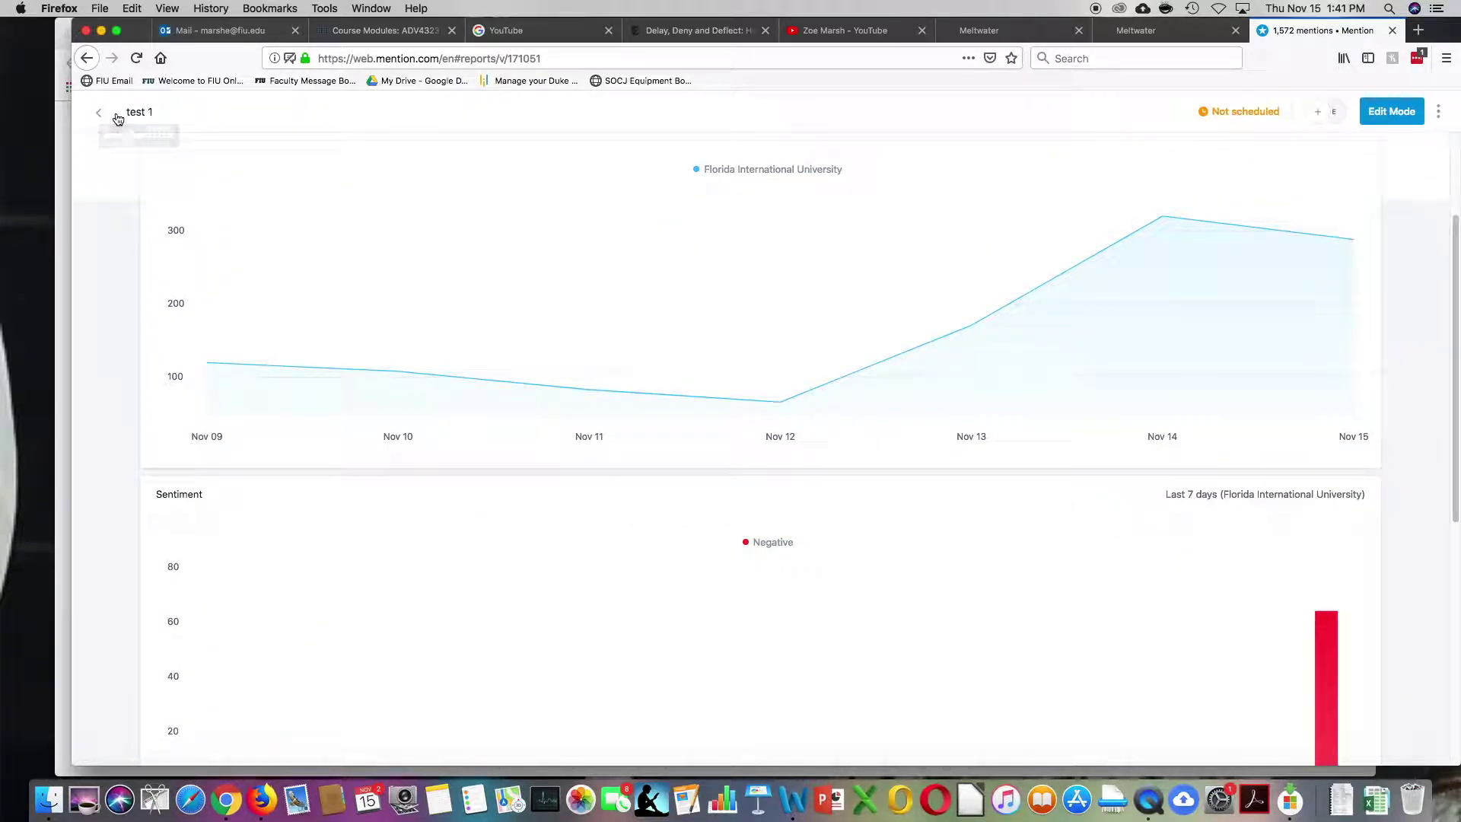
# Step: Return to the FIU alert feed and filter it to Negative sentiment mentions only
pyautogui.click(122, 118)
pyautogui.click(124, 118)
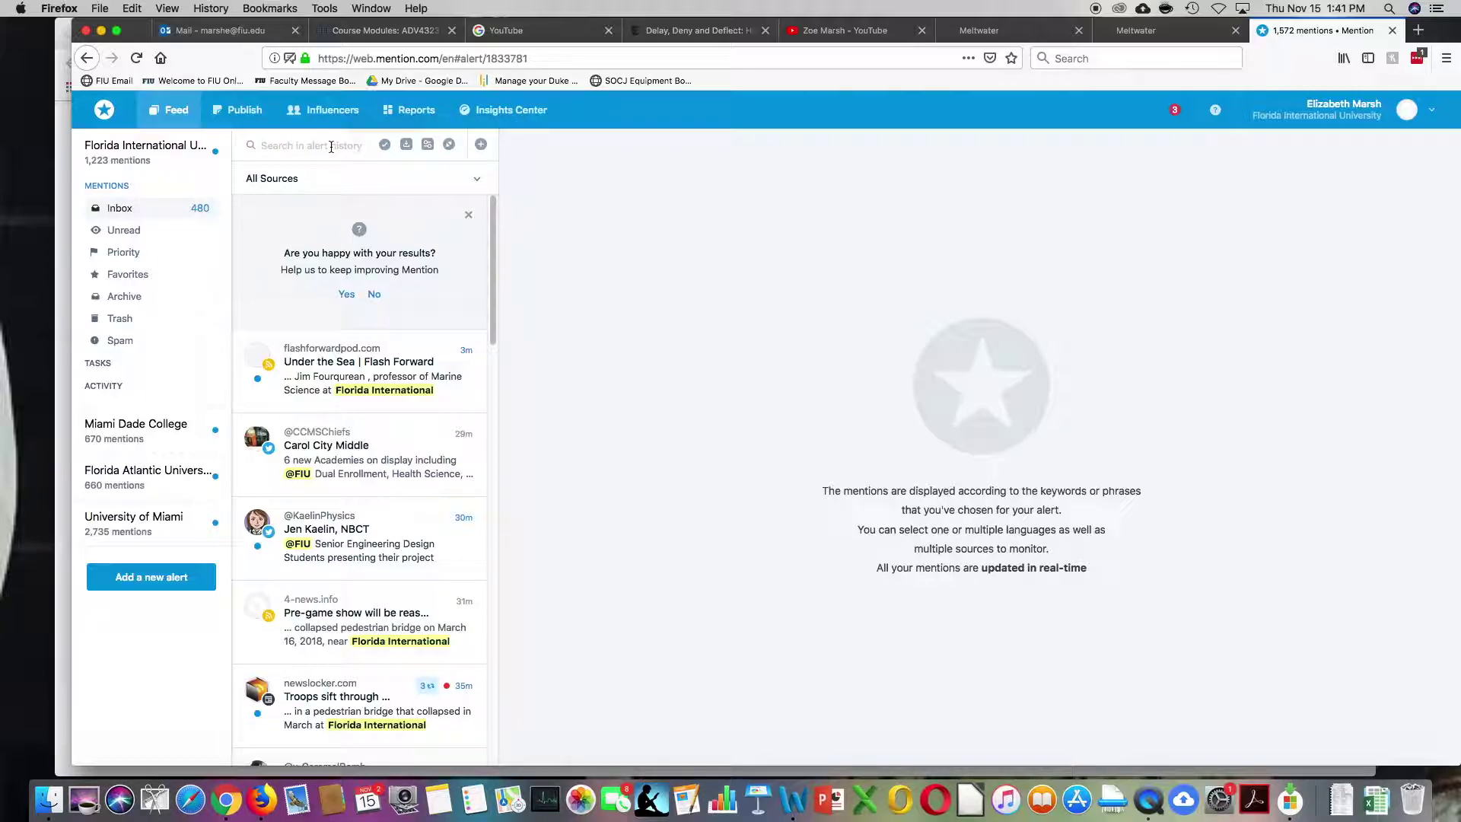
pyautogui.click(428, 144)
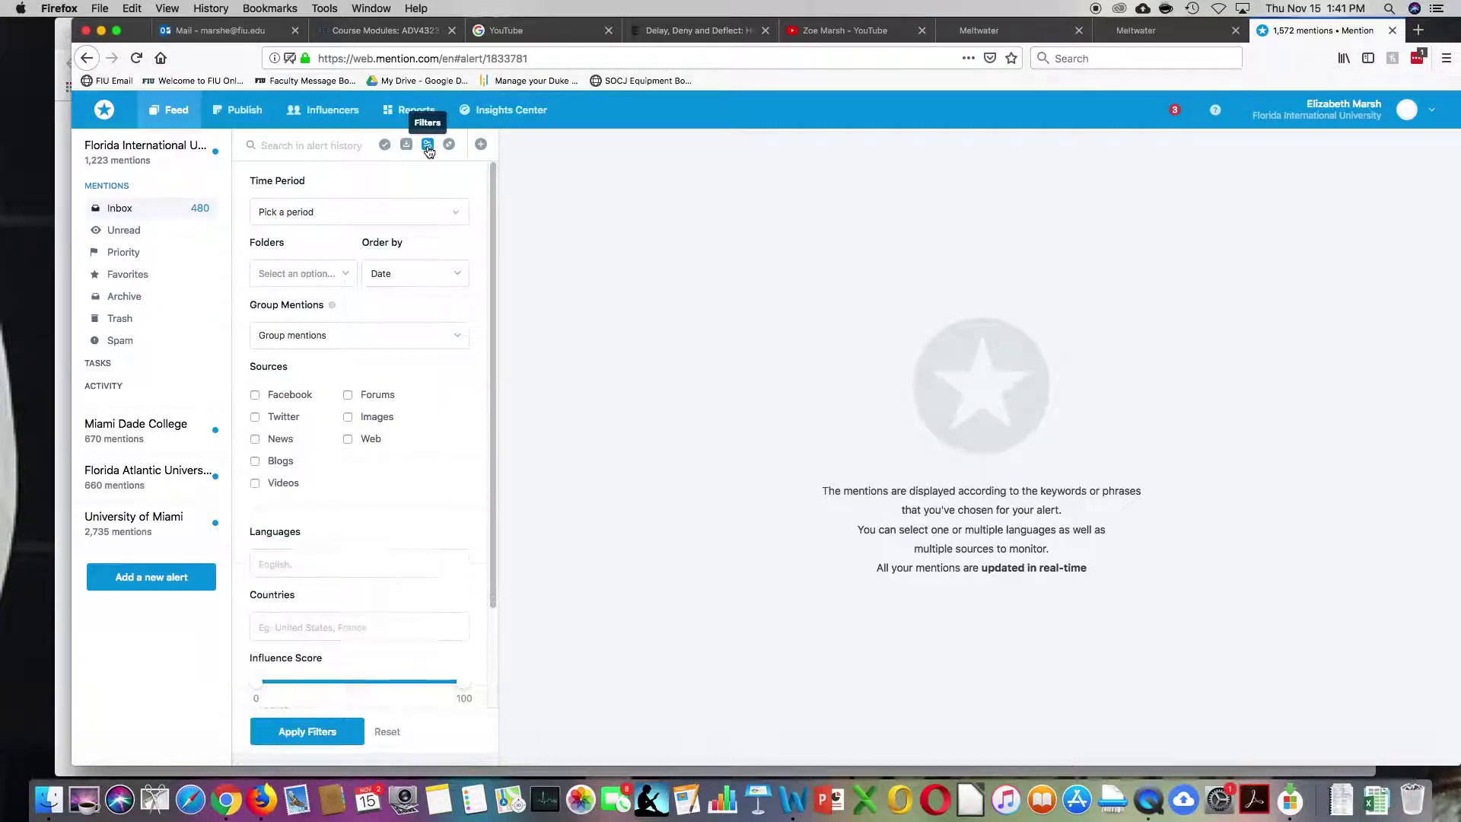
pyautogui.click(460, 340)
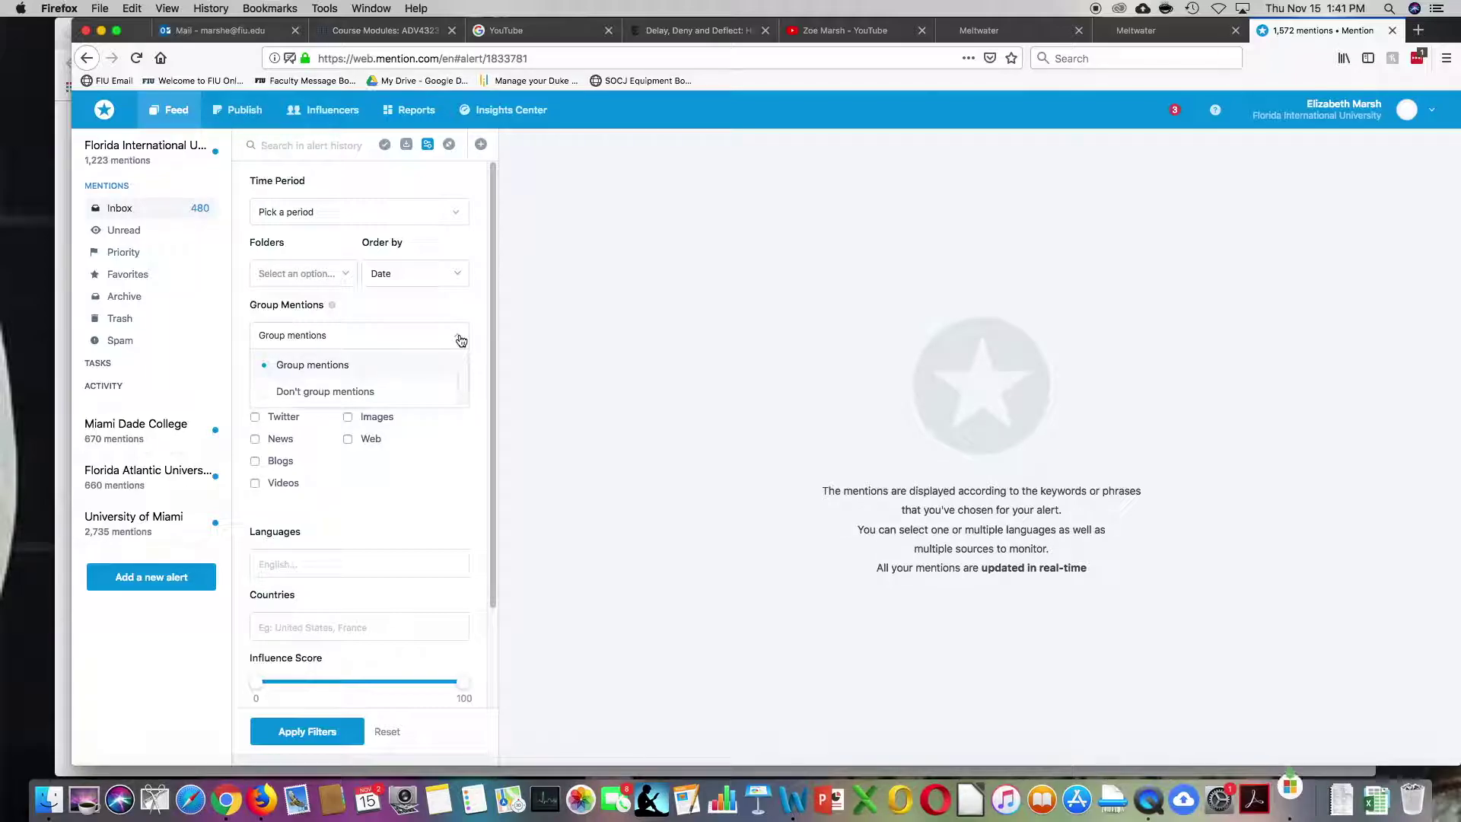
pyautogui.click(459, 343)
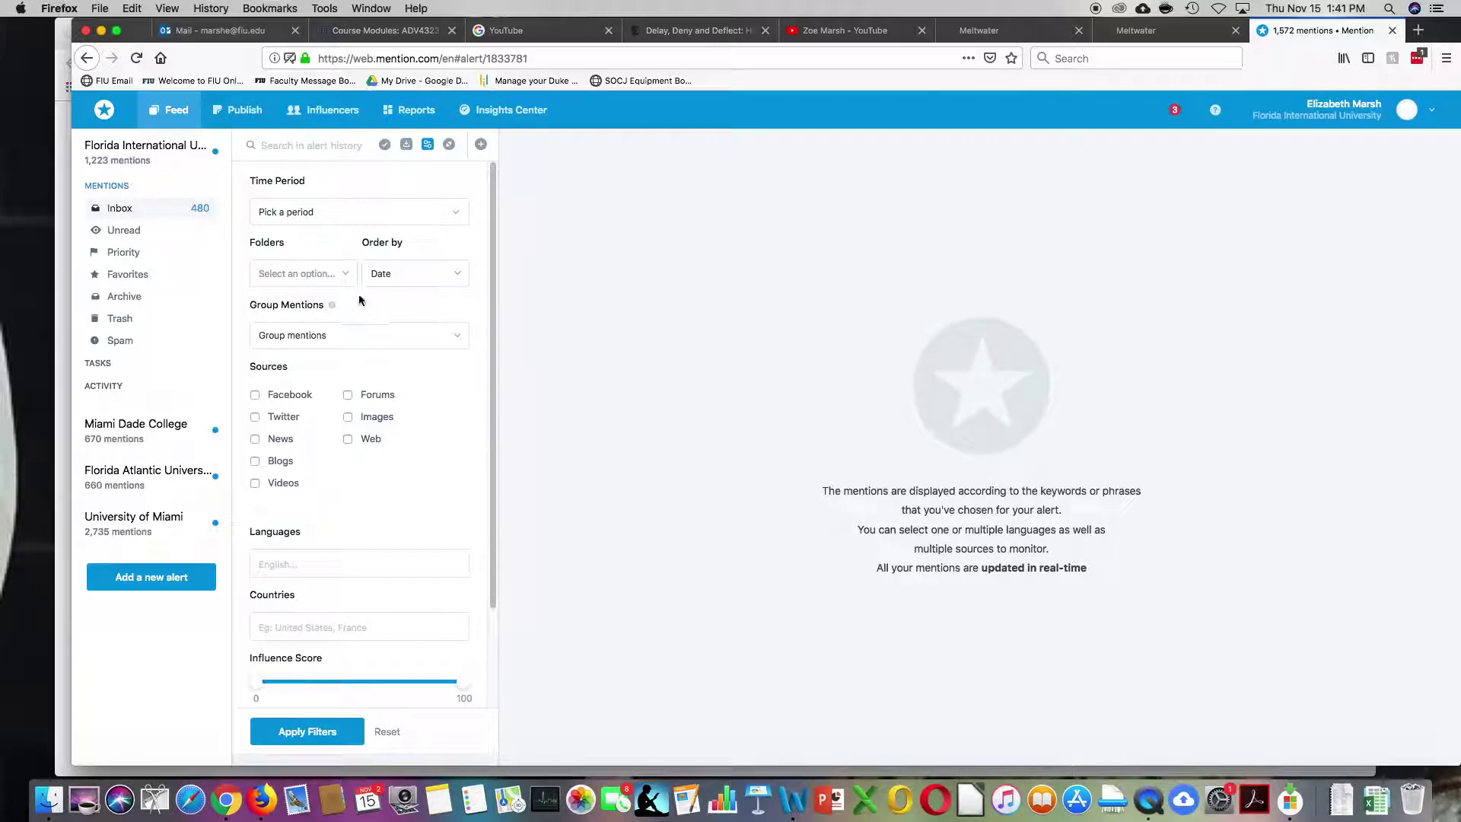
pyautogui.scroll(-2, 420, 449)
pyautogui.scroll(-1, 423, 450)
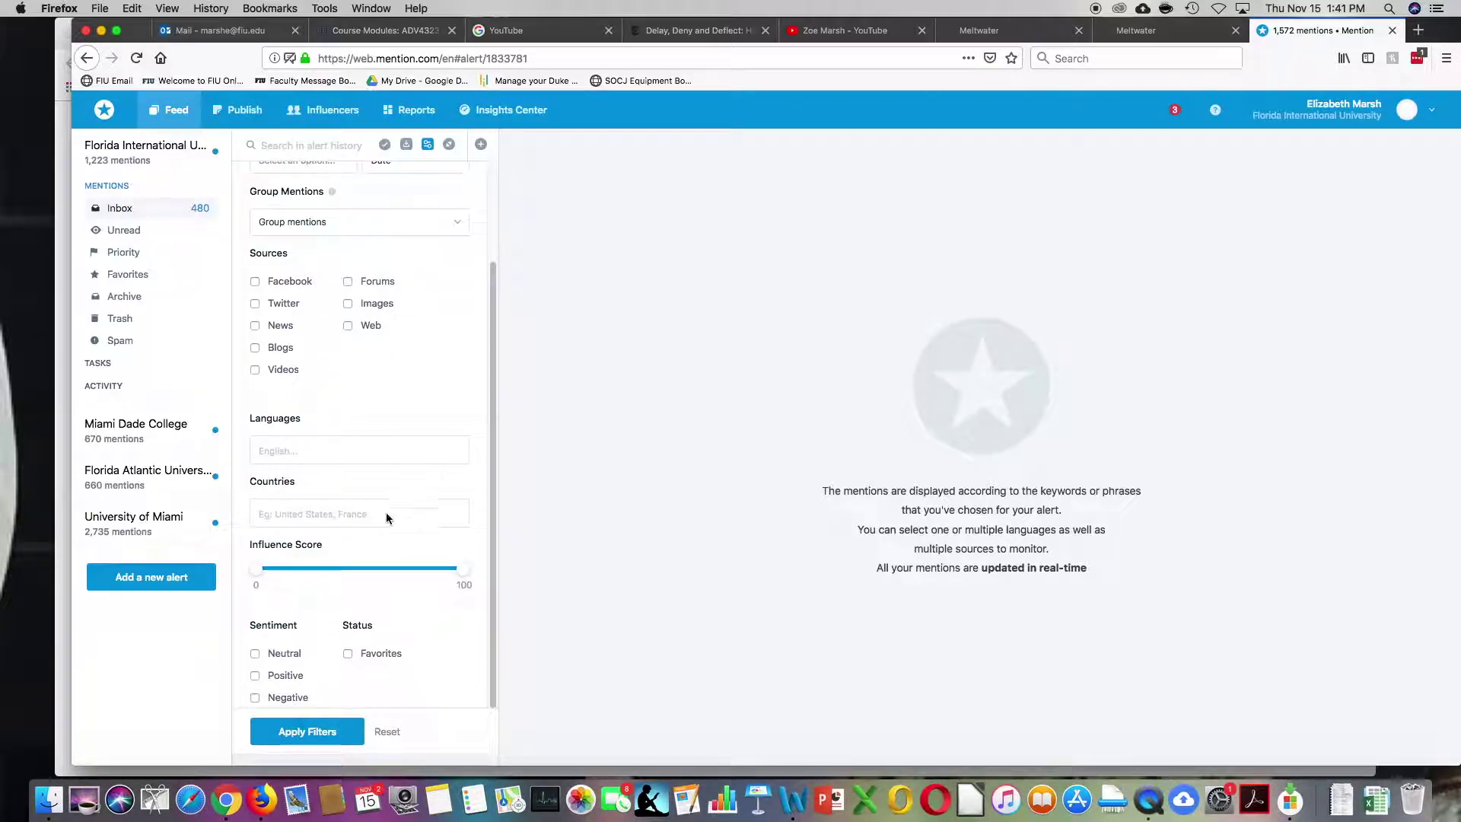
pyautogui.click(255, 697)
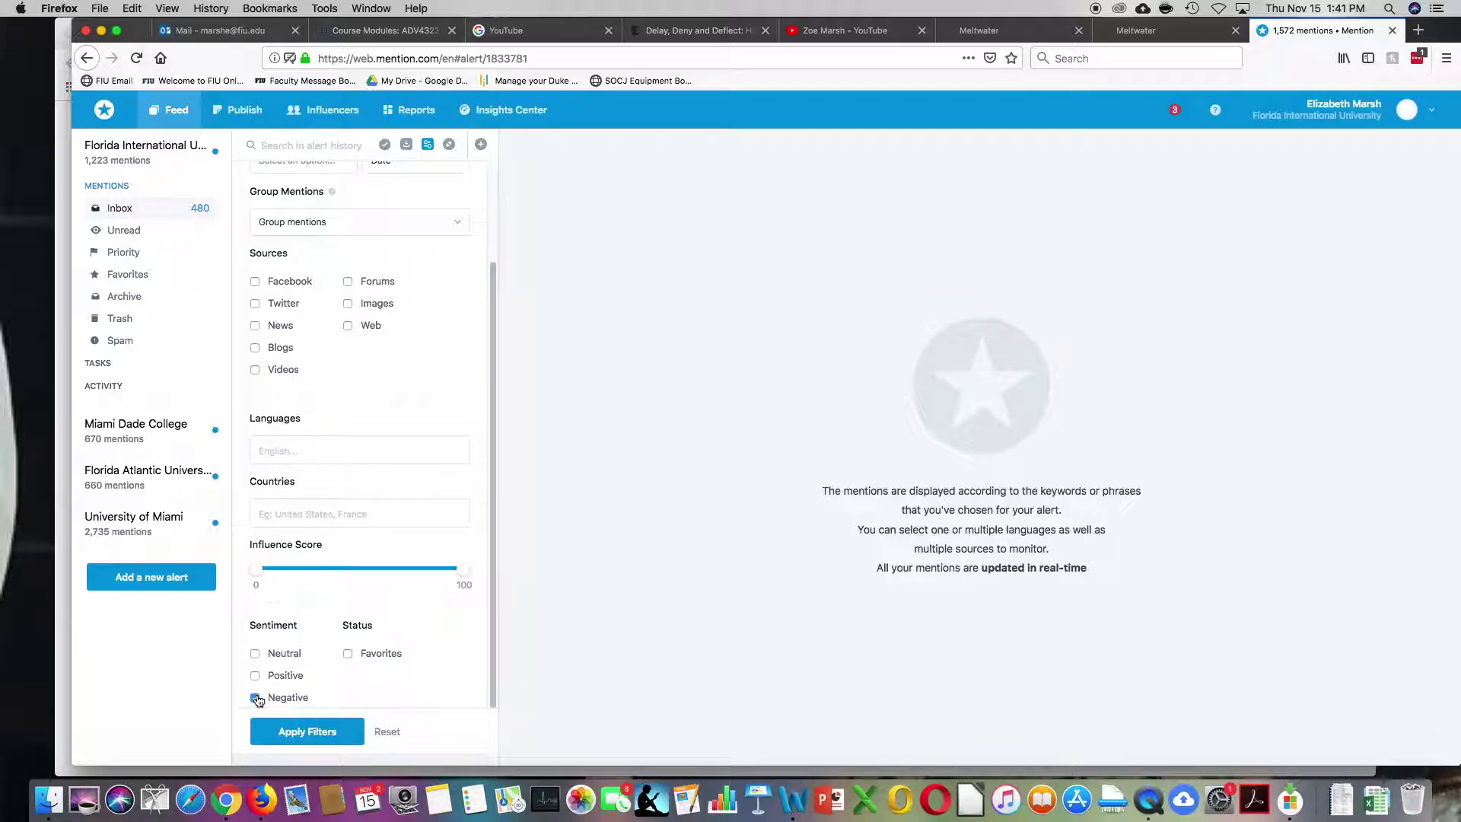
pyautogui.click(324, 732)
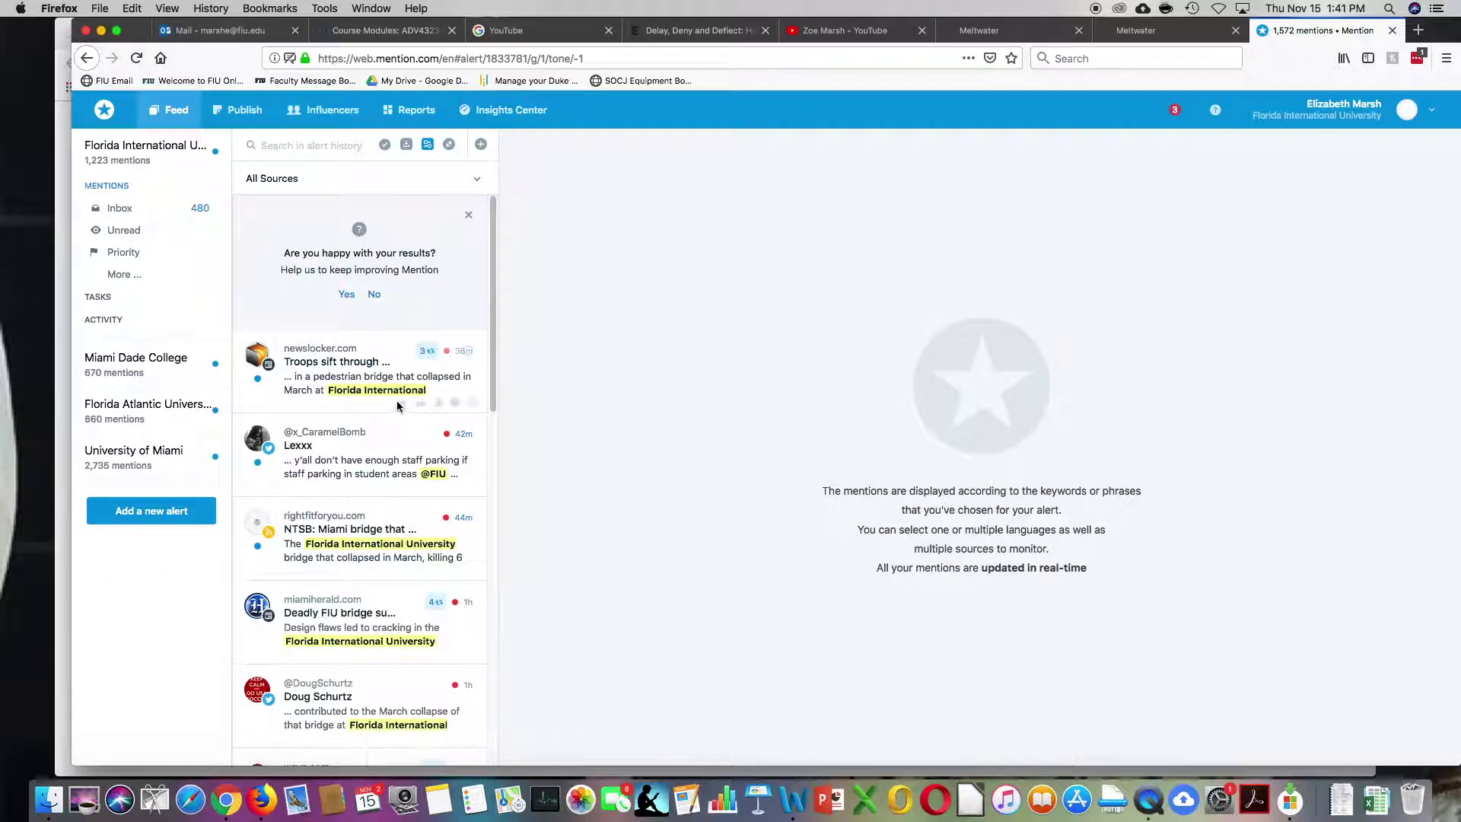
# Step: Scroll through the negative-only mentions, then reopen the feed's Filters panel
pyautogui.scroll(-2, 424, 368)
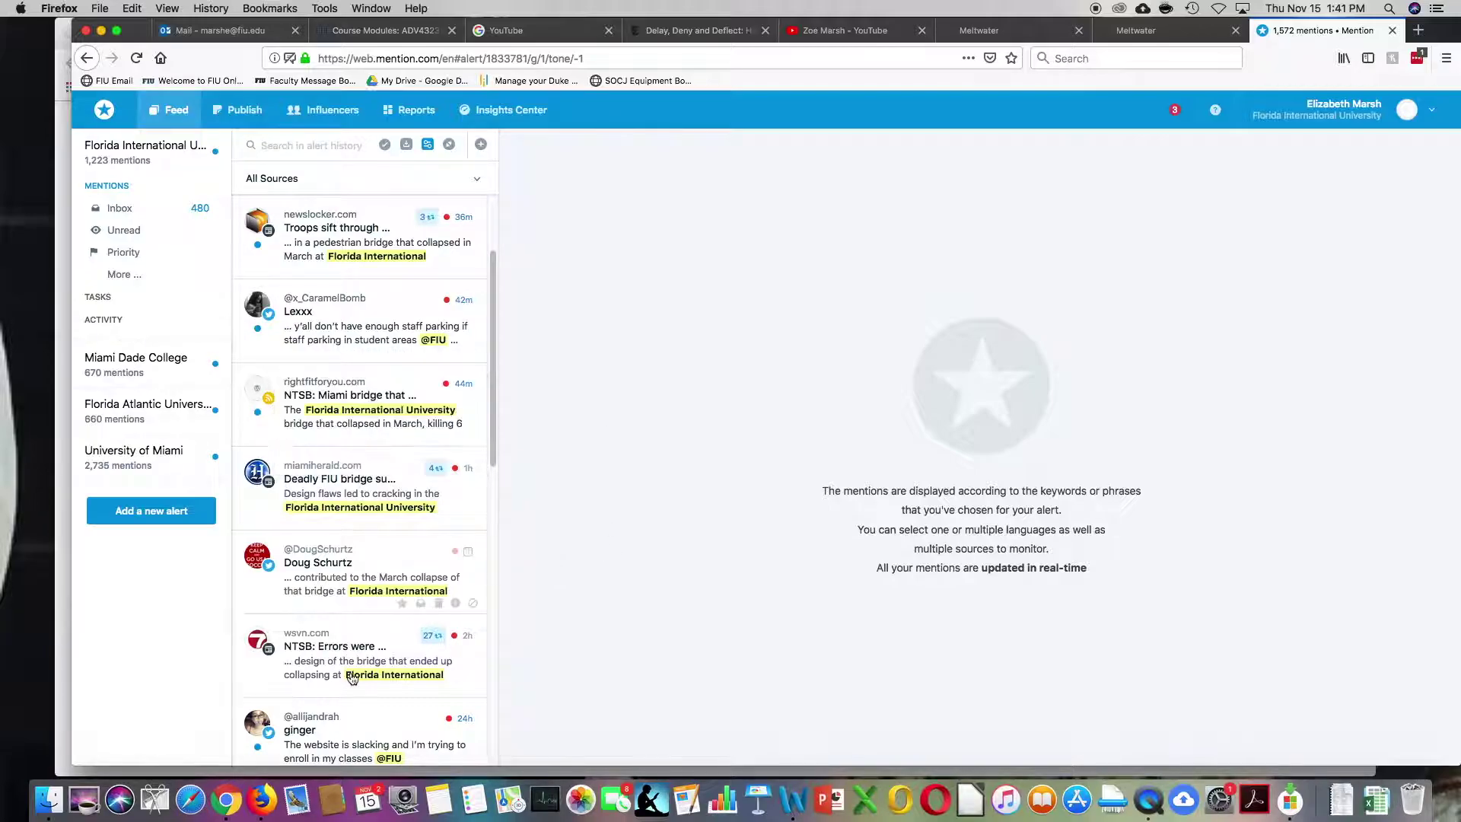
pyautogui.scroll(-5, 383, 680)
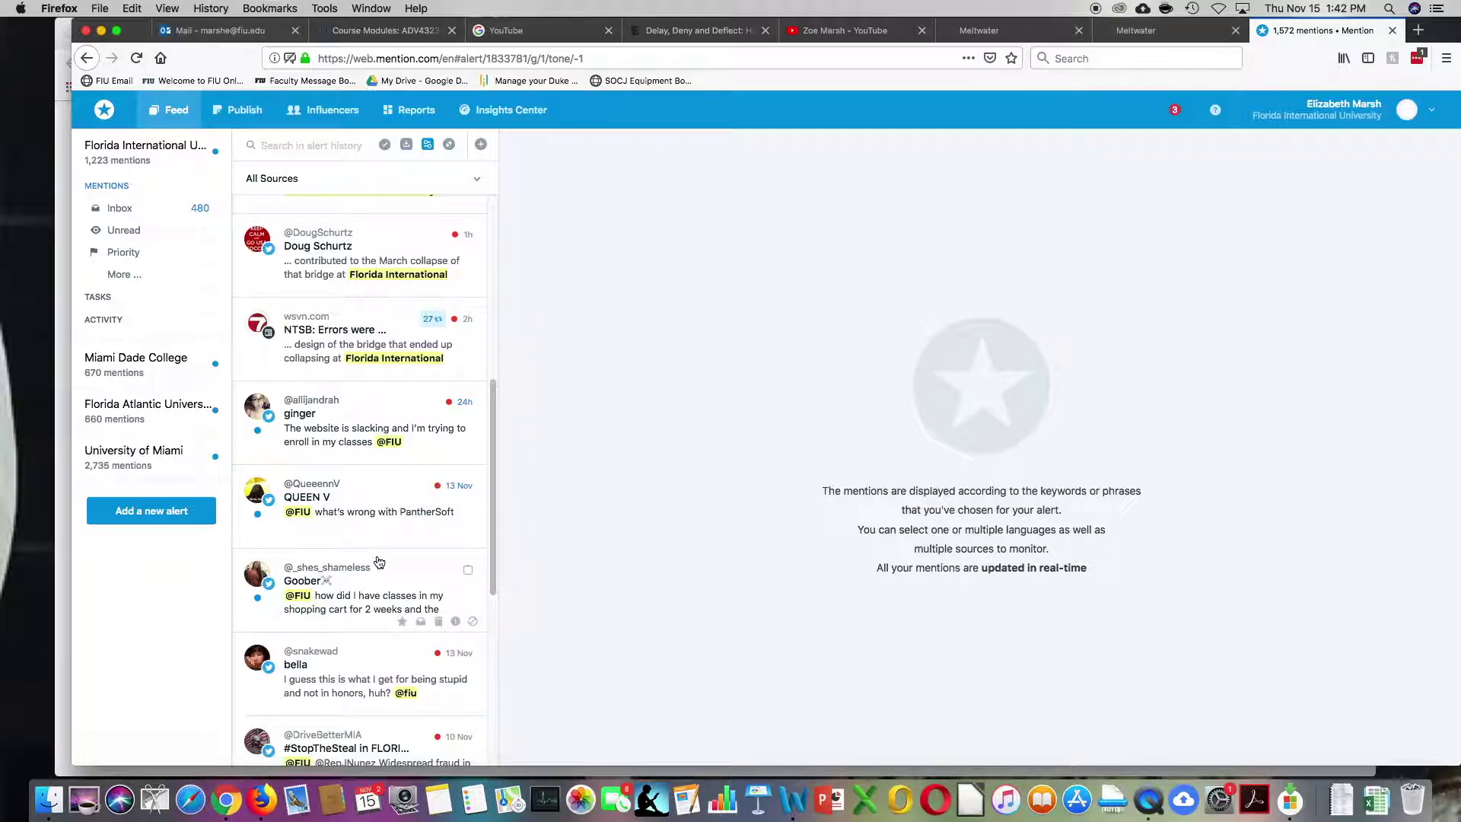
pyautogui.scroll(-1, 376, 559)
pyautogui.scroll(-3, 371, 574)
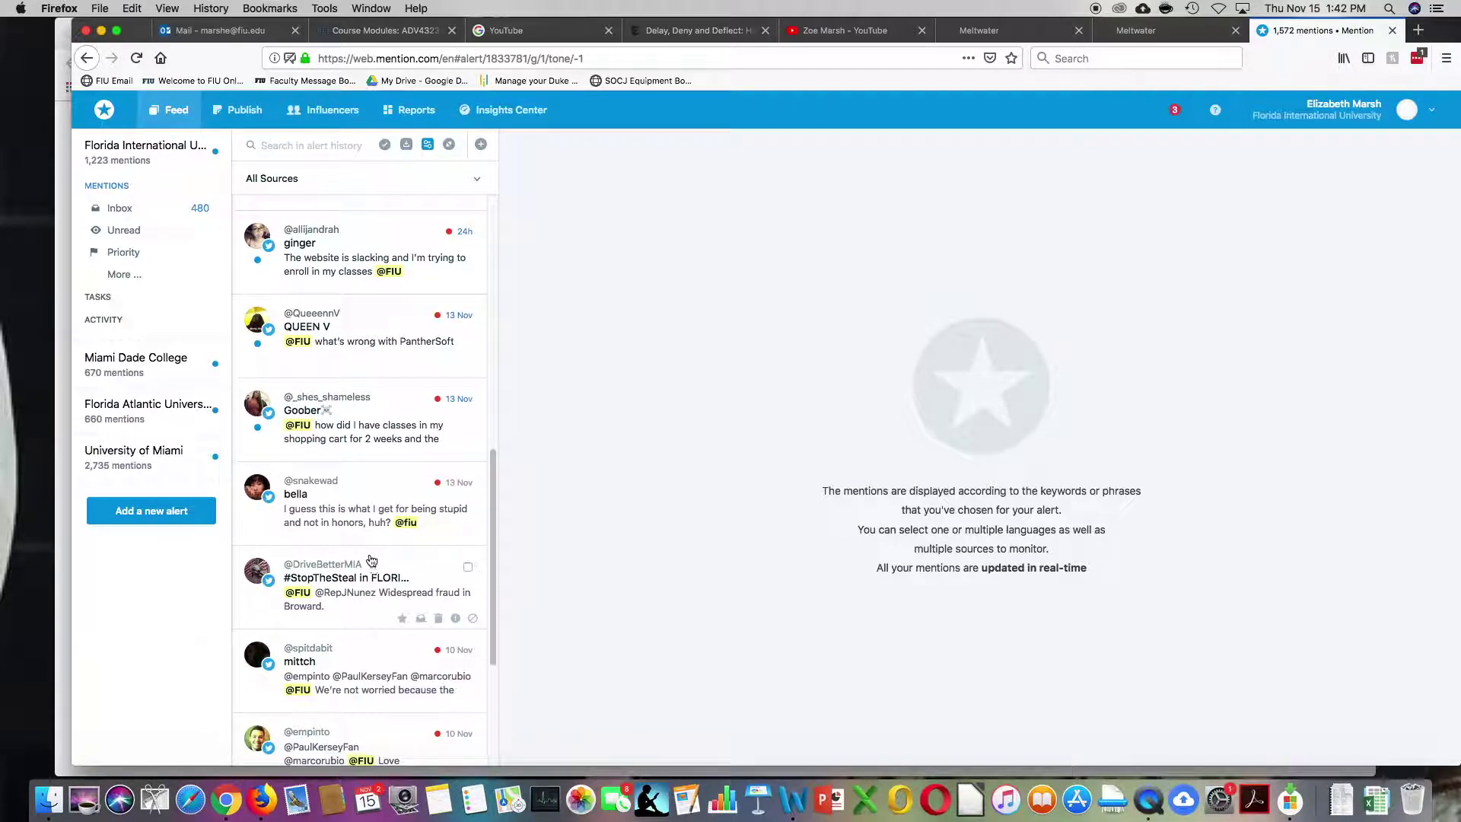
pyautogui.scroll(-2, 375, 558)
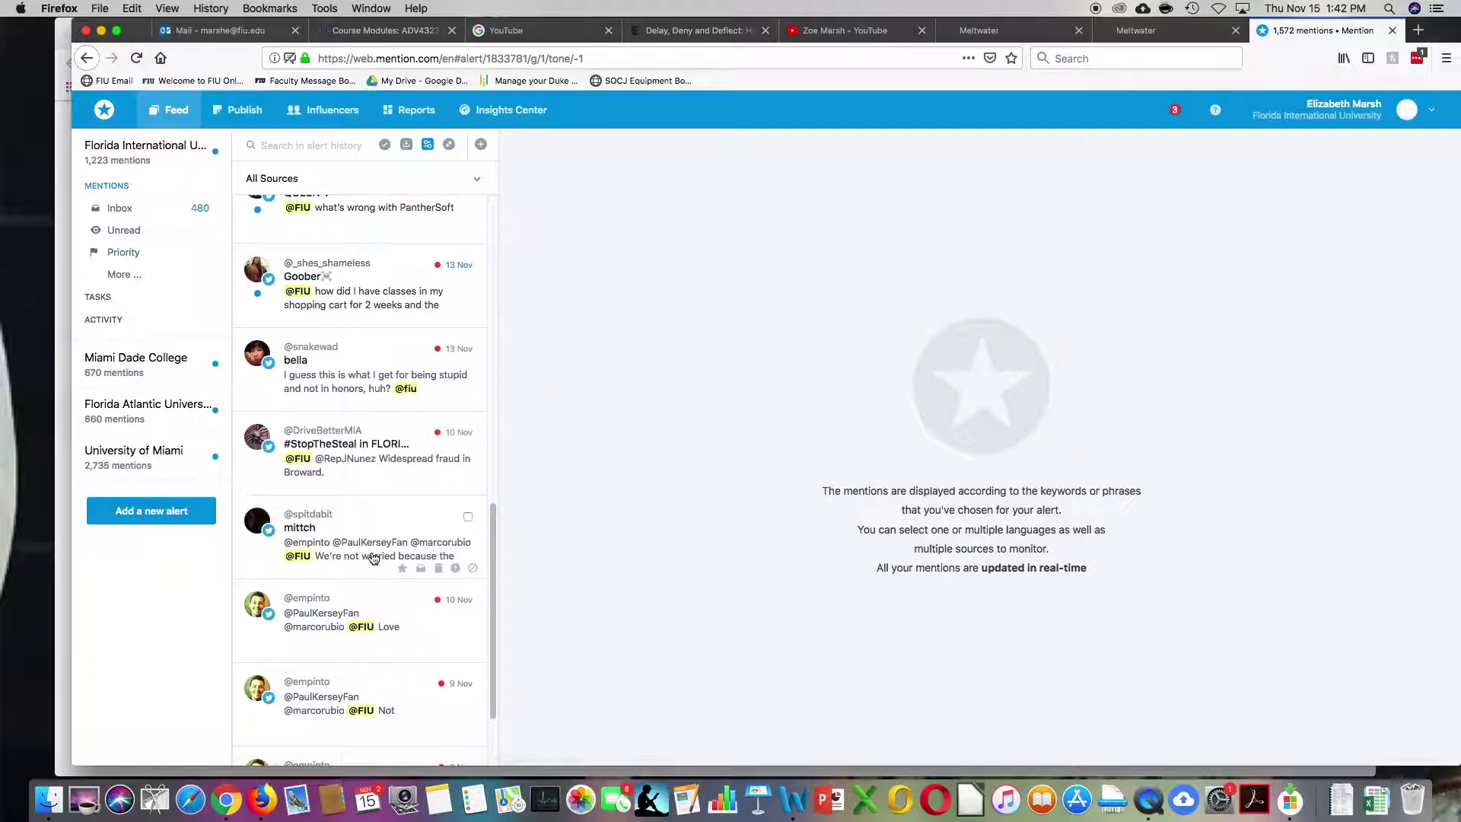
pyautogui.scroll(12, 374, 559)
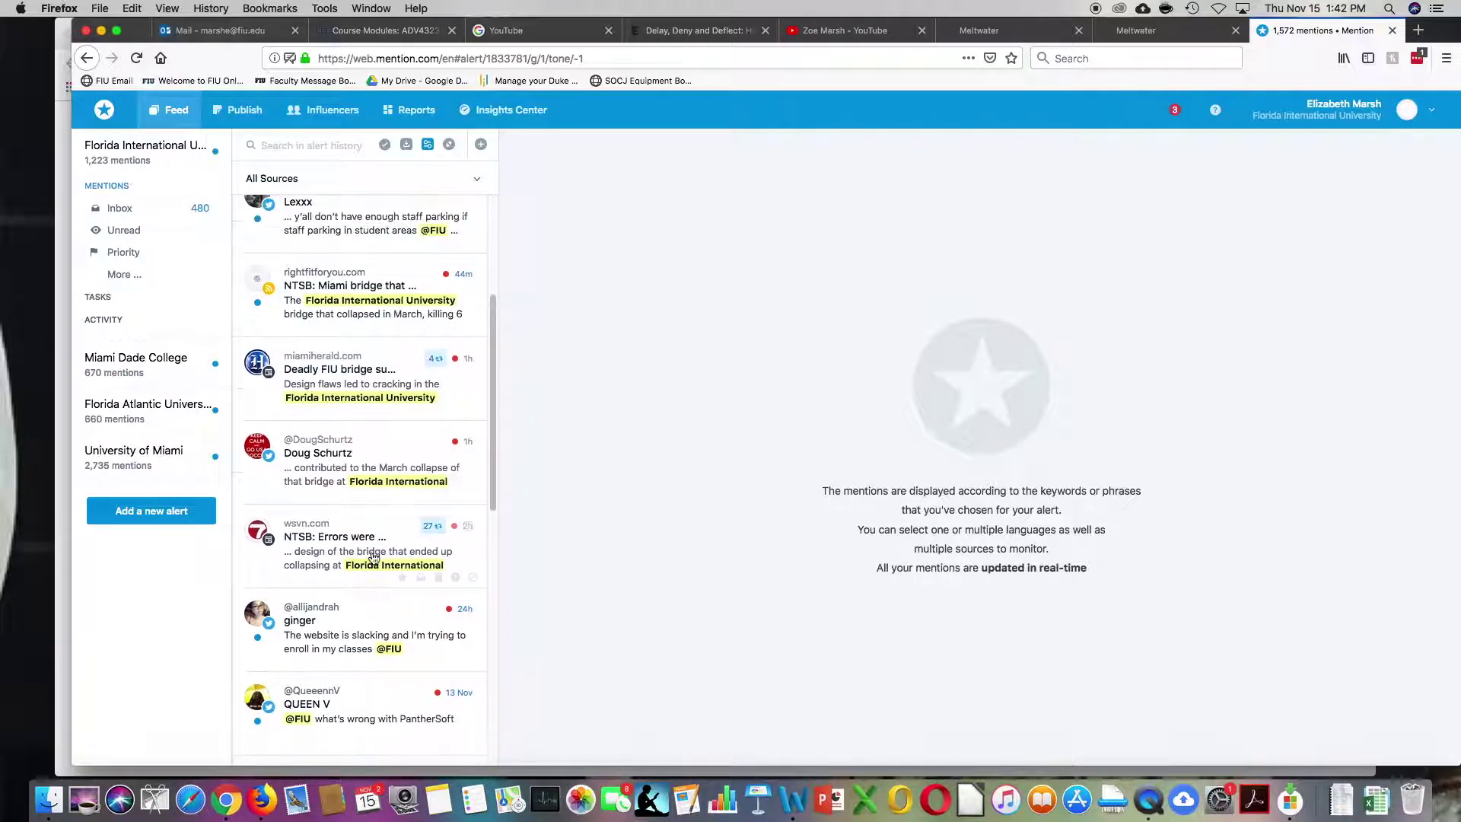
pyautogui.scroll(1, 369, 562)
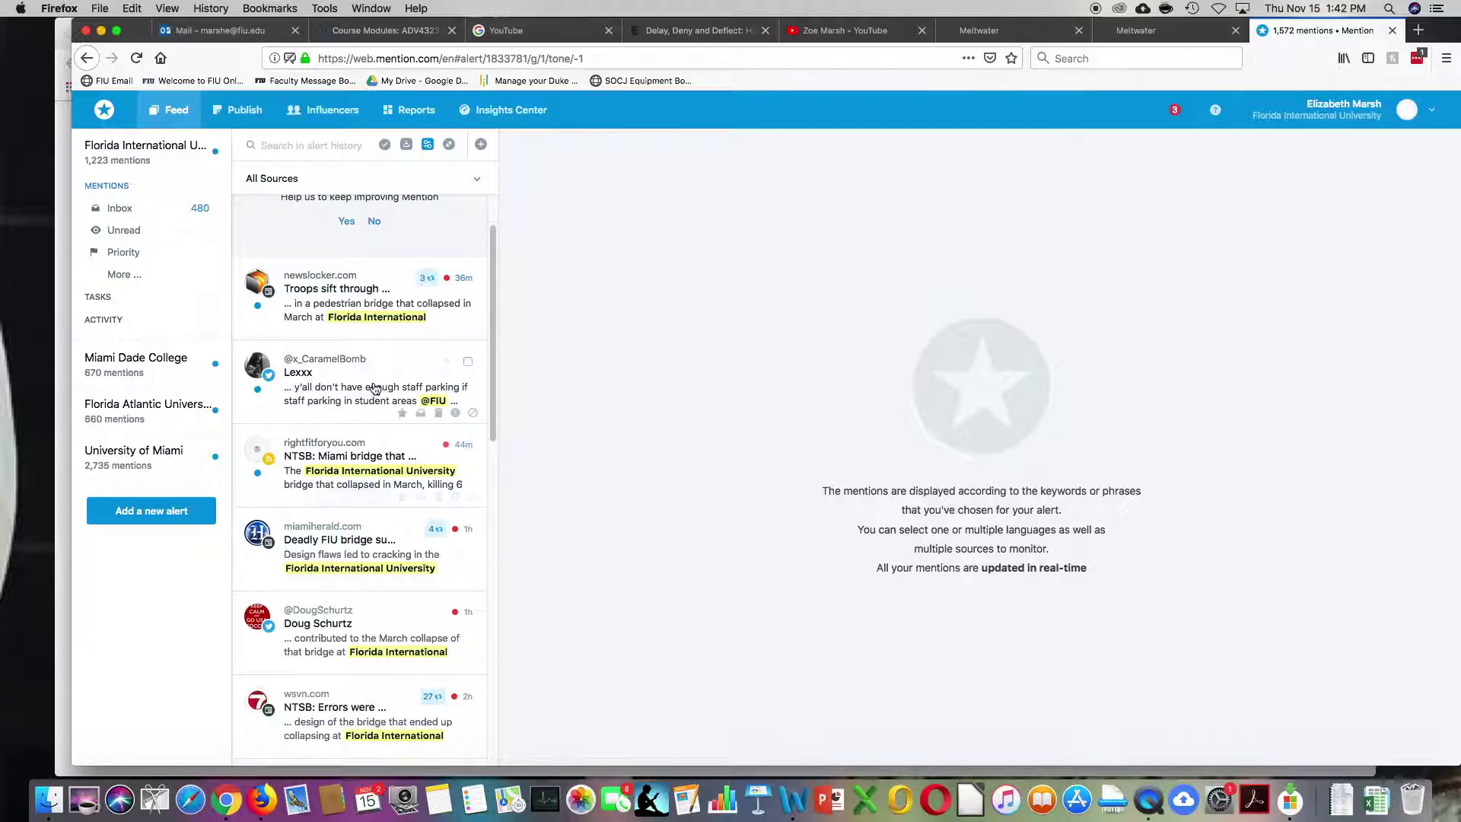
pyautogui.click(428, 152)
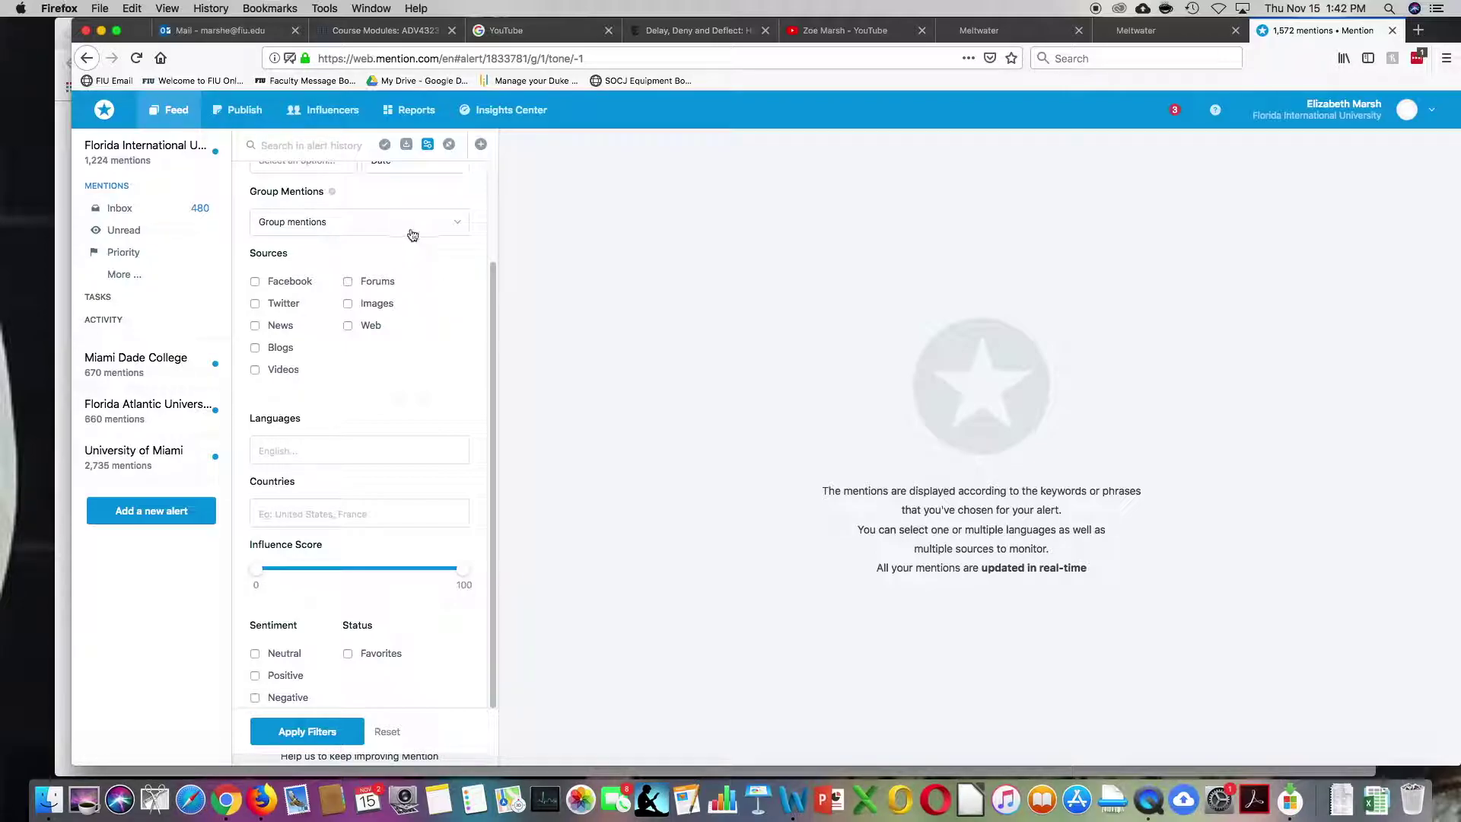
# Step: Open the test 1 report and scroll through its volume and sentiment charts
pyautogui.click(420, 115)
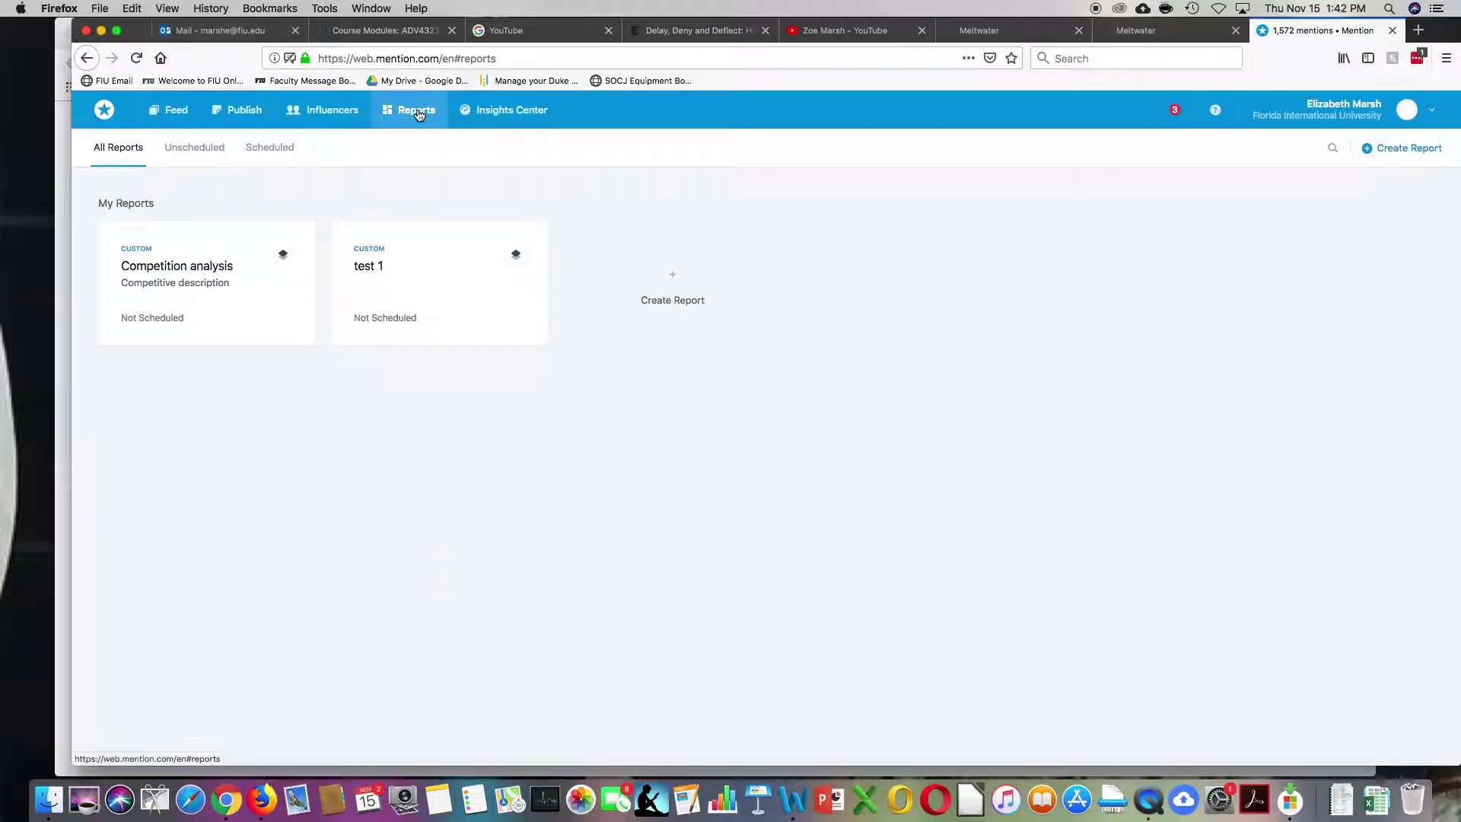
pyautogui.click(397, 301)
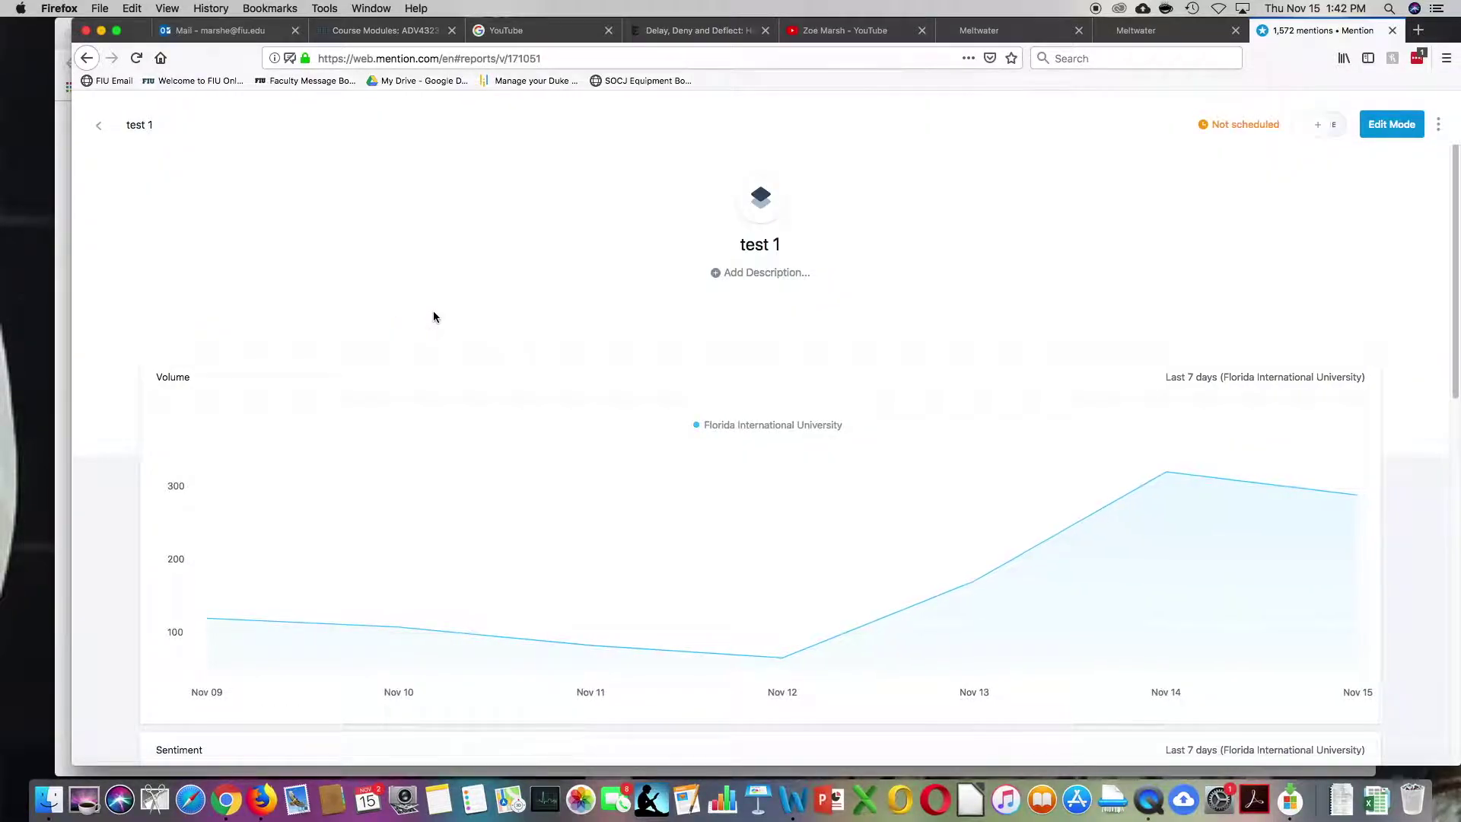
pyautogui.scroll(-6, 1107, 468)
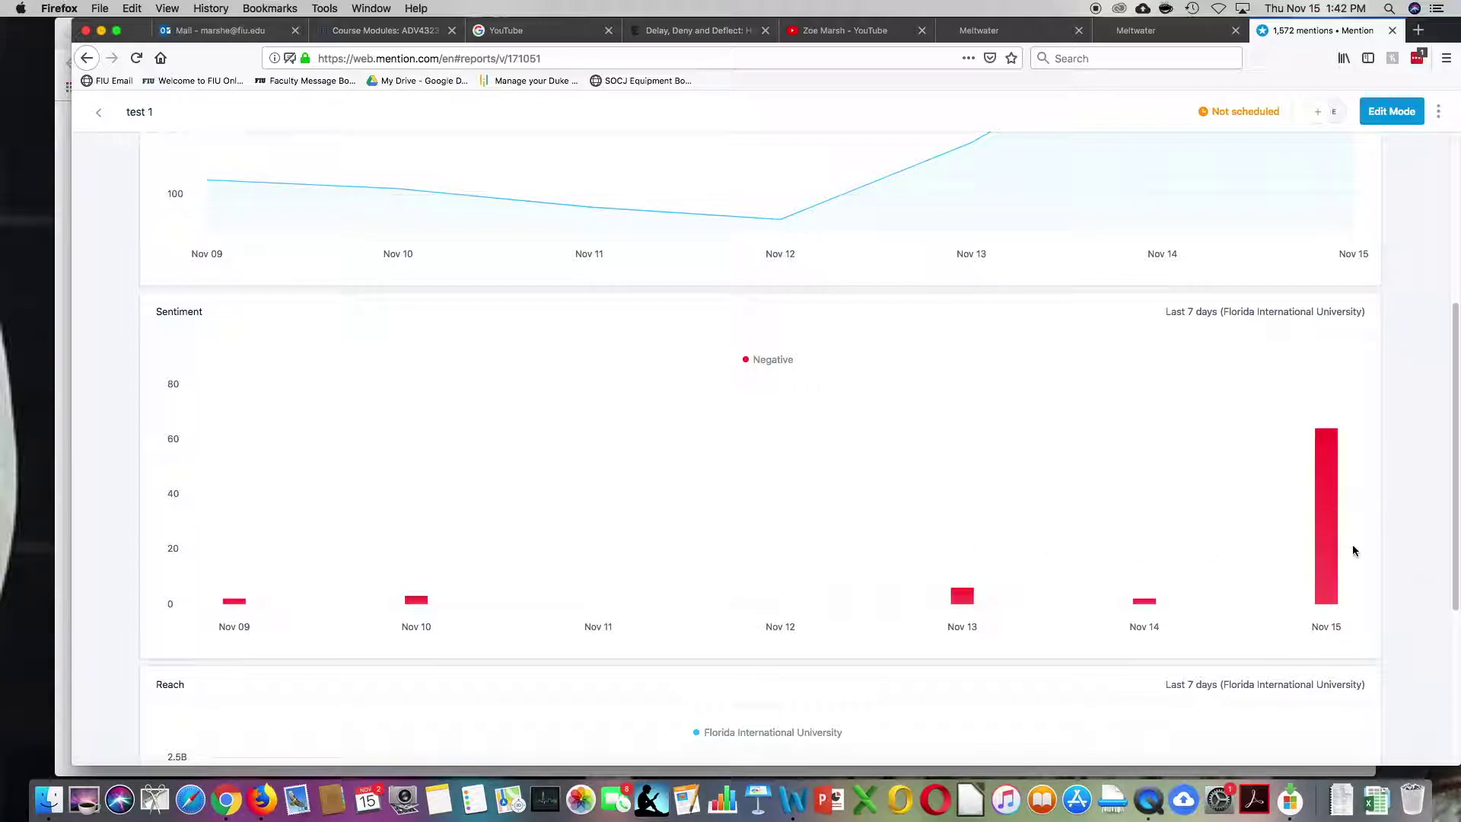
pyautogui.scroll(-4, 1011, 537)
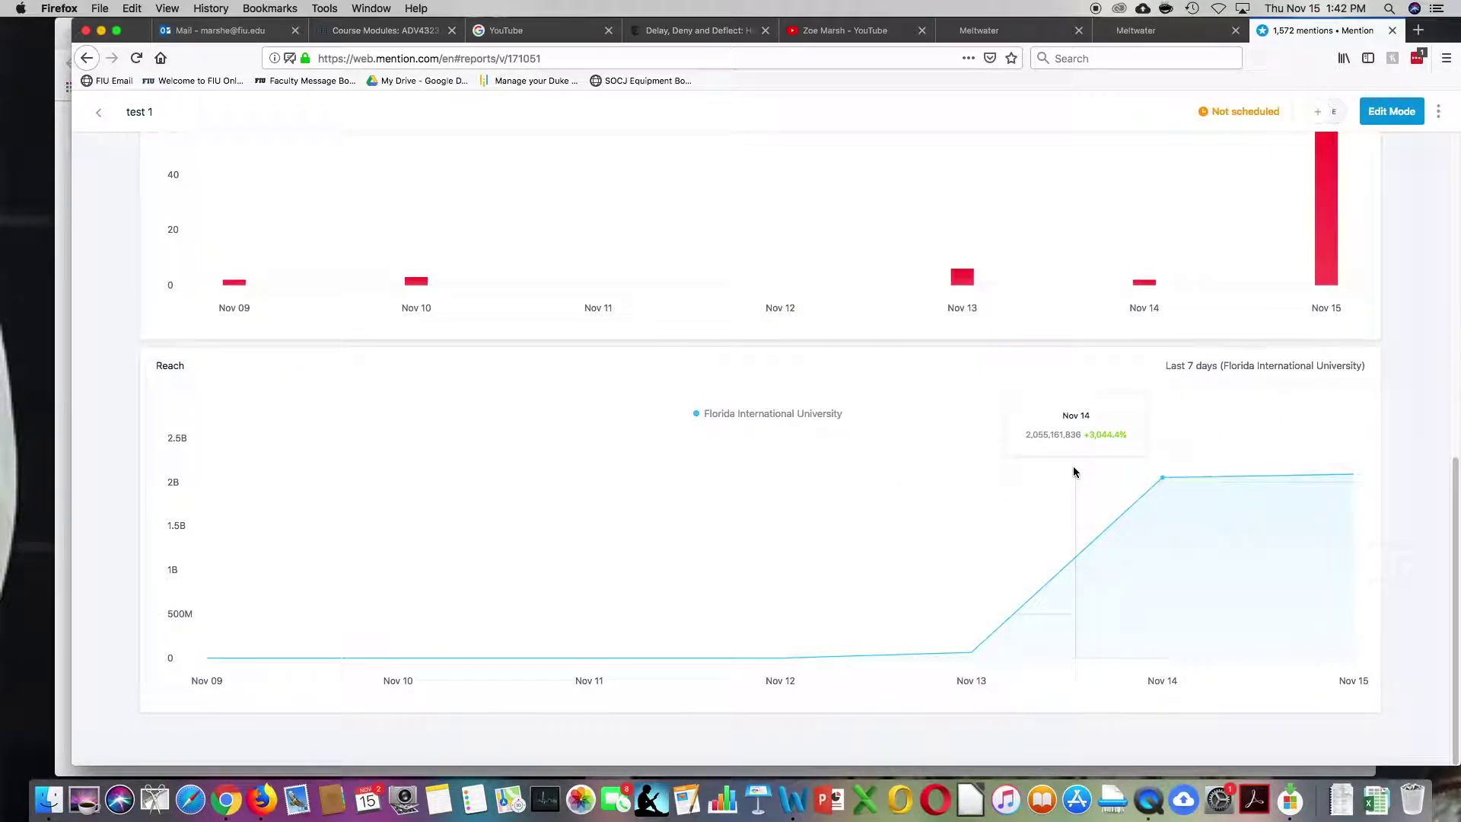
pyautogui.scroll(5, 1073, 470)
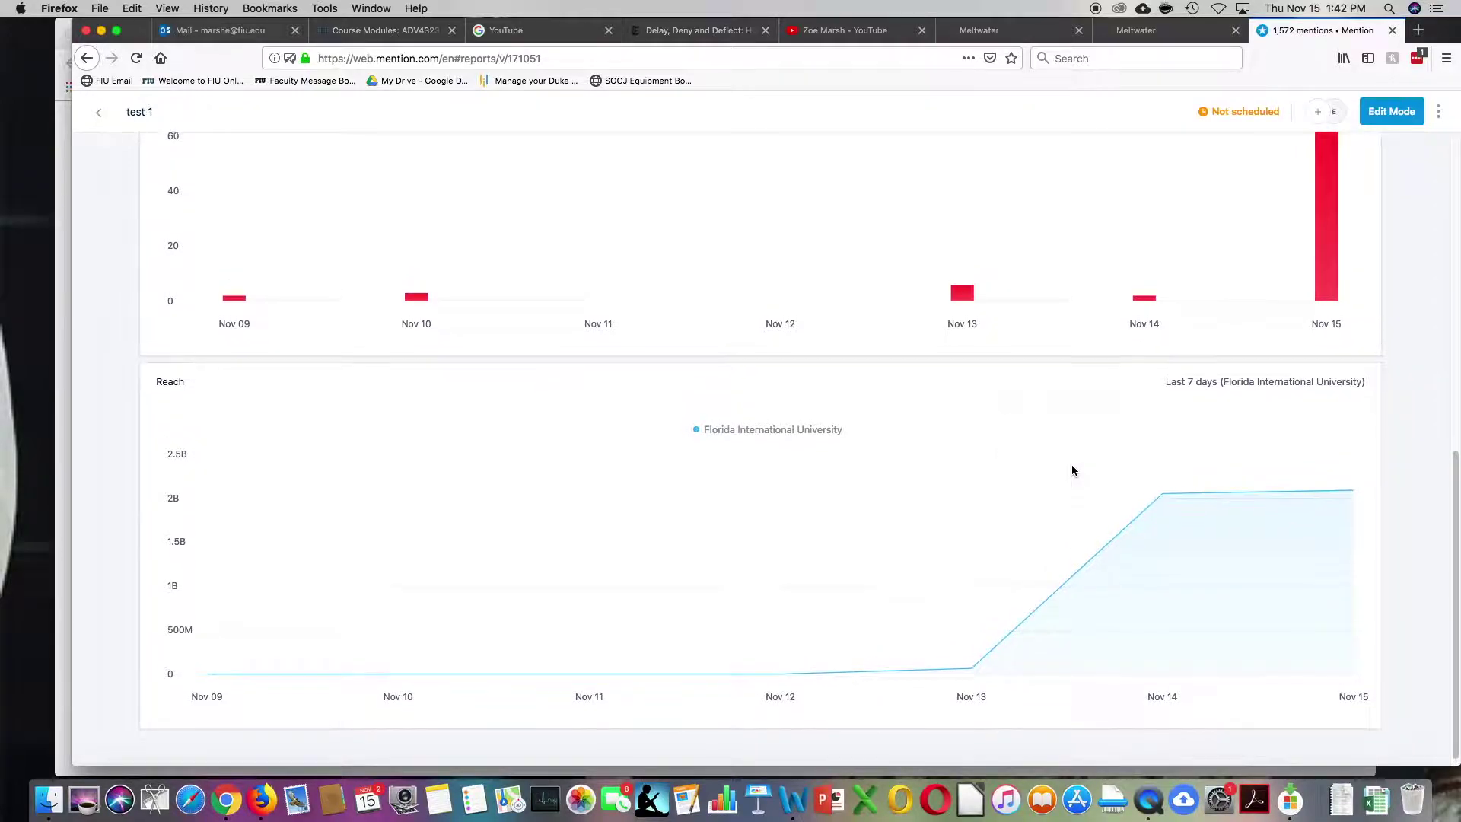
pyautogui.scroll(2, 1080, 472)
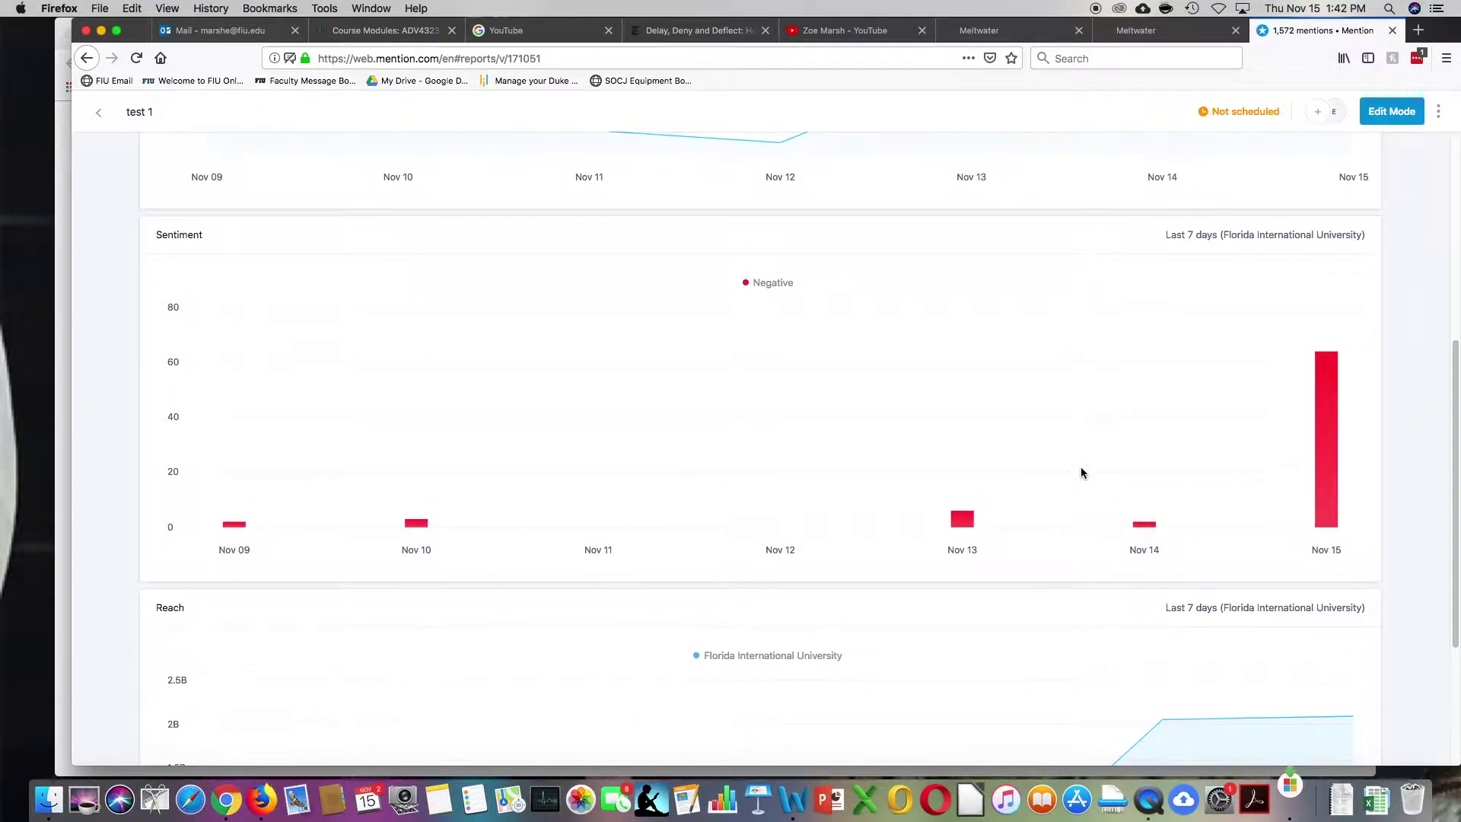
# Step: Look over the remaining test 1 charts, then go back and open the Competition analysis report
pyautogui.moveTo(1324, 390)
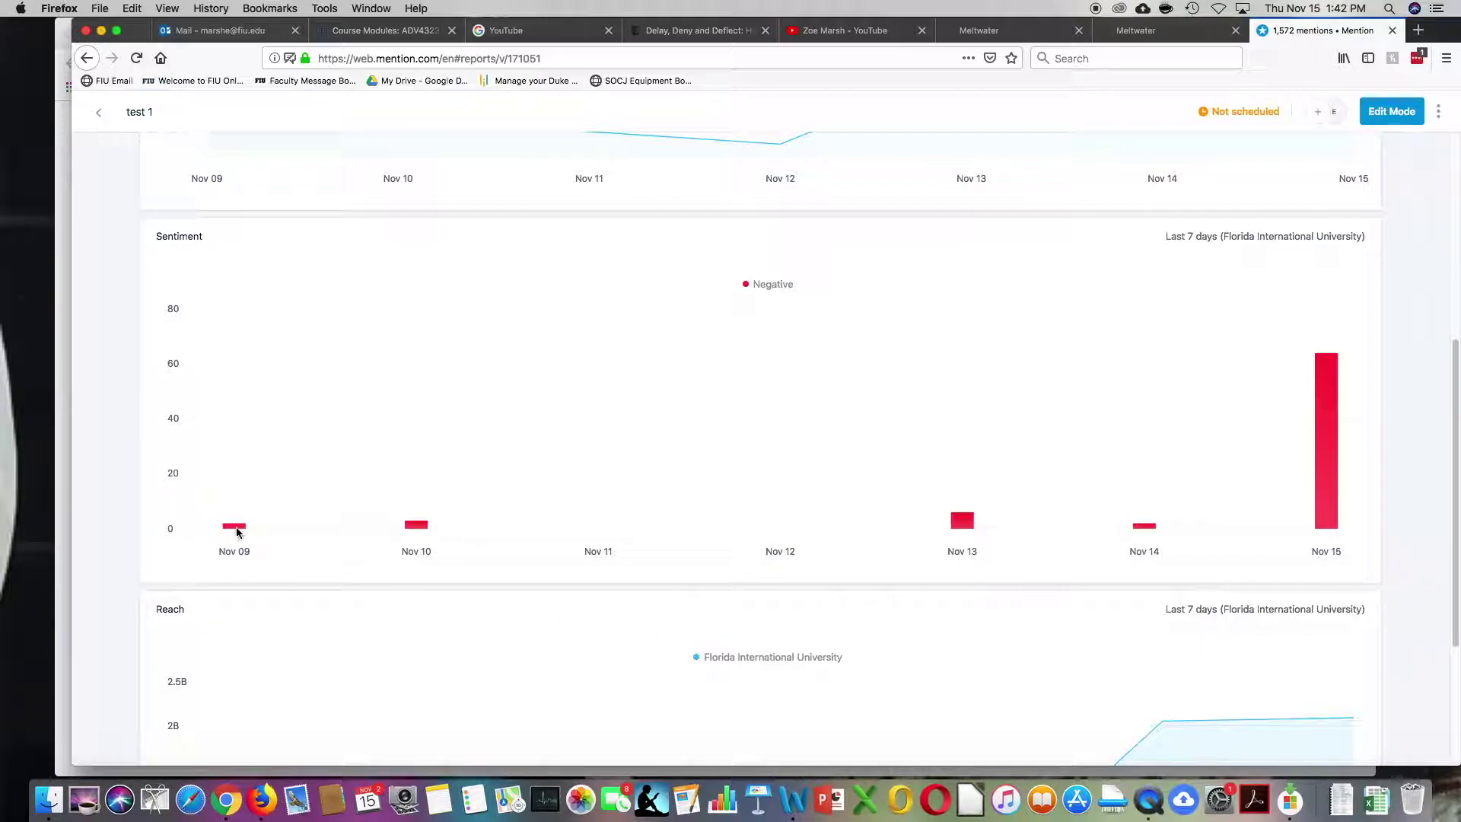
pyautogui.moveTo(237, 529)
pyautogui.scroll(-1, 1094, 388)
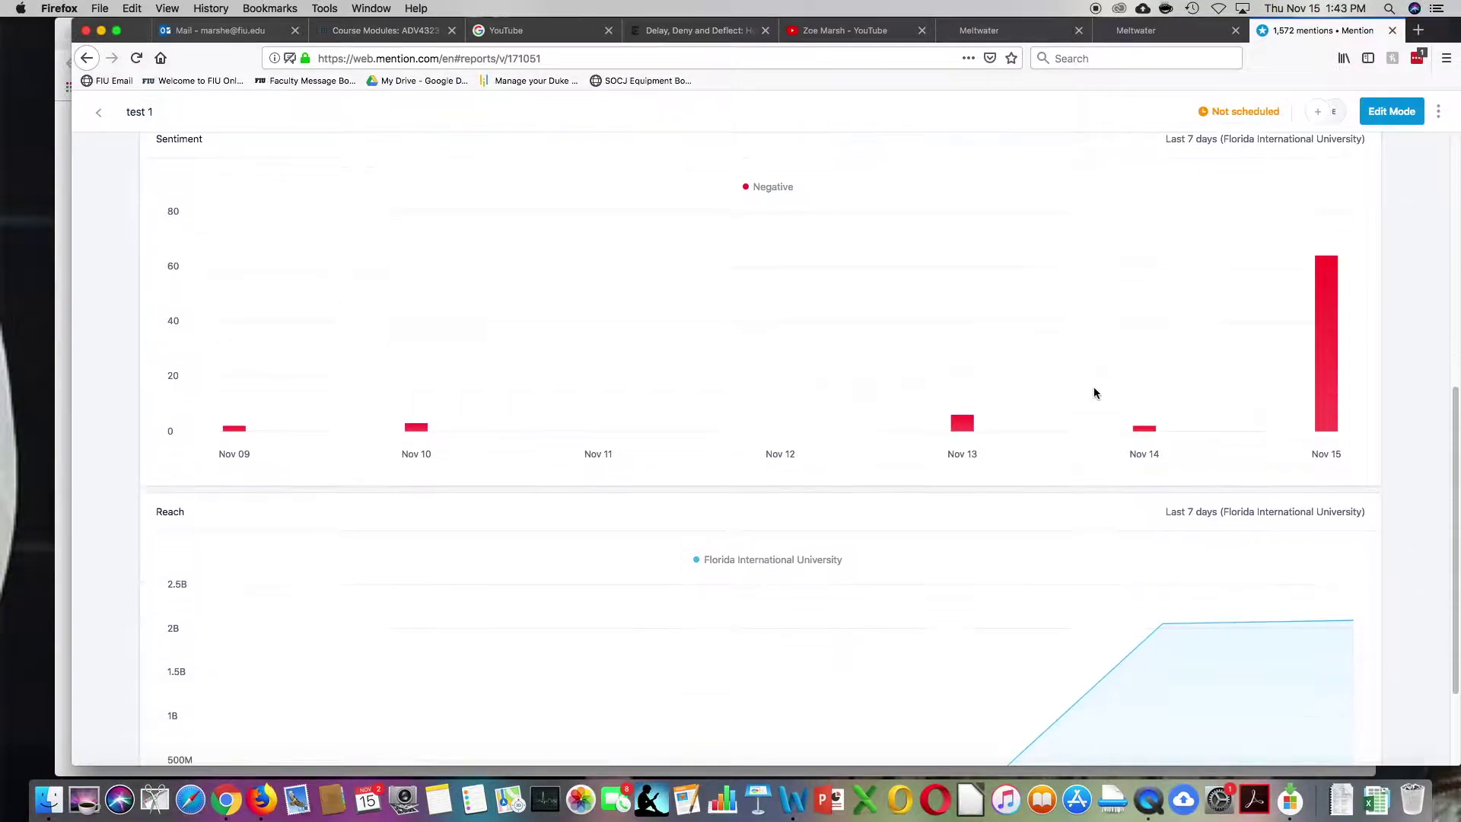
pyautogui.scroll(5, 1094, 386)
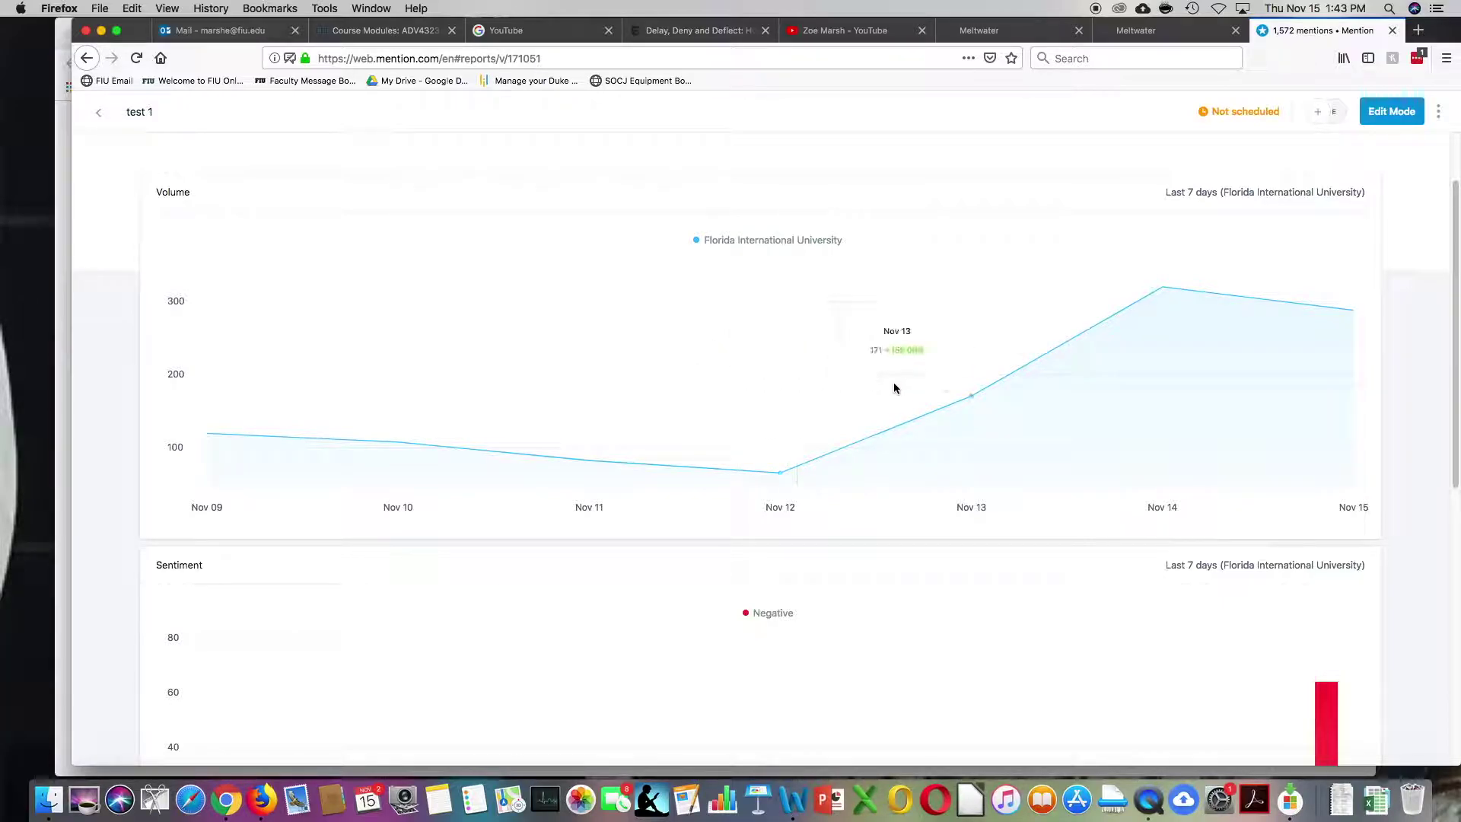
pyautogui.scroll(-3, 854, 369)
pyautogui.scroll(5, 855, 368)
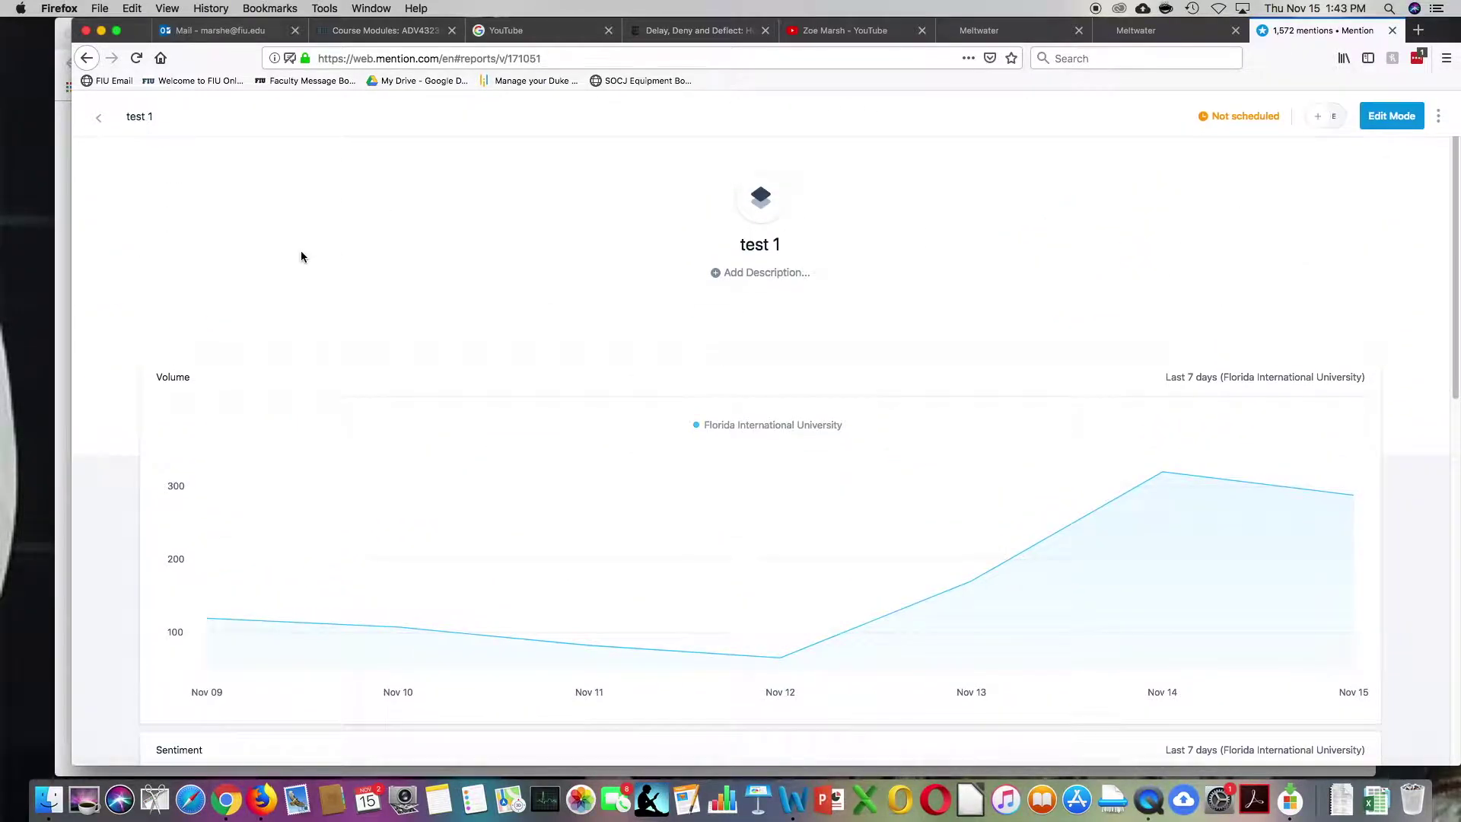
pyautogui.click(99, 128)
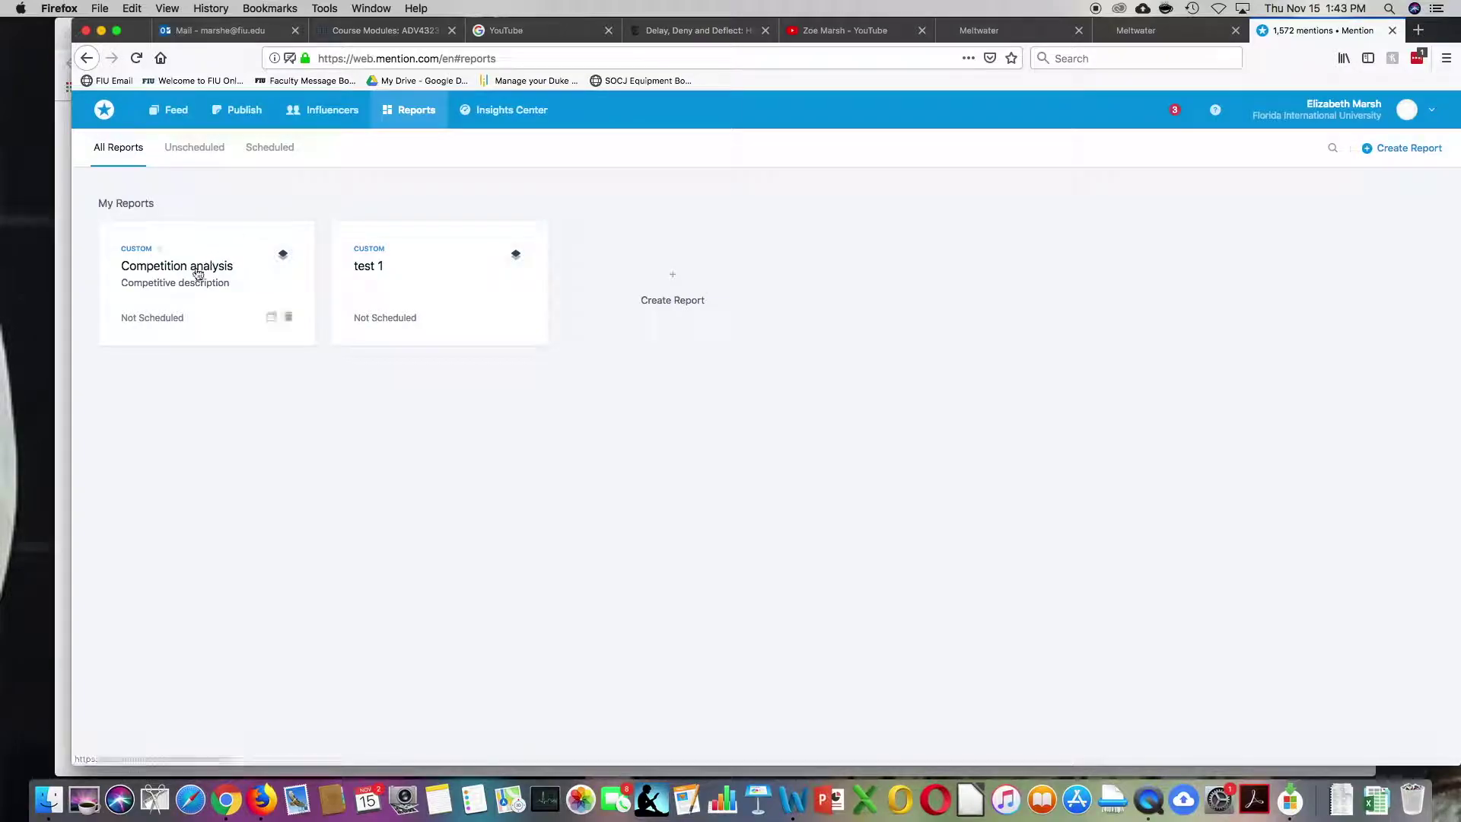
pyautogui.click(197, 268)
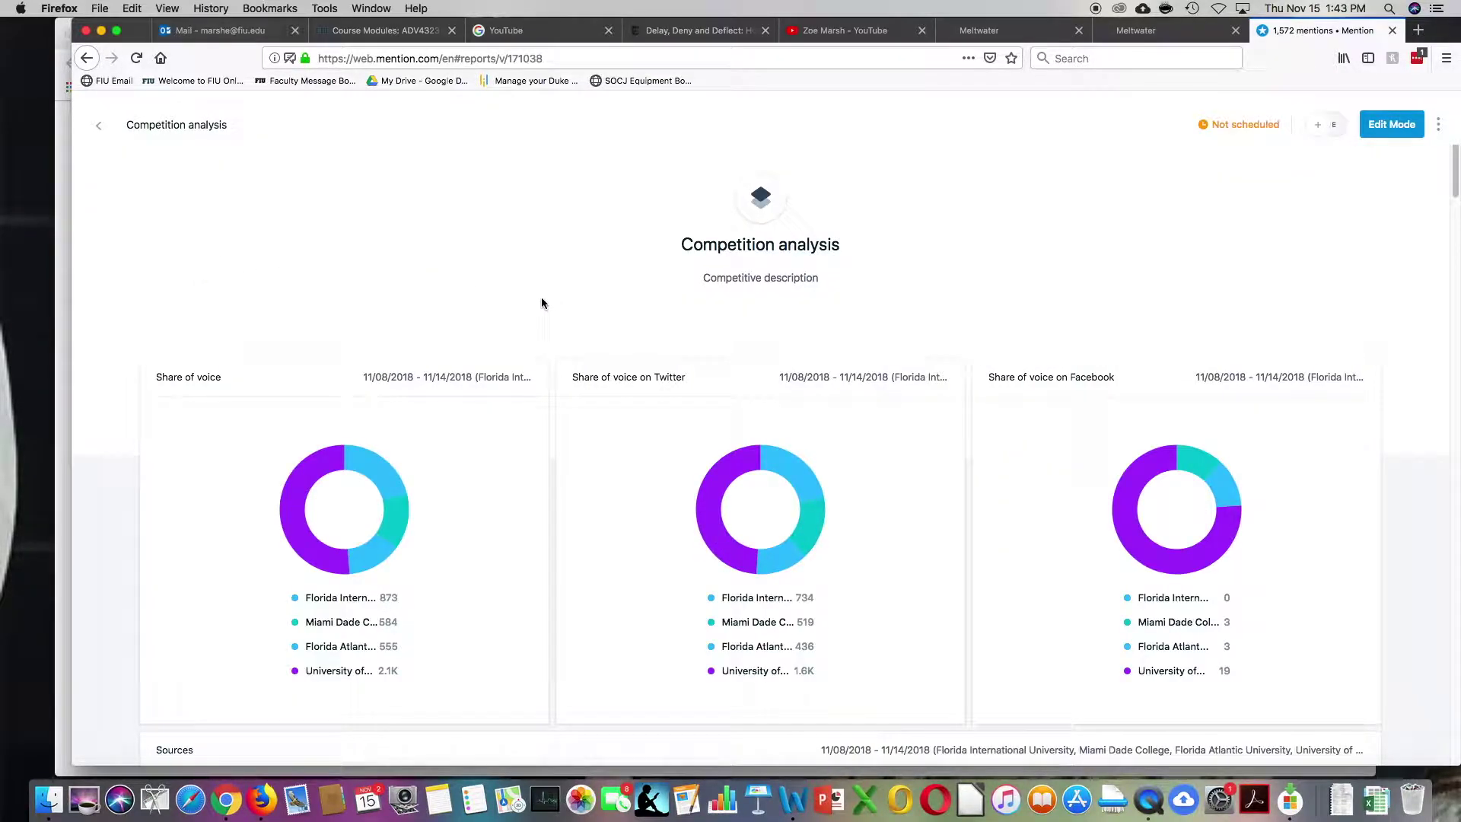
# Step: Scroll down the Competition analysis report to view its share-of-voice donuts and Sources charts
pyautogui.scroll(-3, 896, 345)
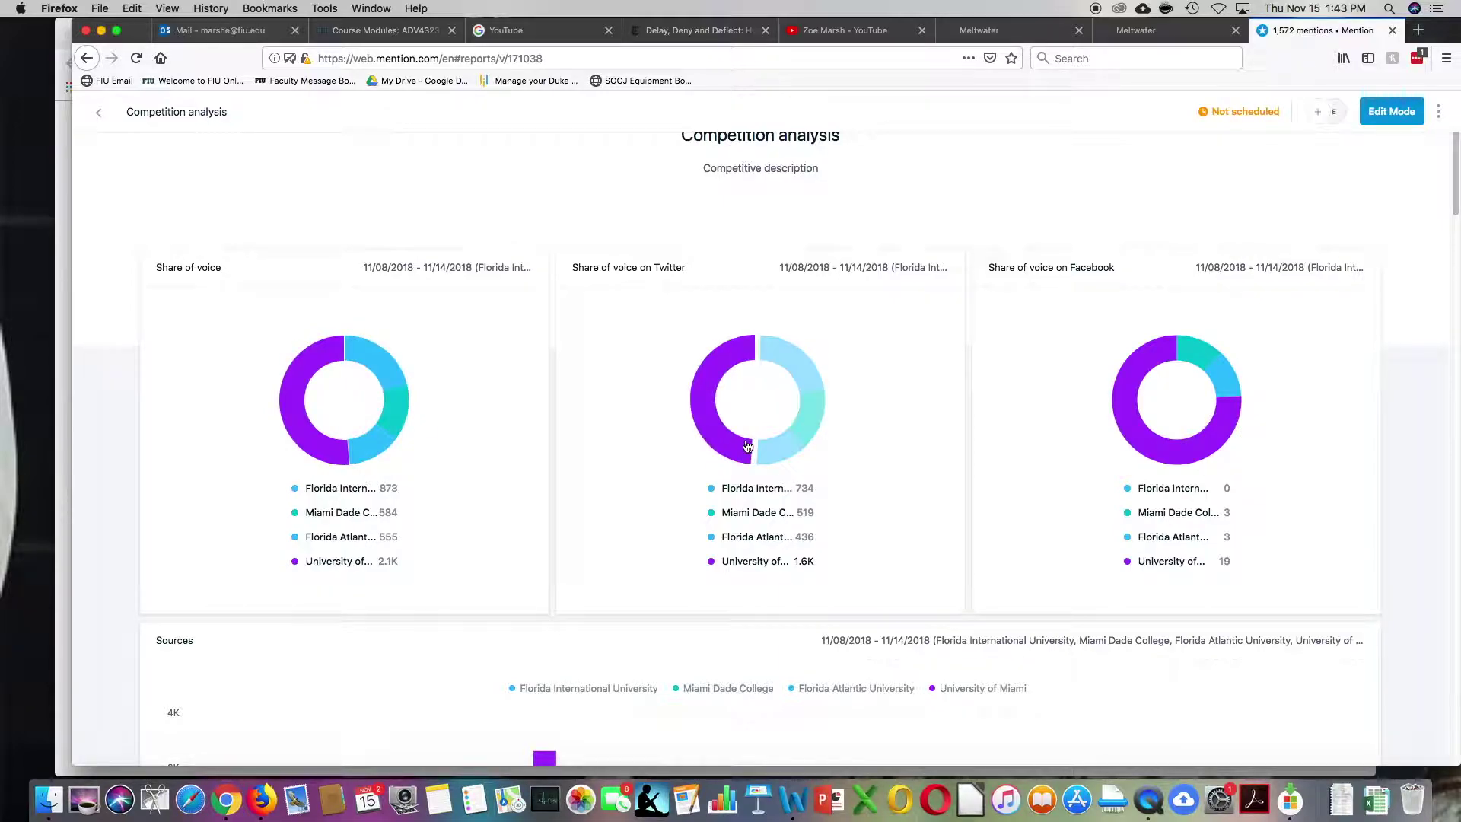
# Step: Set every module in the Competition analysis report to the Today time period
pyautogui.click(1380, 120)
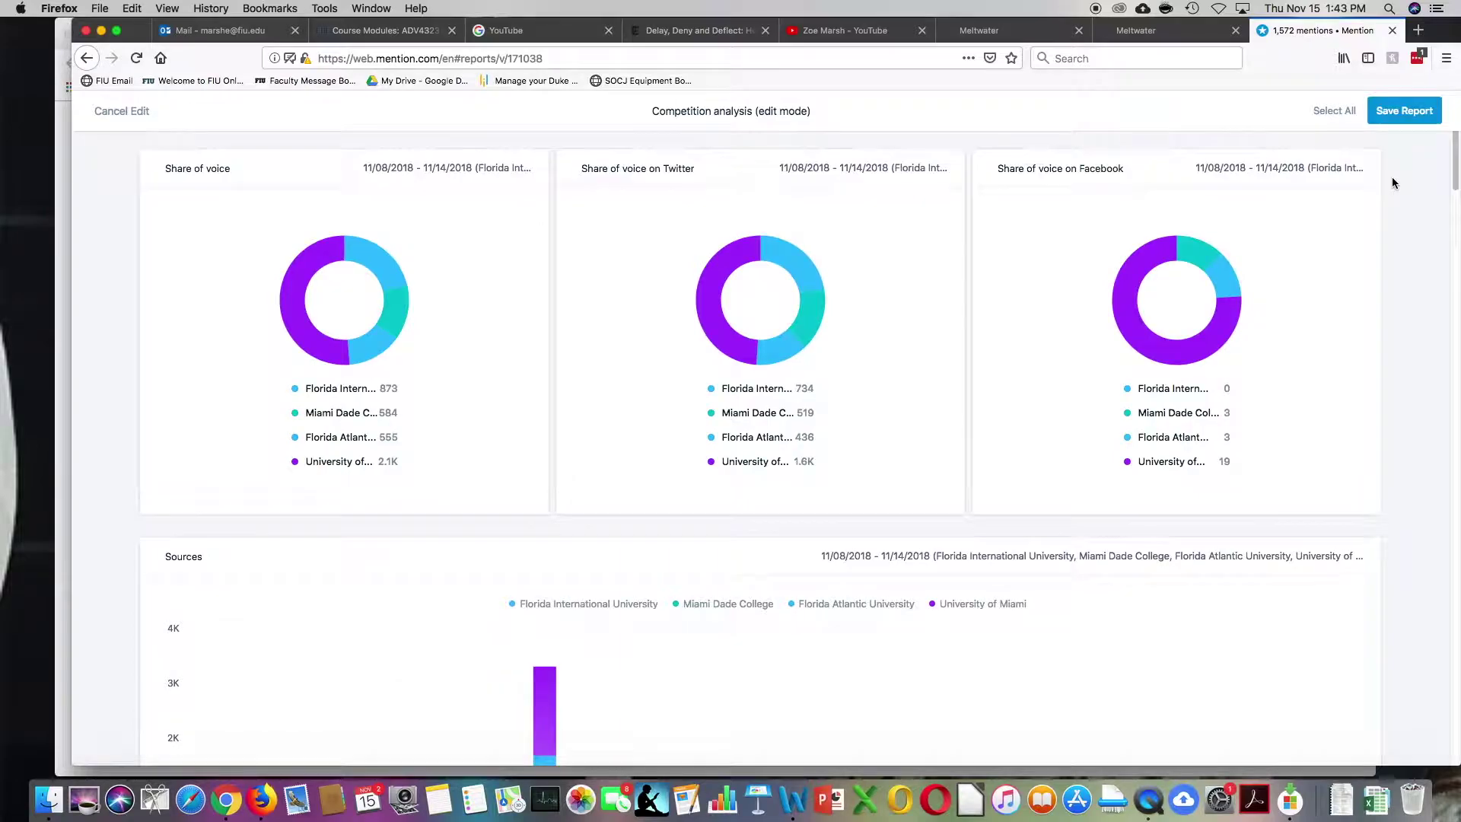
pyautogui.click(1336, 111)
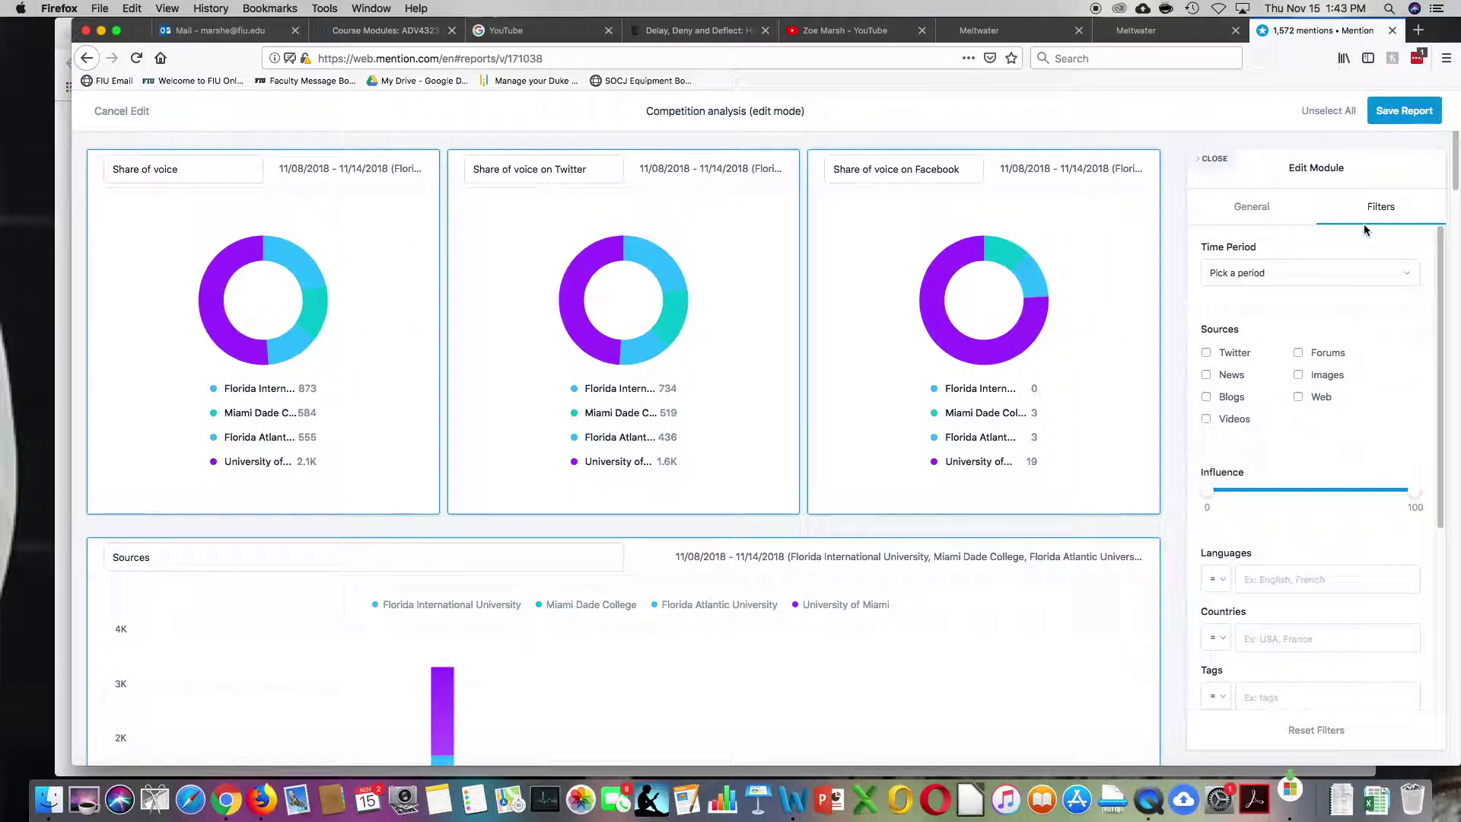
pyautogui.click(1316, 279)
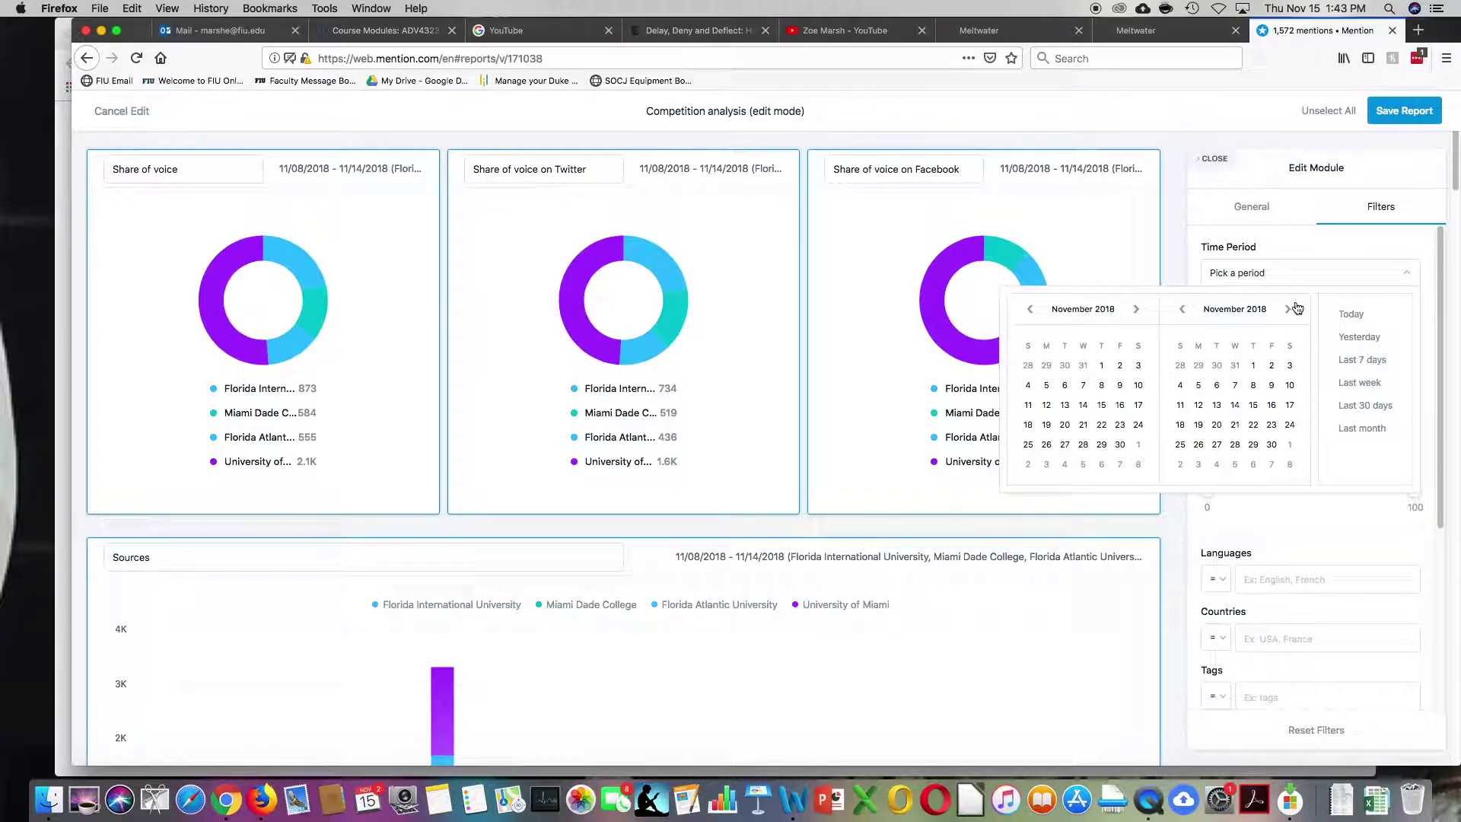
pyautogui.click(1368, 361)
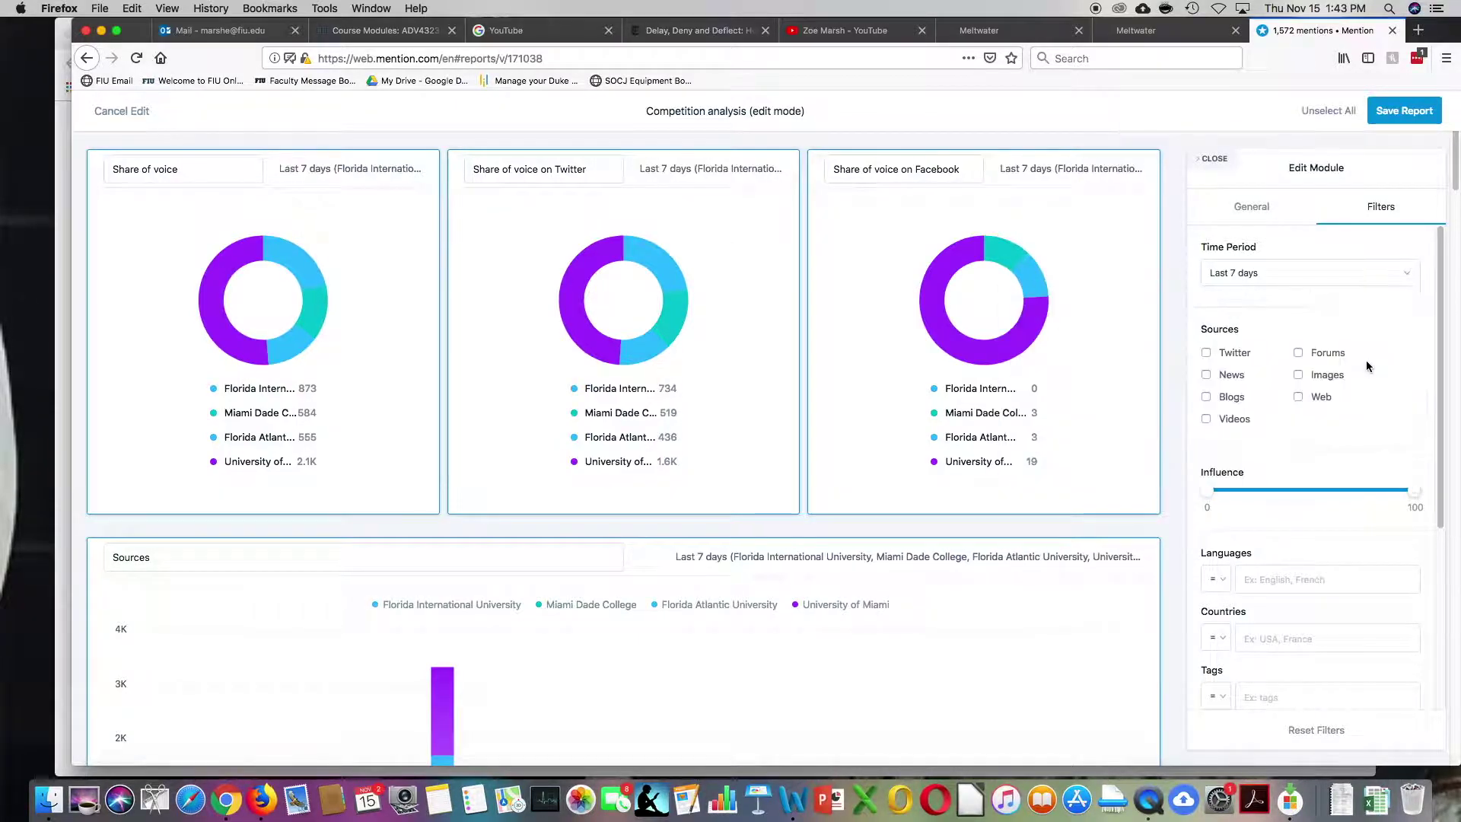
pyautogui.click(1339, 287)
pyautogui.click(1354, 312)
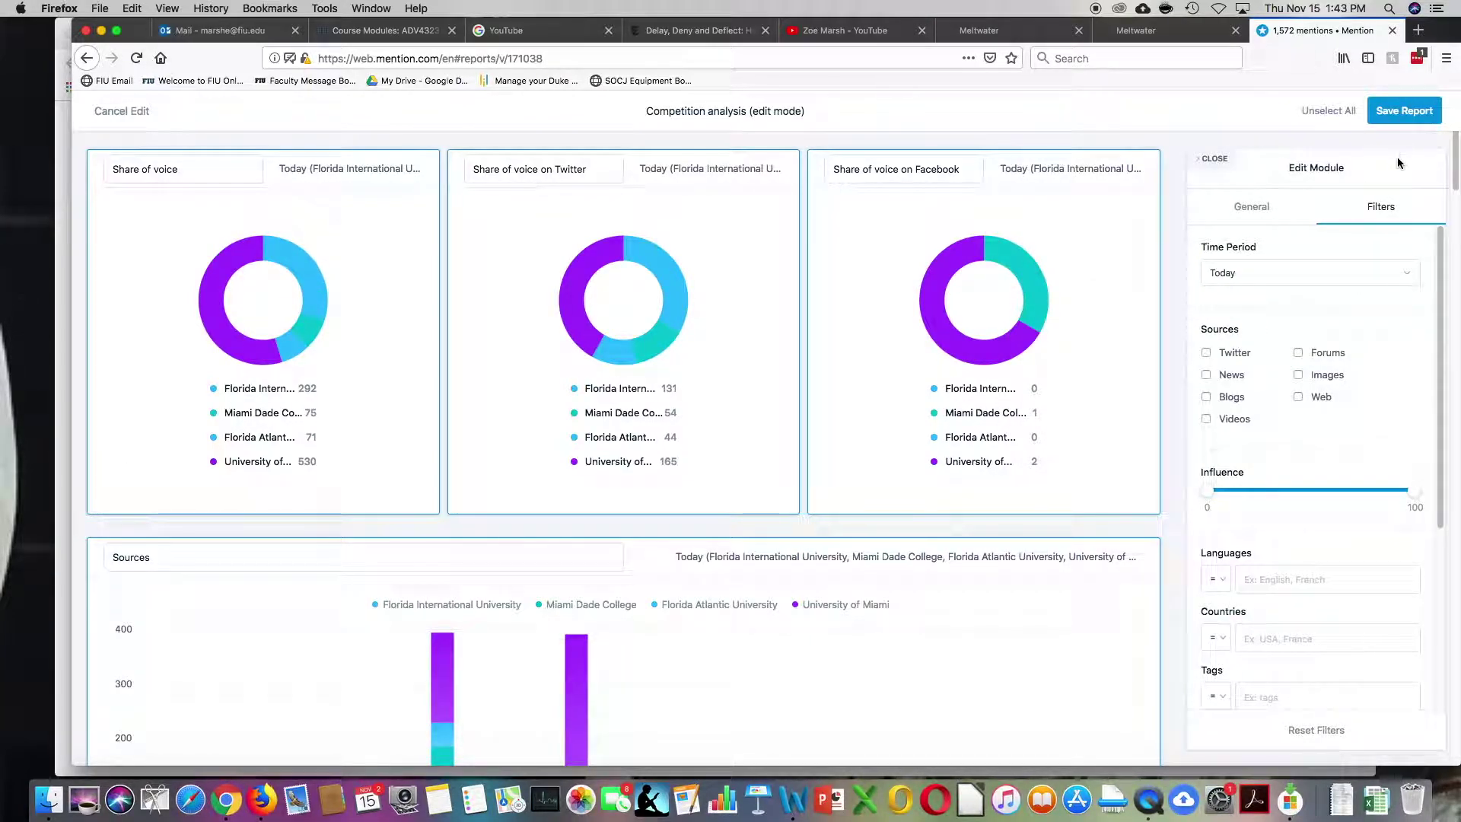
pyautogui.click(1401, 118)
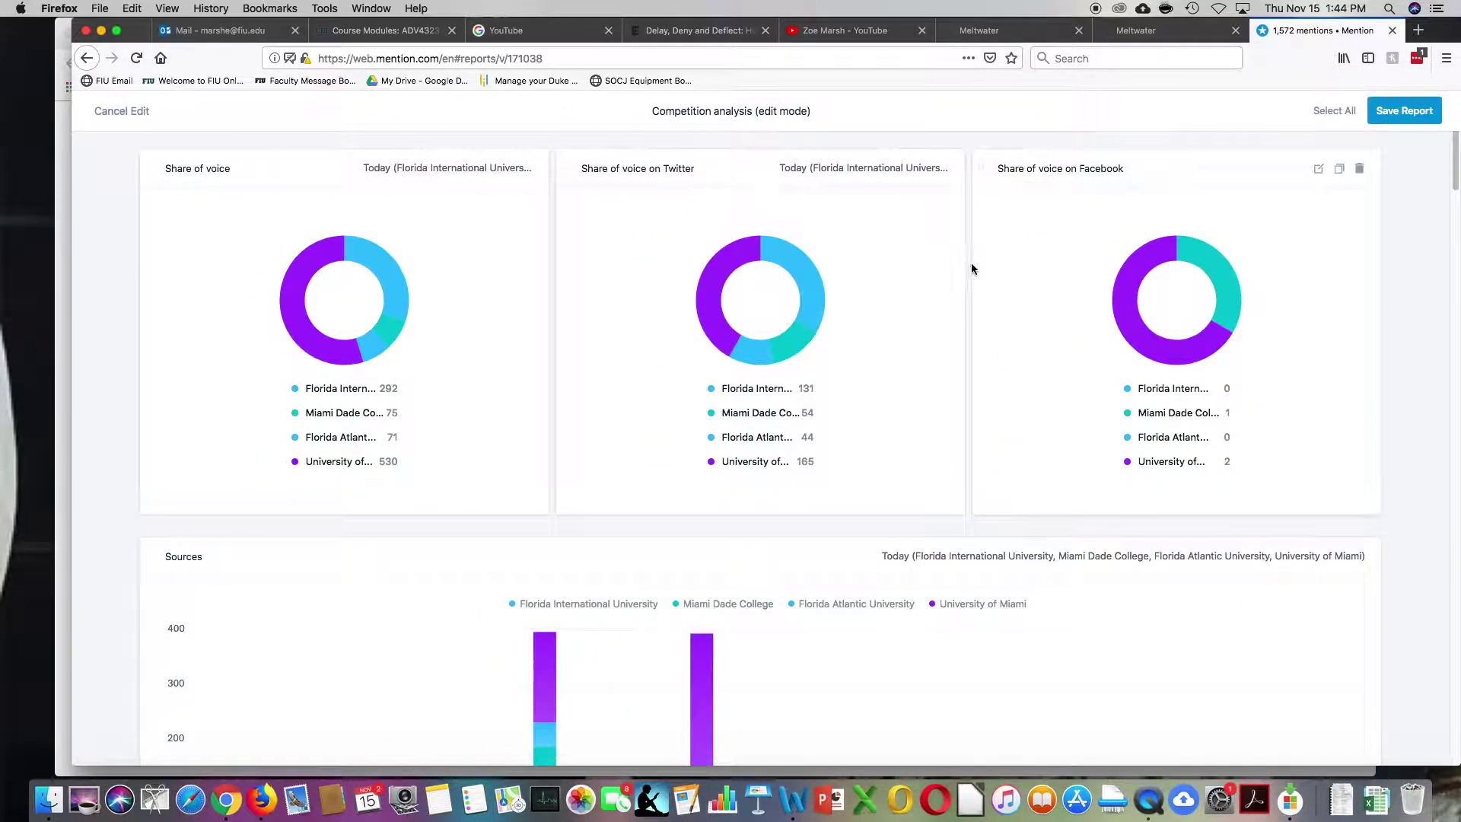
# Step: Scroll through Today's Share of voice donut charts down to the Sources chart
pyautogui.scroll(-1, 495, 518)
pyautogui.scroll(-2, 506, 502)
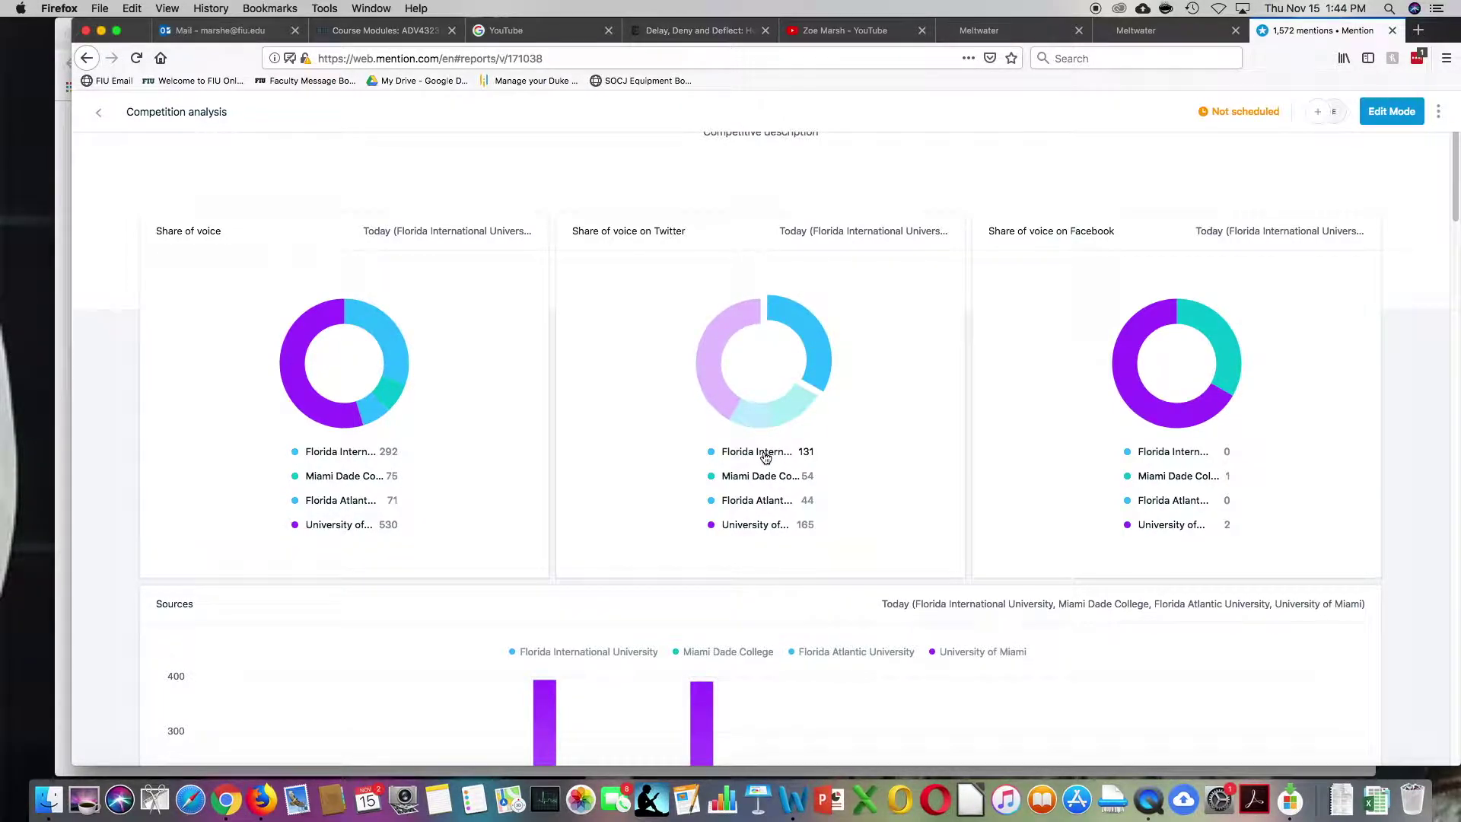
pyautogui.scroll(-2, 870, 495)
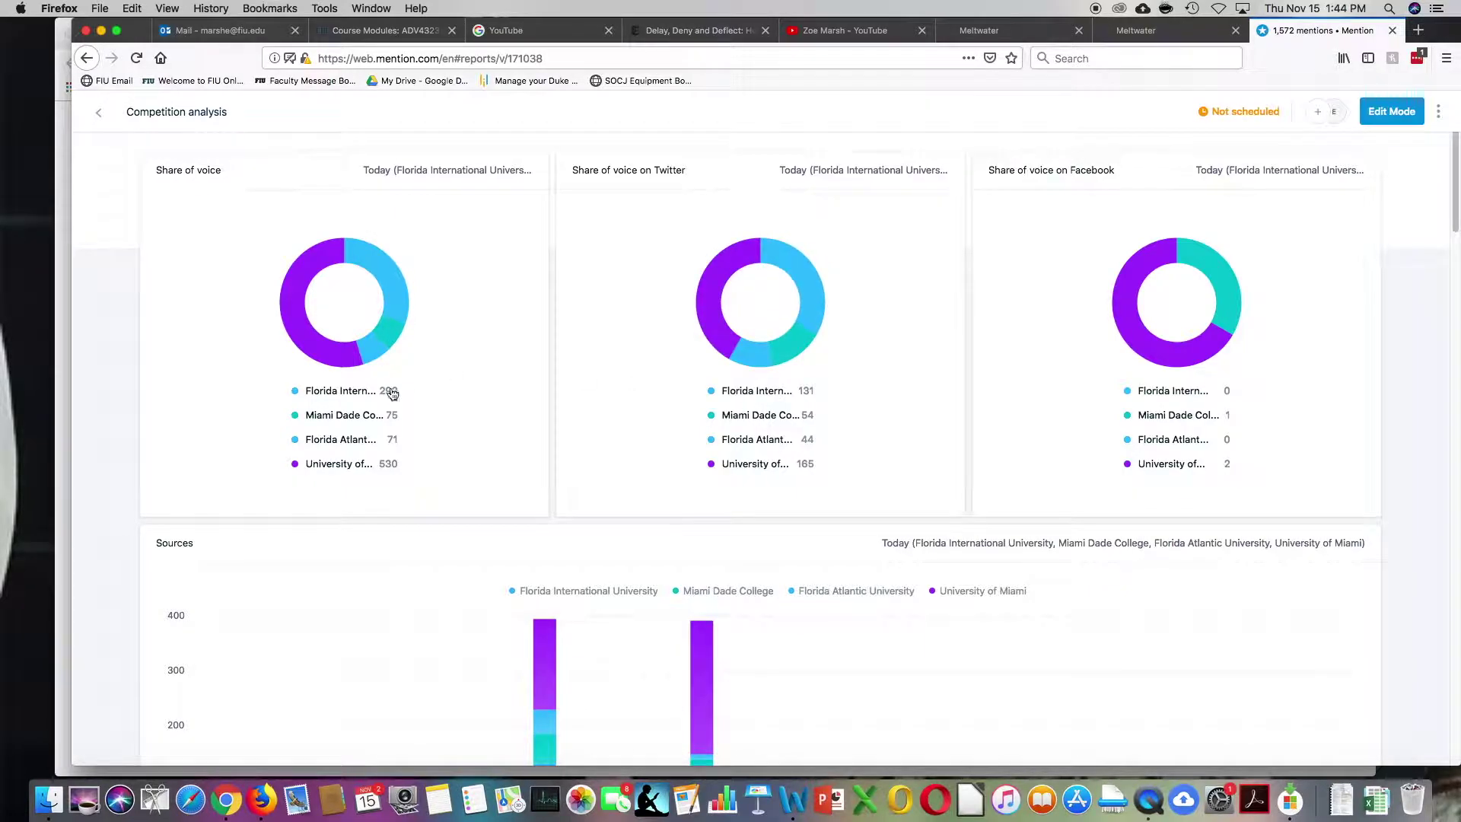
pyautogui.scroll(1, 419, 363)
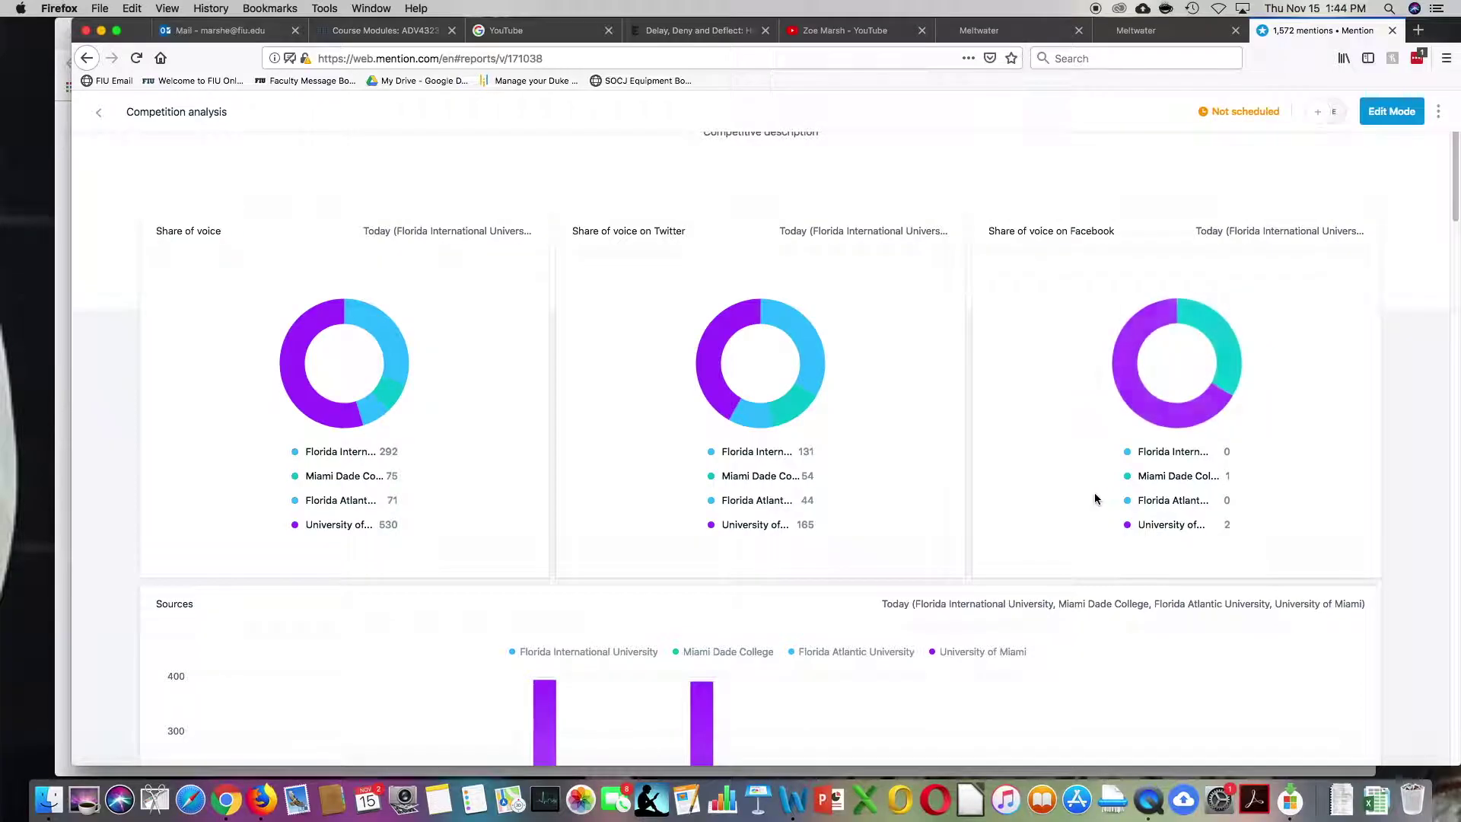
pyautogui.scroll(-5, 1093, 491)
pyautogui.scroll(-4, 1090, 491)
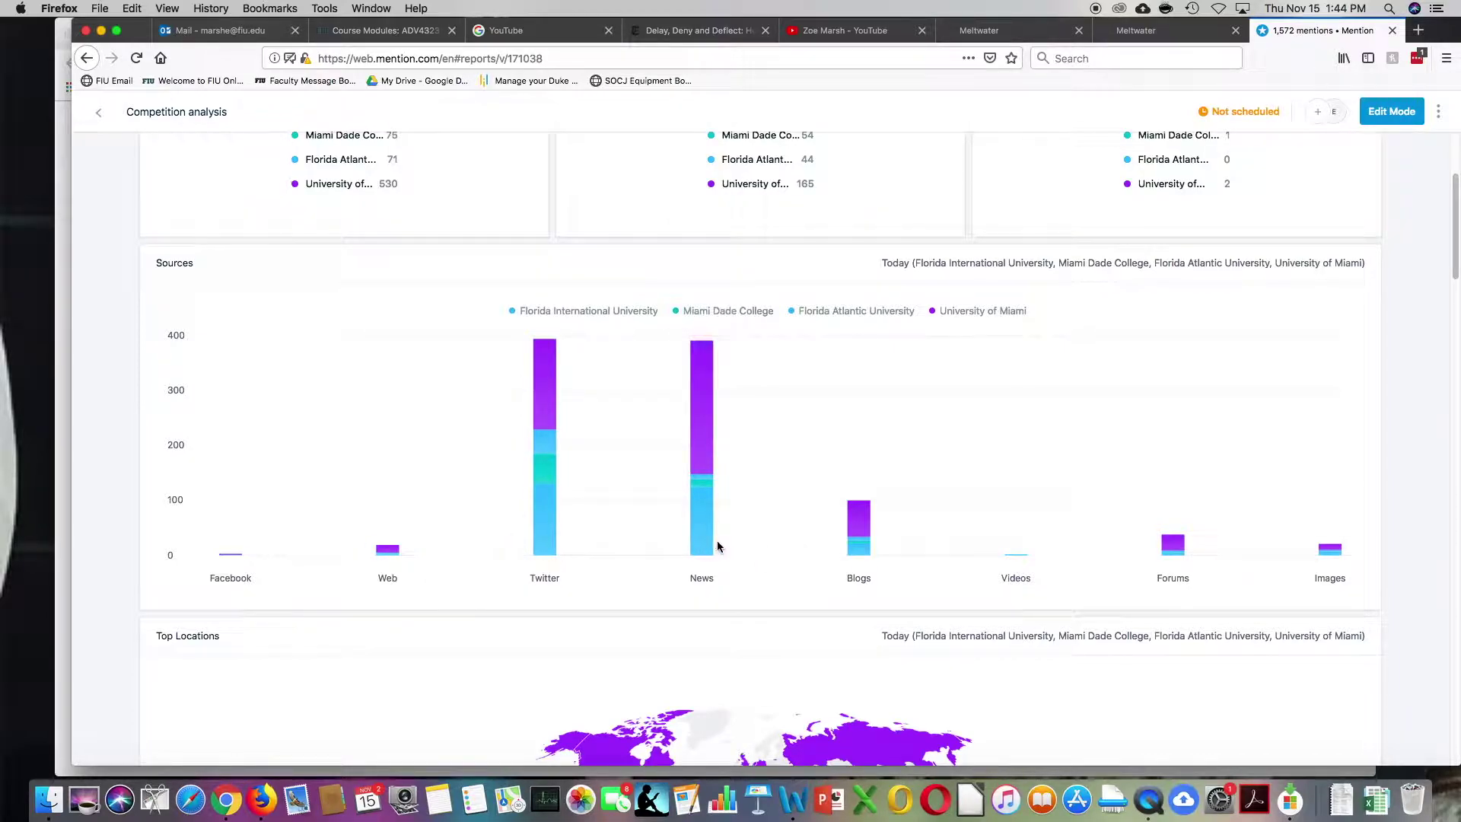
pyautogui.scroll(-1, 741, 559)
pyautogui.scroll(-1, 741, 560)
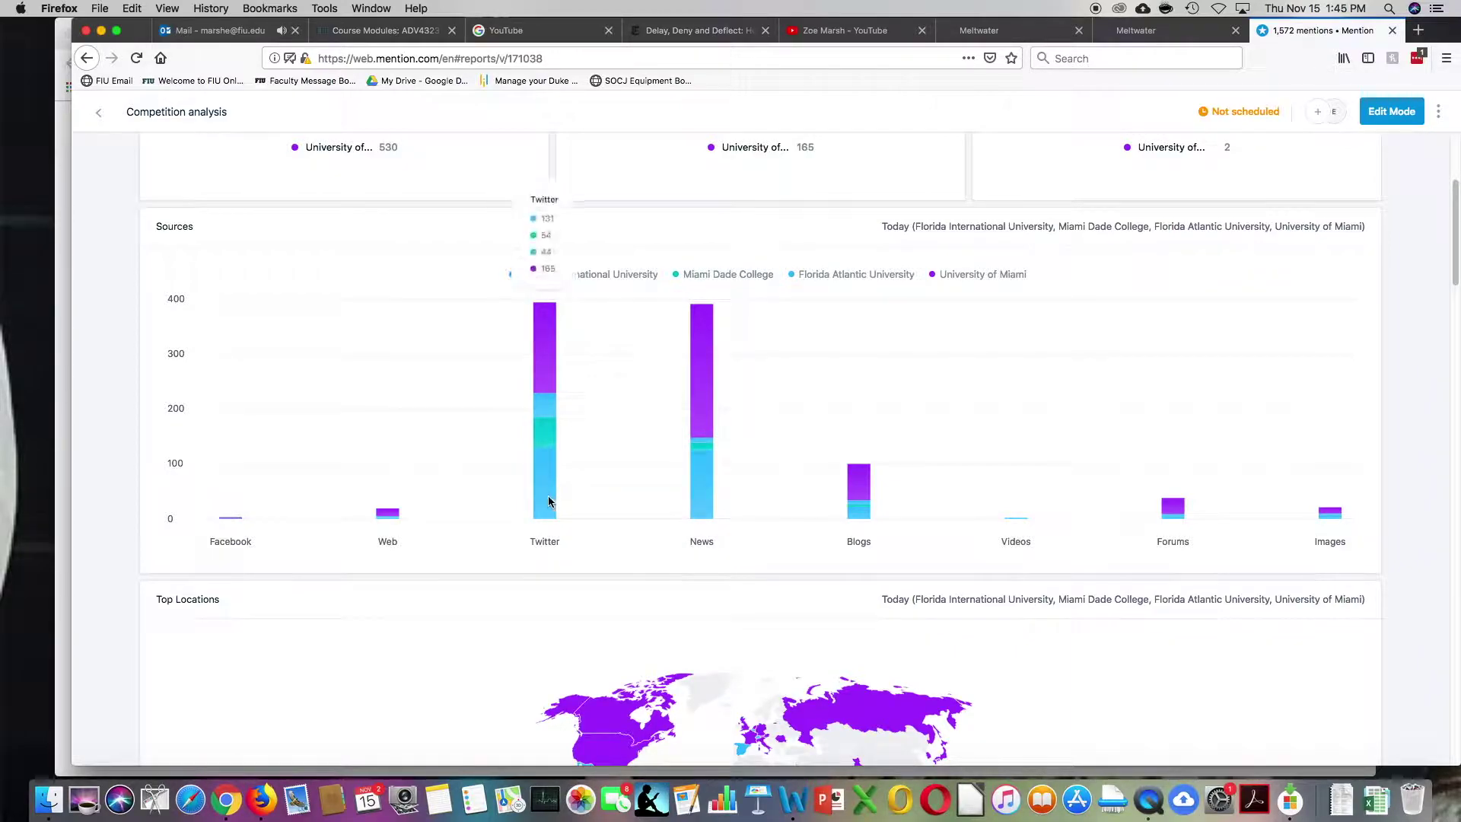
pyautogui.moveTo(701, 509)
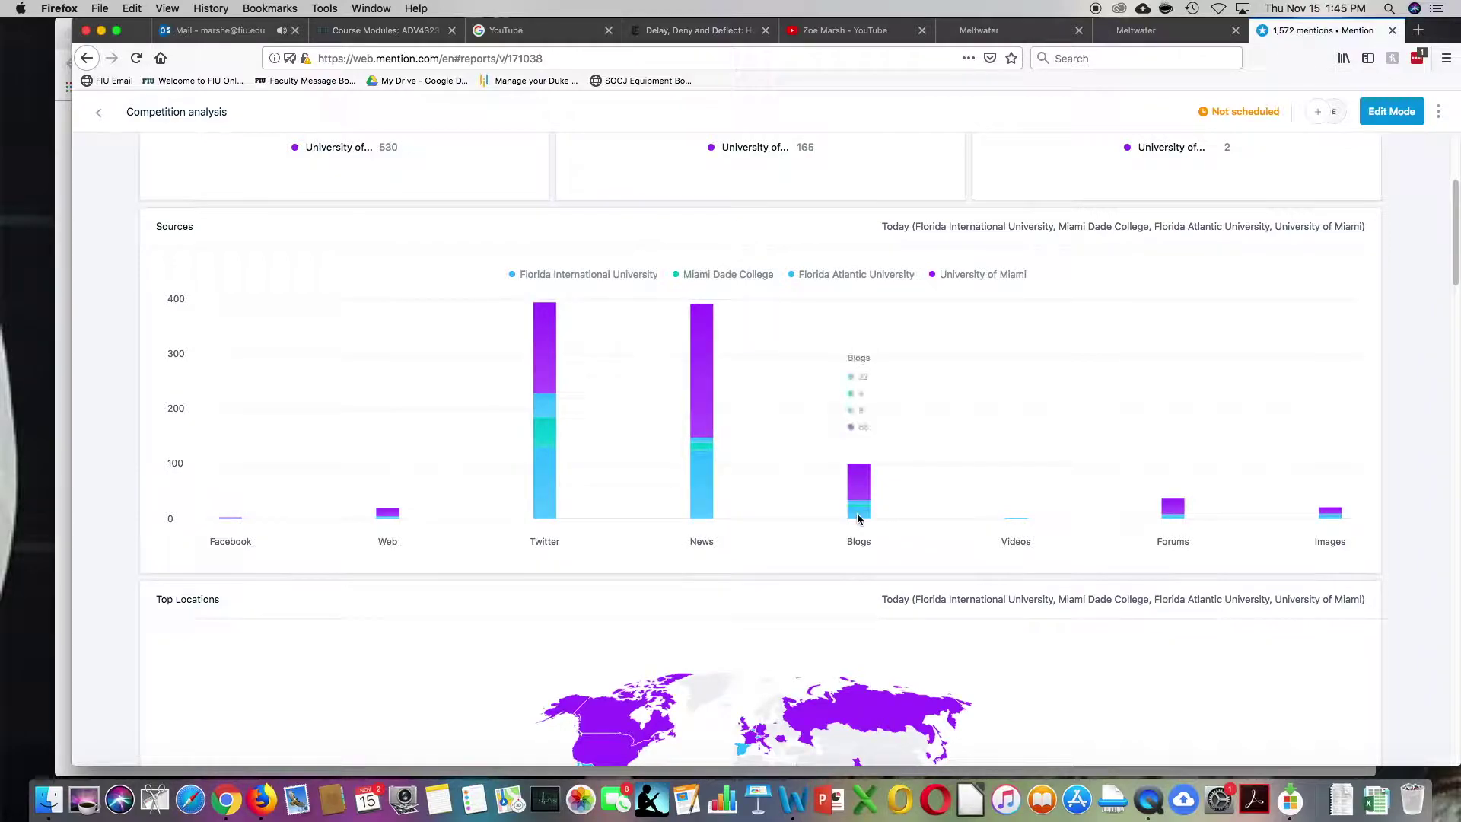
pyautogui.moveTo(543, 501)
pyautogui.scroll(1, 947, 528)
pyautogui.scroll(-3, 947, 528)
pyautogui.scroll(1, 947, 528)
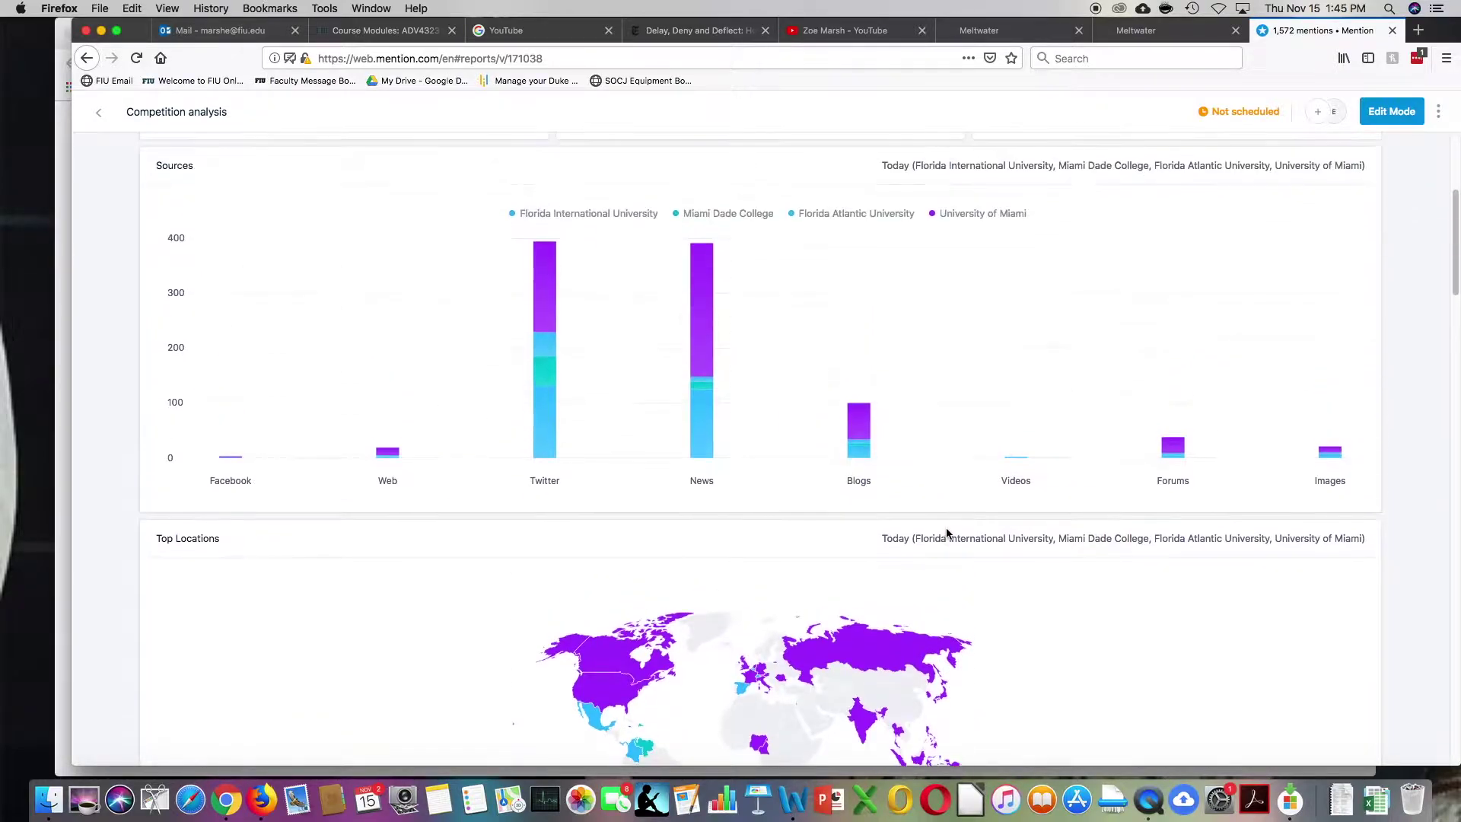
pyautogui.scroll(7, 947, 528)
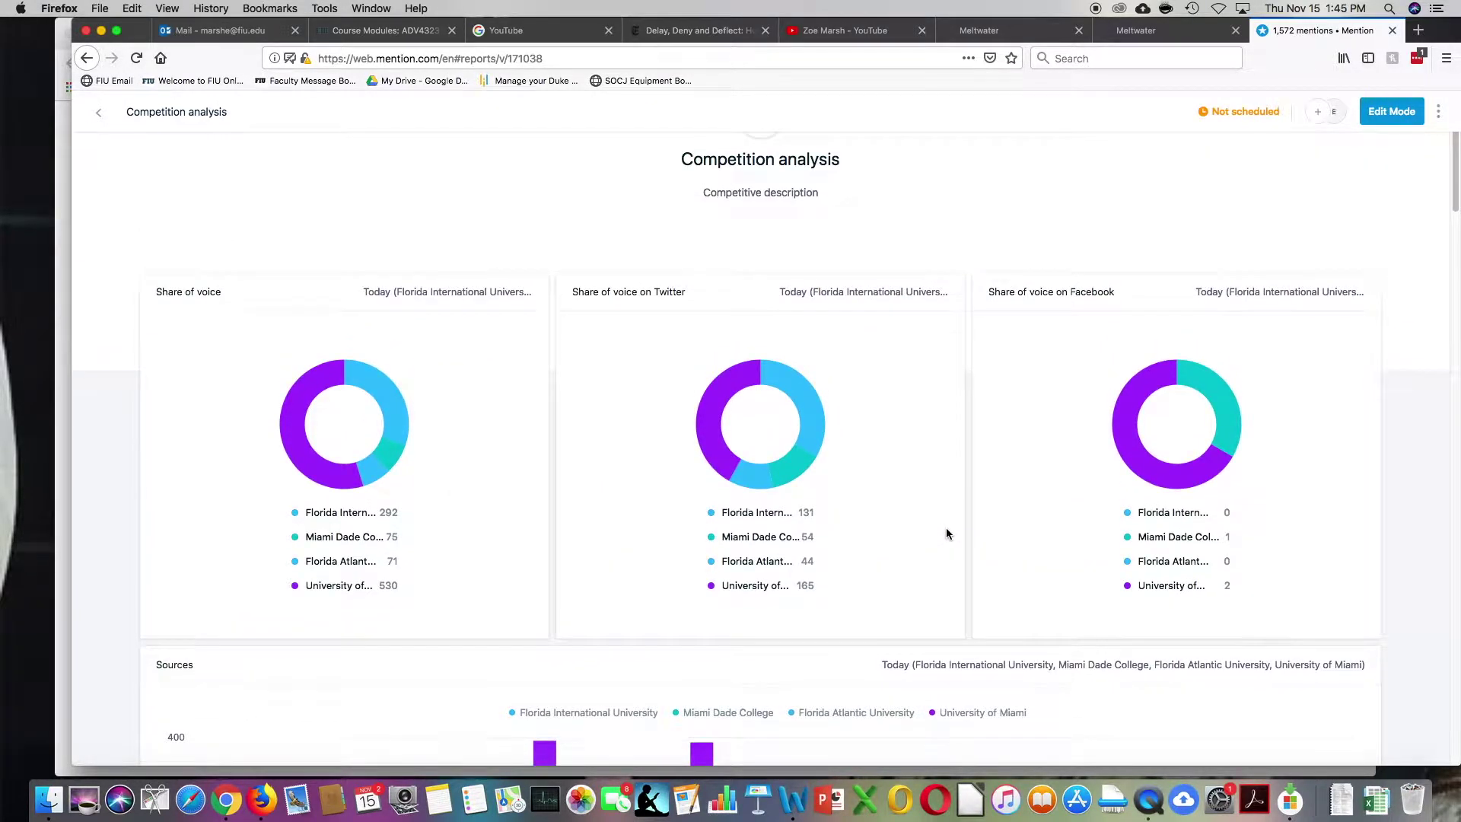
pyautogui.scroll(2, 946, 531)
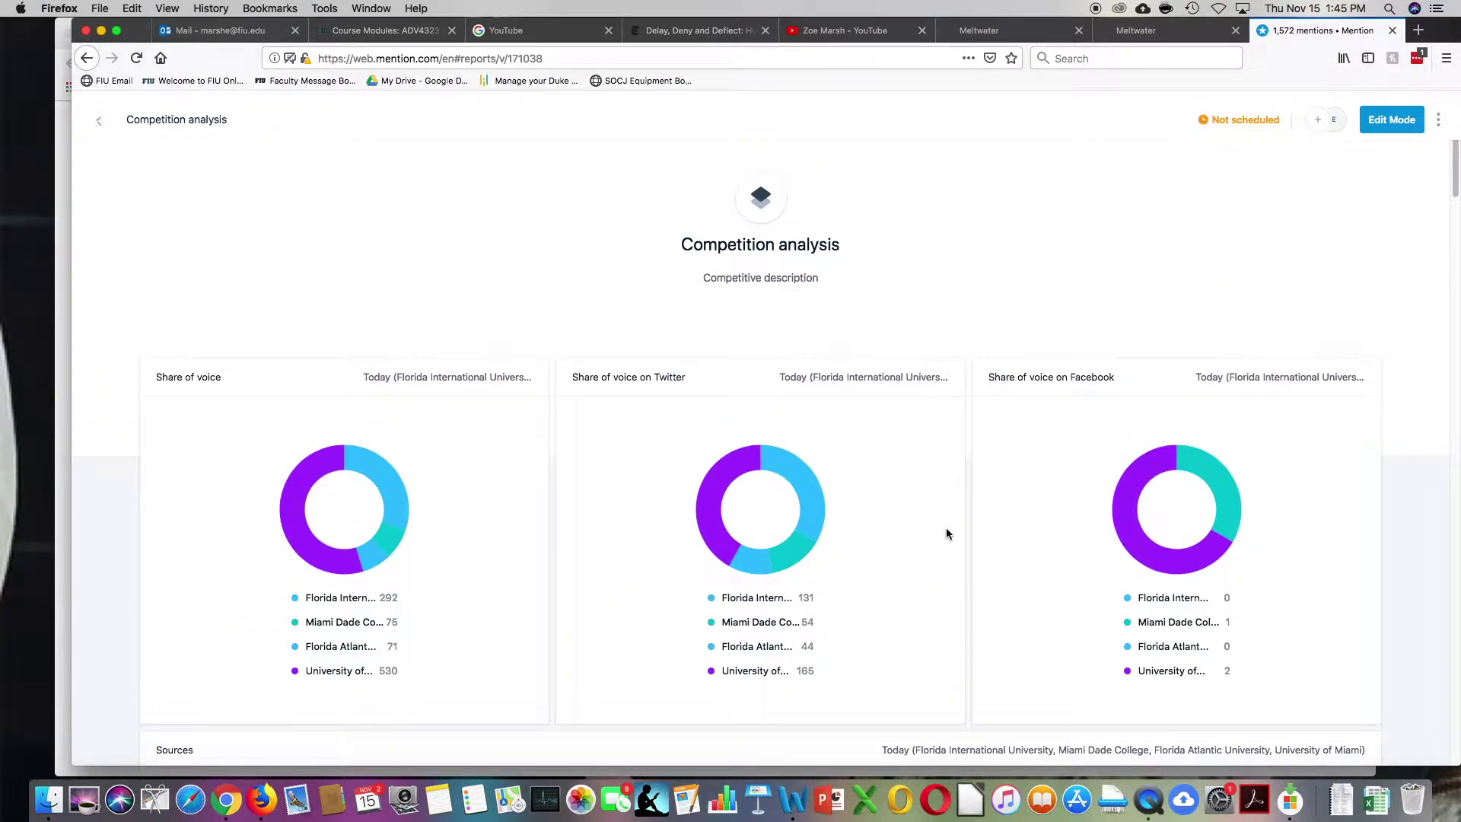
# Step: Save the Competition analysis report, then put it back into edit mode
pyautogui.click(1391, 129)
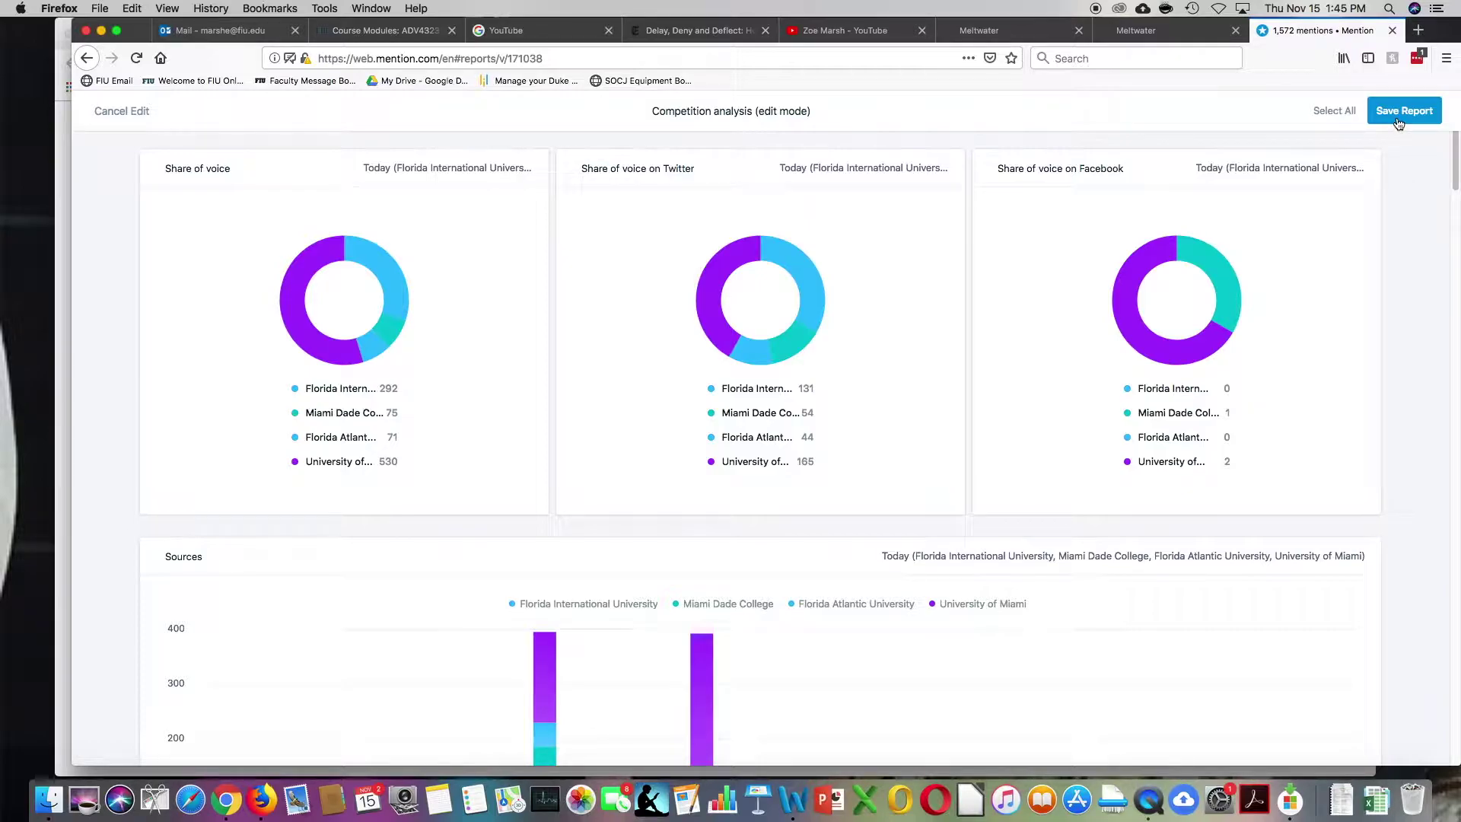
pyautogui.click(1399, 122)
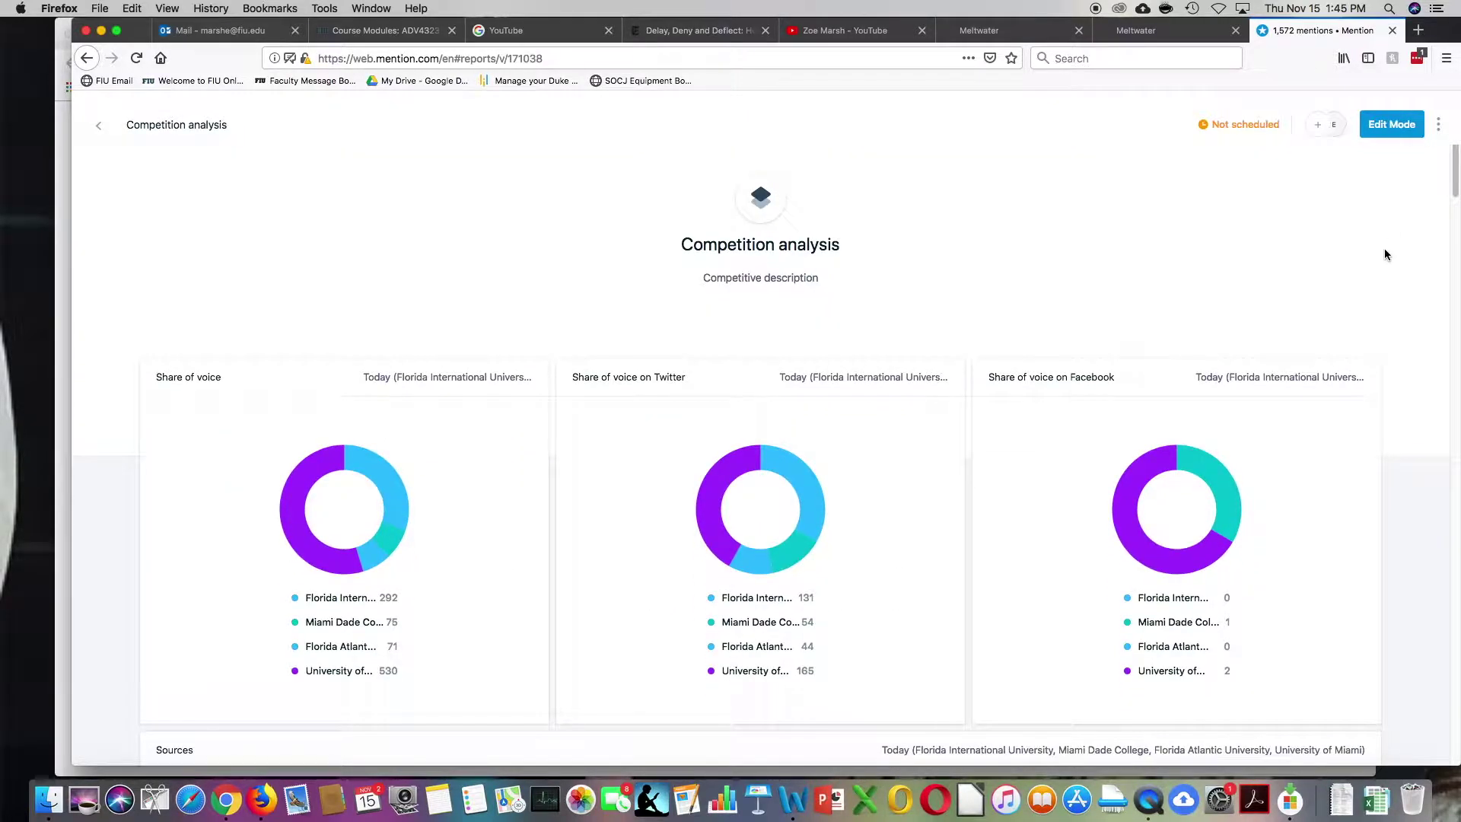
pyautogui.click(1381, 130)
# Step: Scroll down to the Sentiment charts, where FIU shows 68 negative and 32 positive mentions
pyautogui.scroll(-10, 1390, 241)
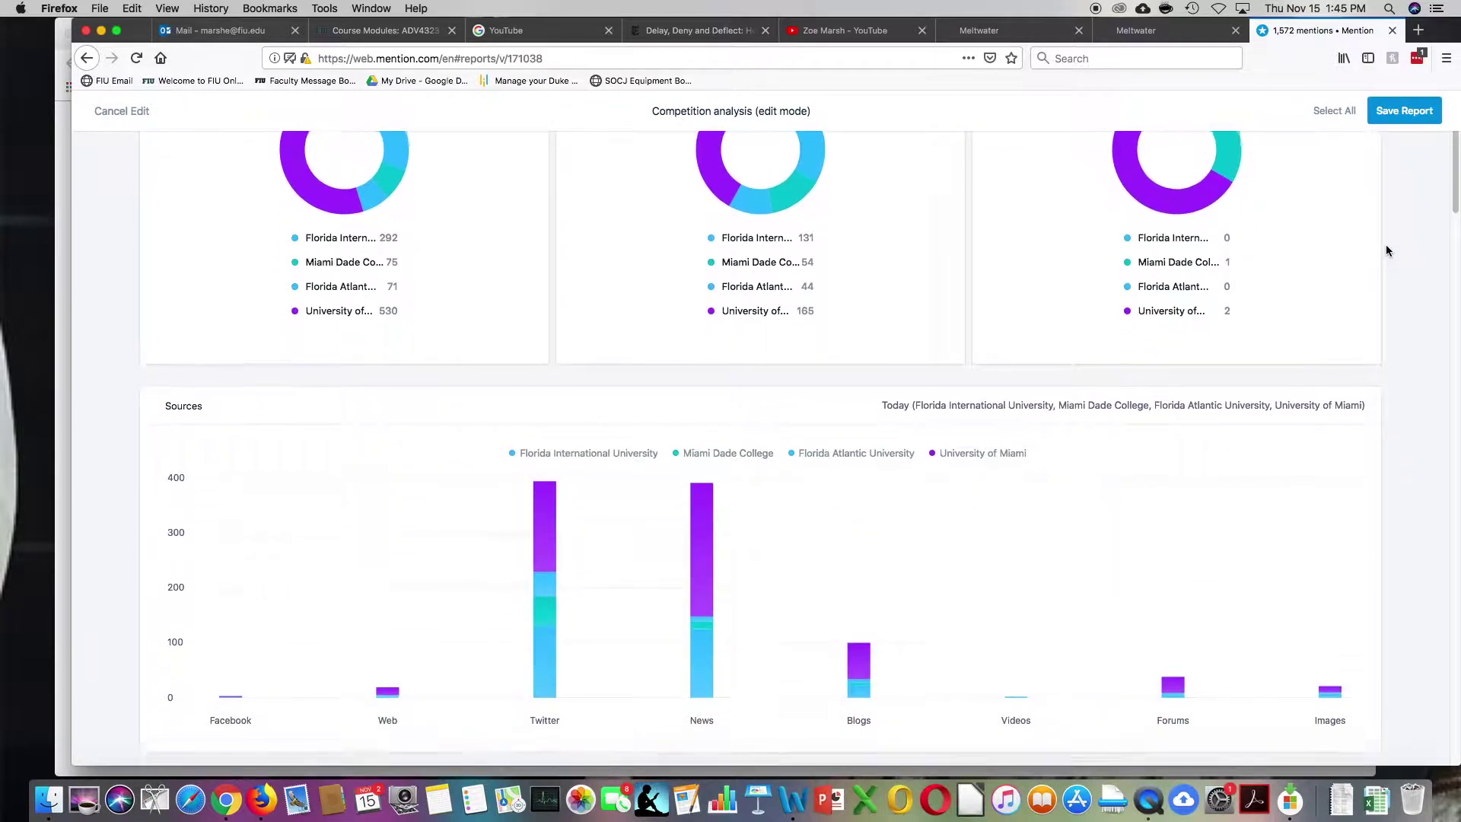
pyautogui.scroll(-10, 1046, 455)
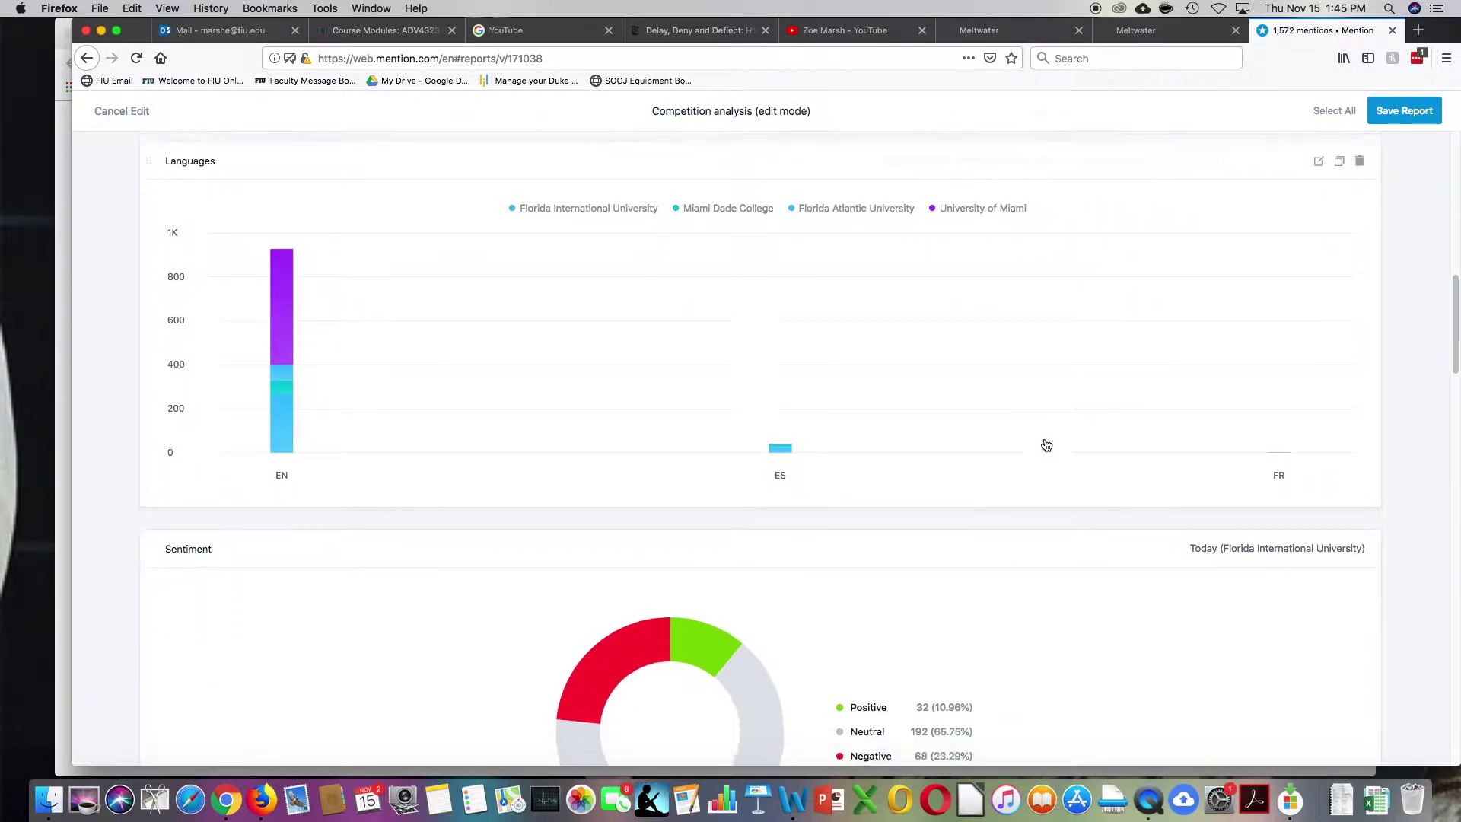
pyautogui.scroll(-2, 1047, 442)
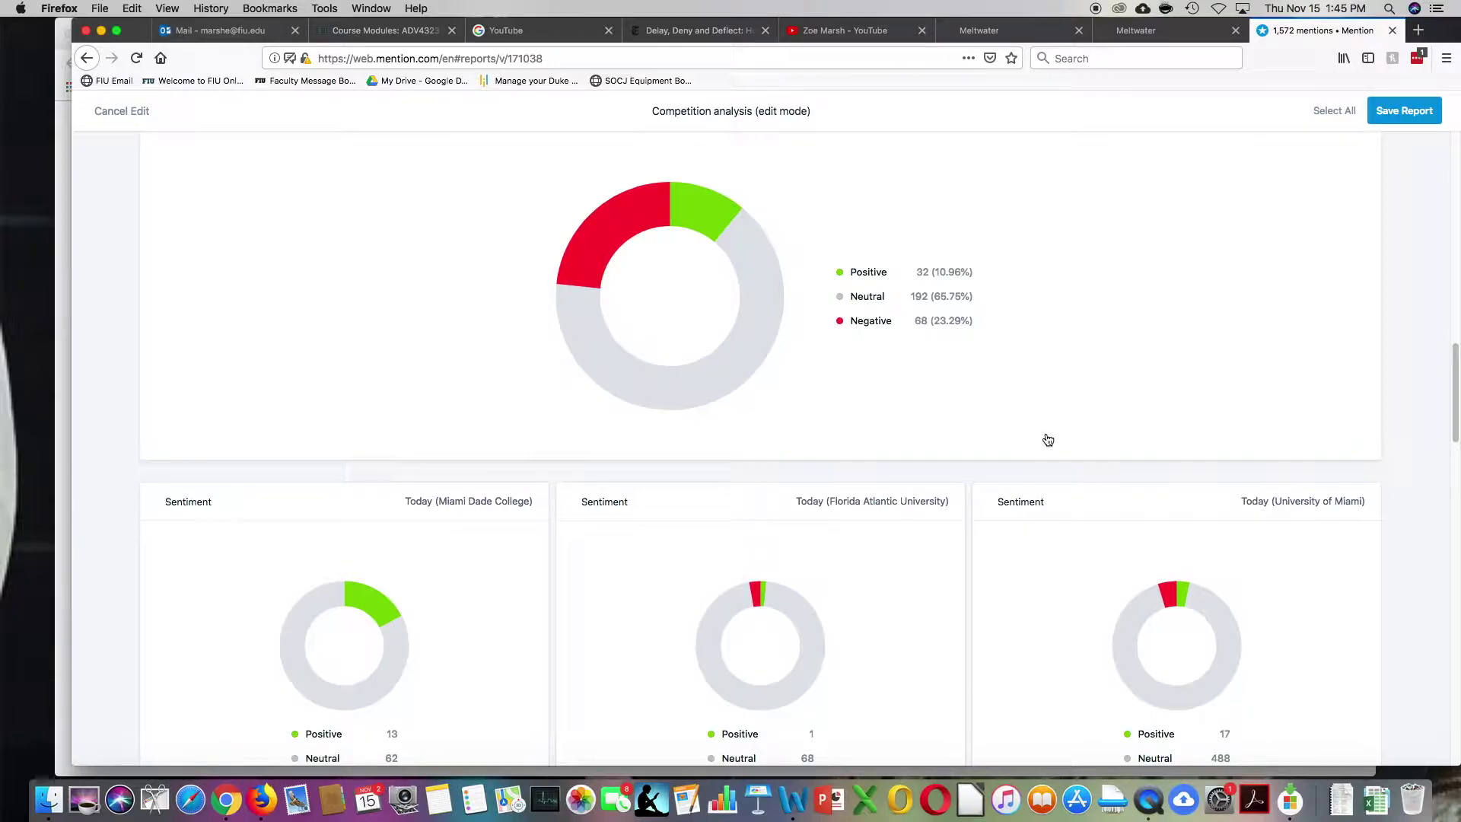
pyautogui.scroll(-3, 1048, 440)
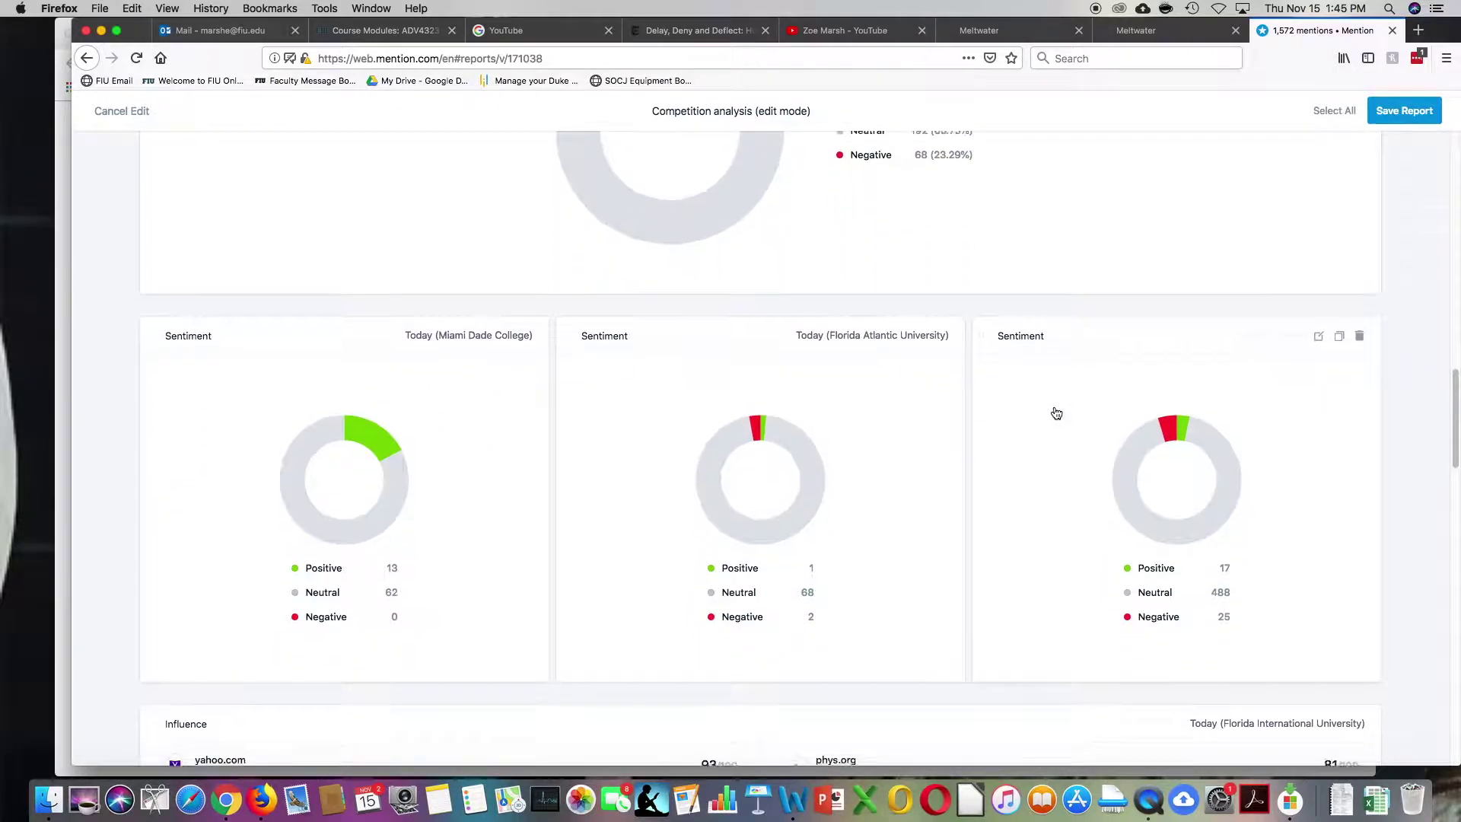
pyautogui.scroll(-1, 1049, 457)
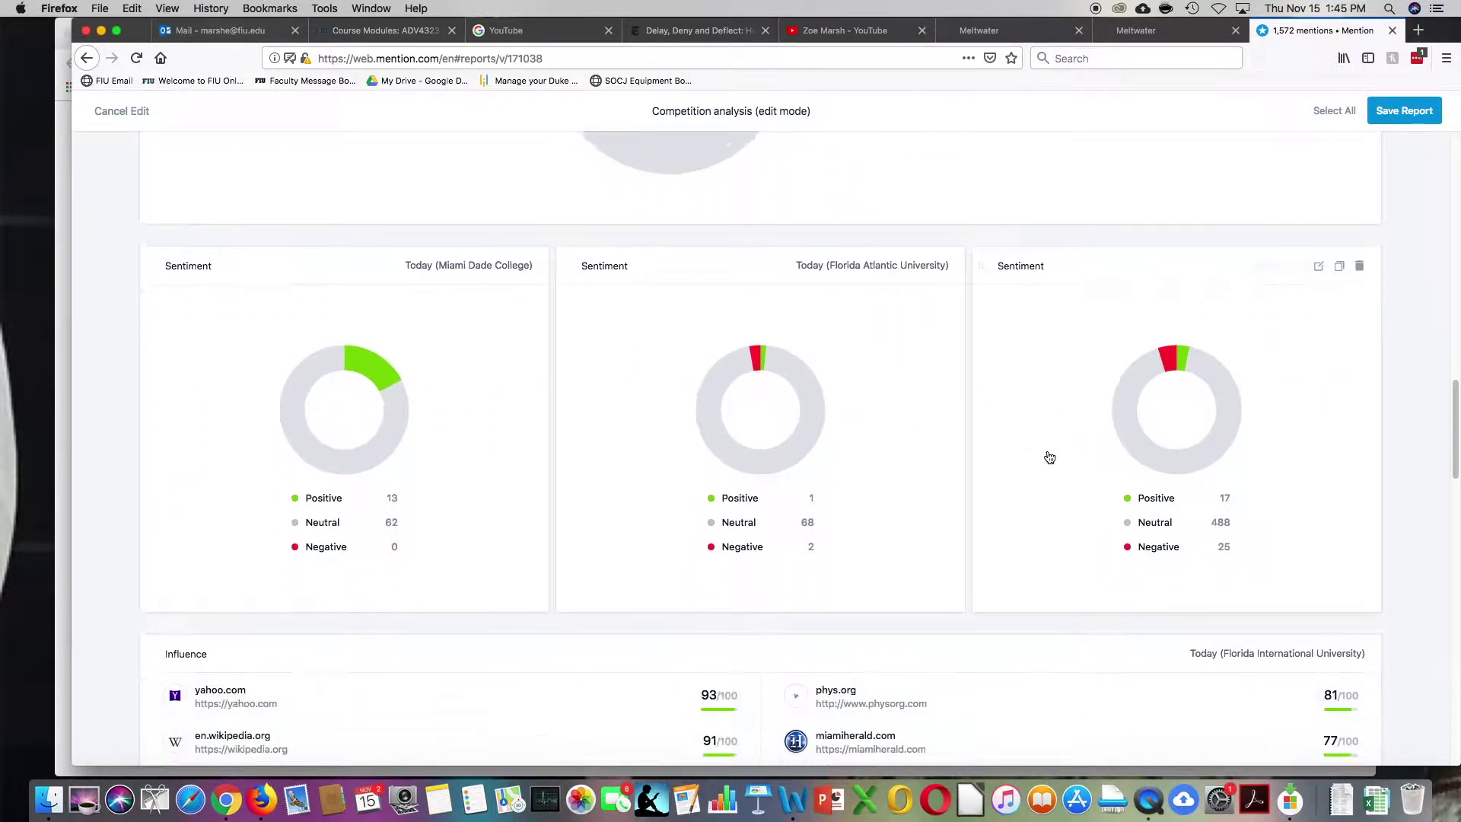
pyautogui.scroll(-2, 1049, 456)
pyautogui.scroll(8, 1049, 457)
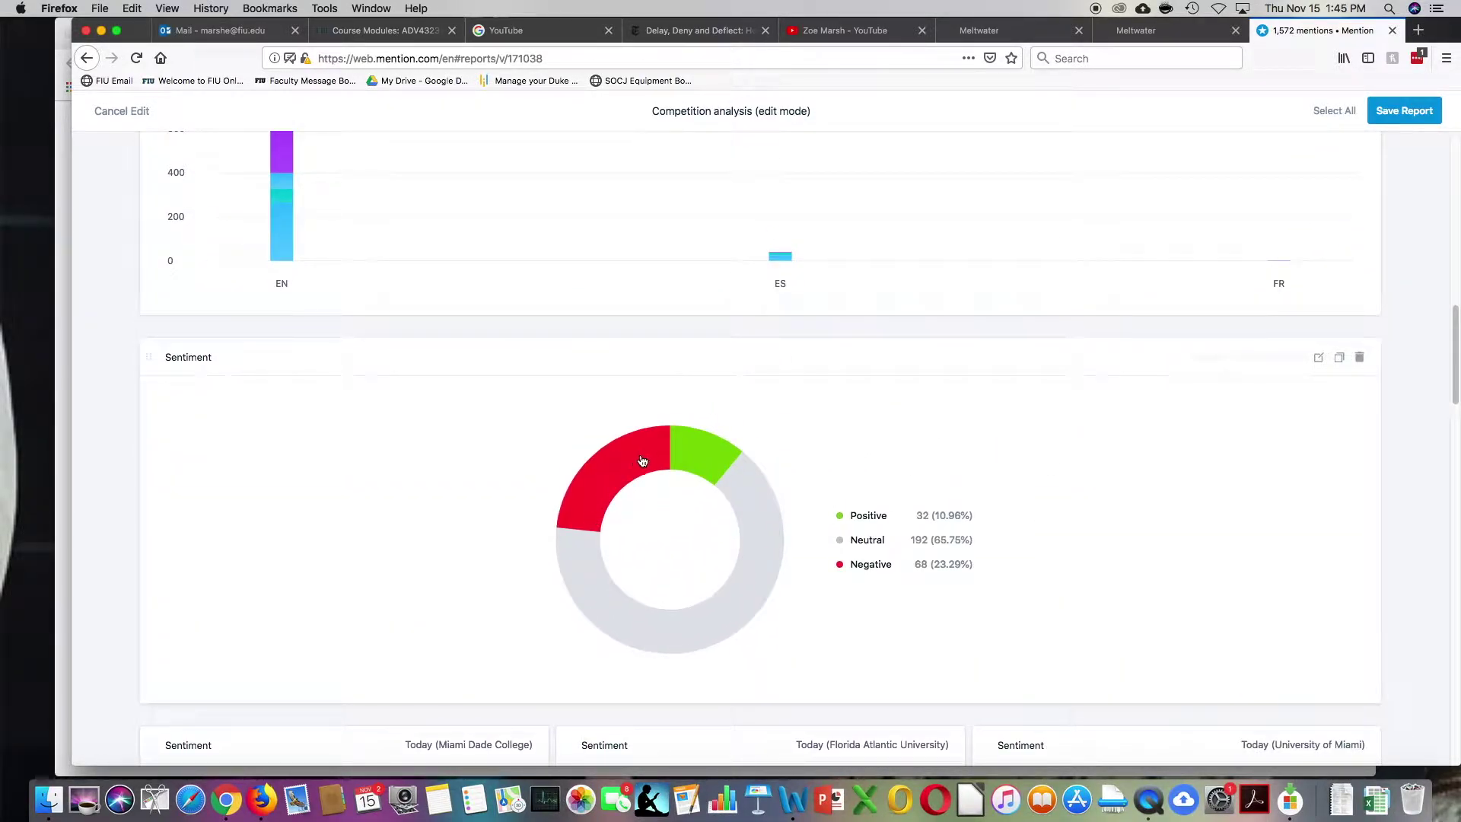
pyautogui.scroll(-4, 813, 513)
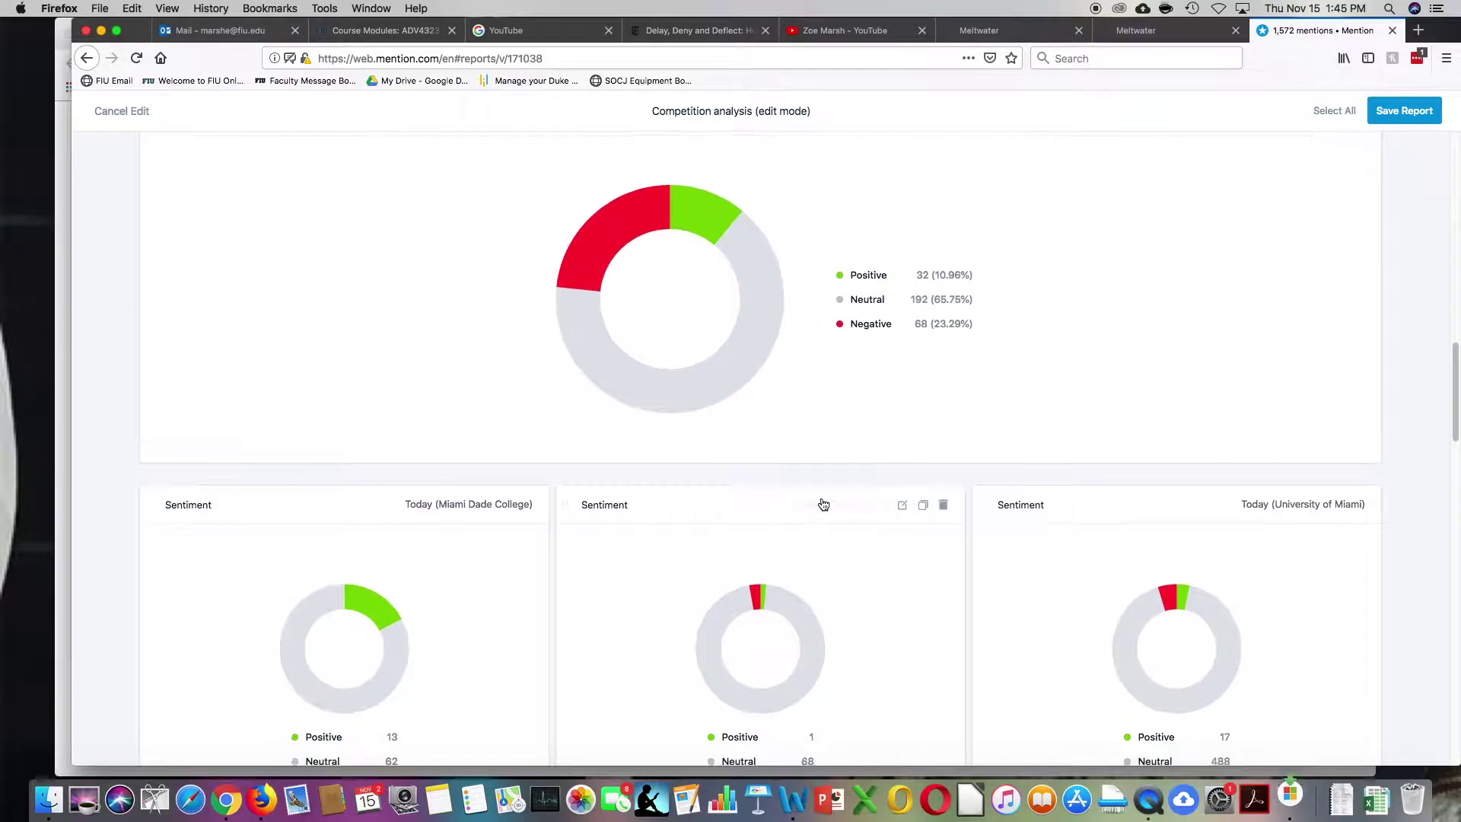
pyautogui.scroll(-3, 852, 506)
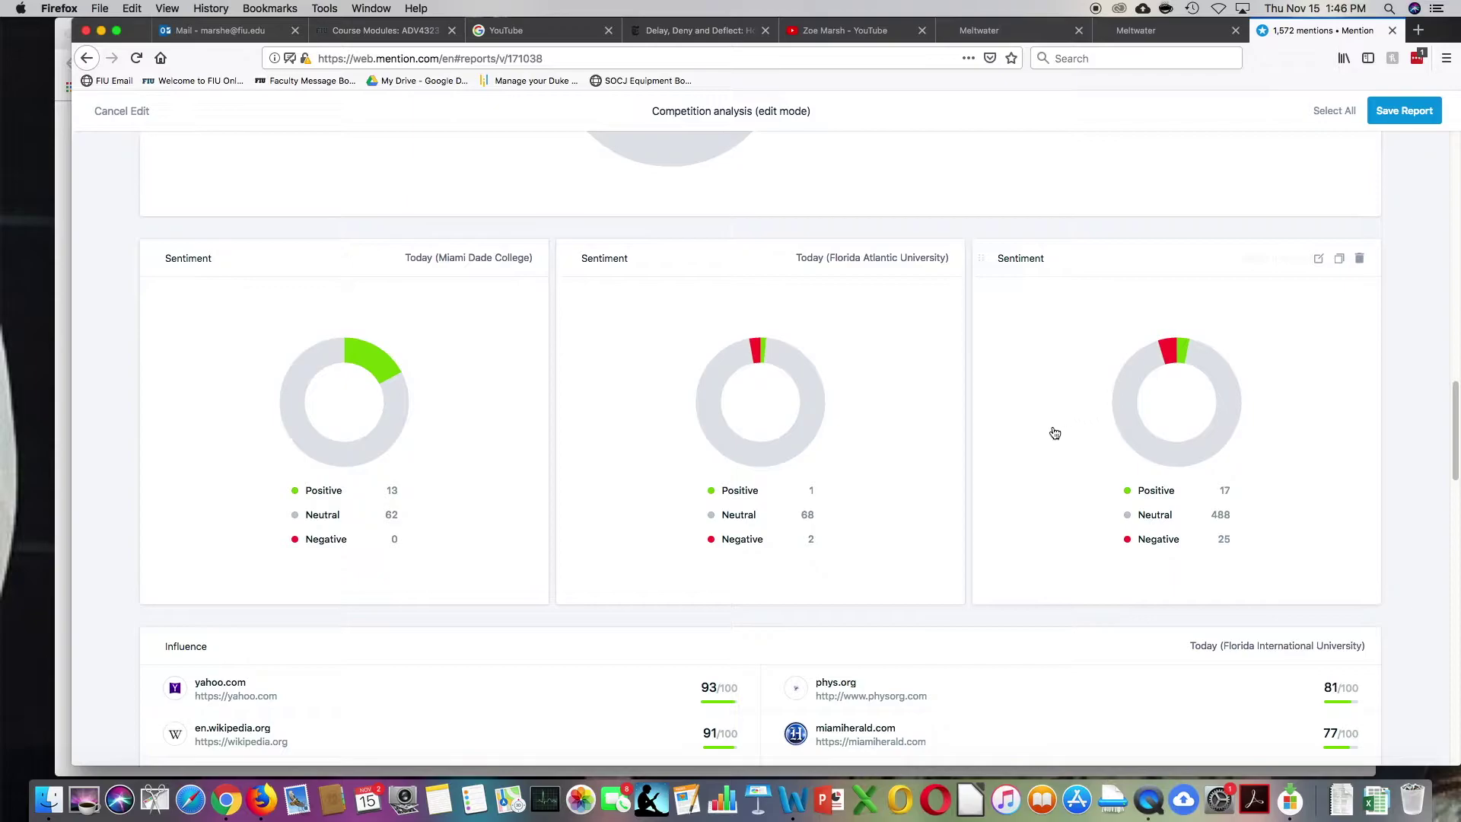
pyautogui.scroll(-2, 1071, 461)
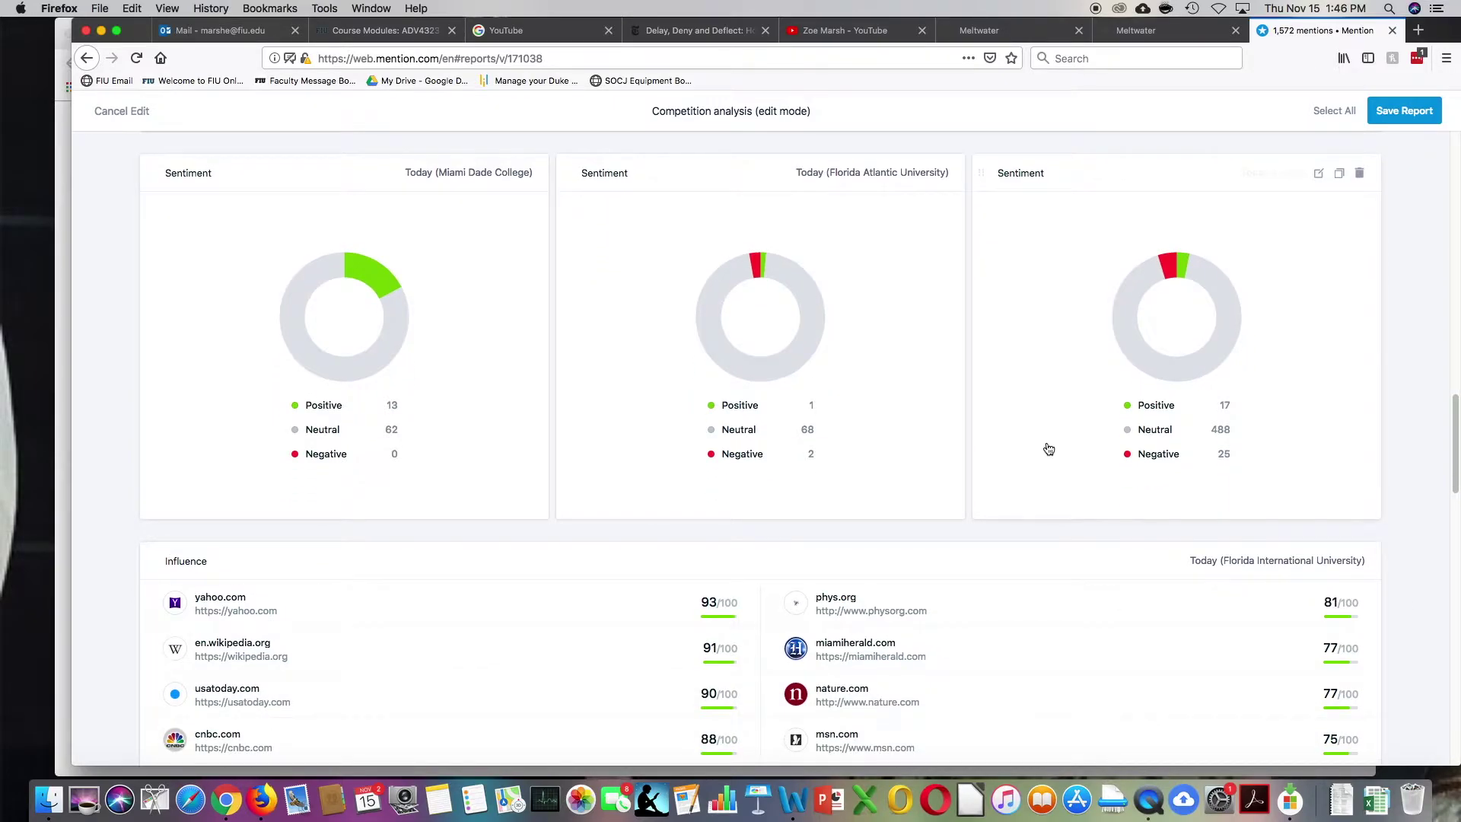
pyautogui.scroll(-3, 1046, 452)
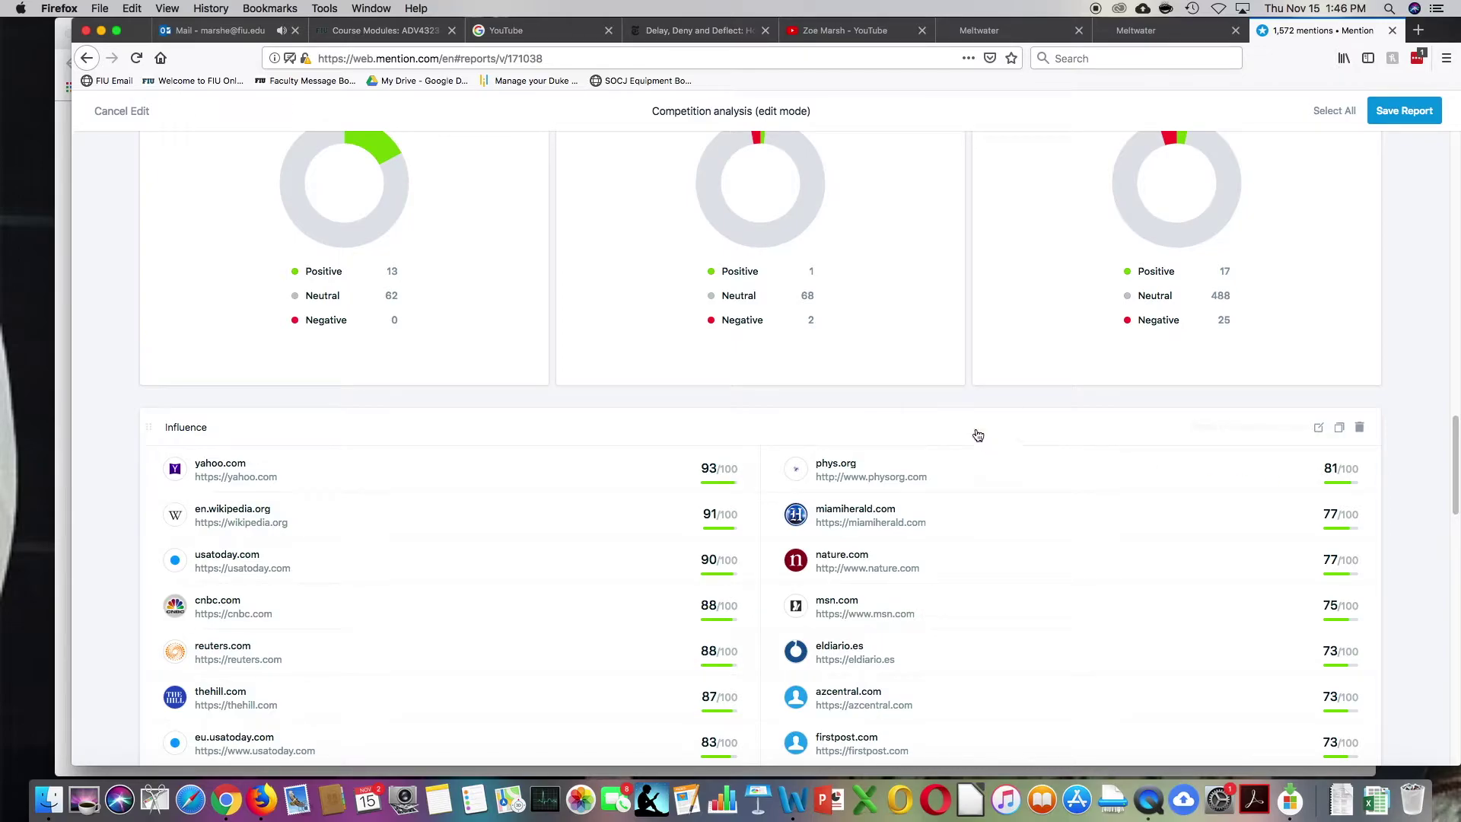
pyautogui.scroll(5, 952, 401)
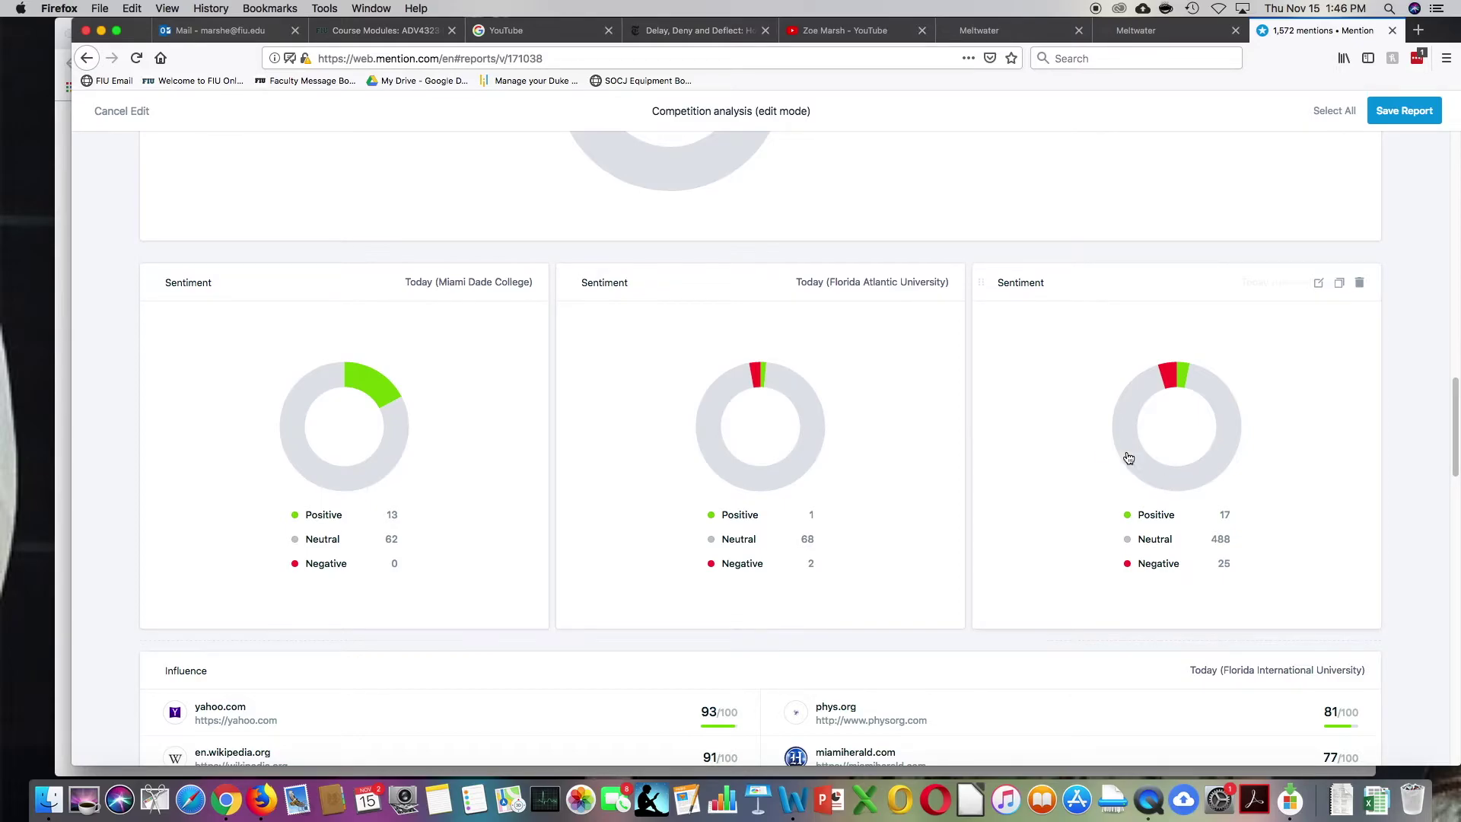
pyautogui.scroll(10, 1241, 473)
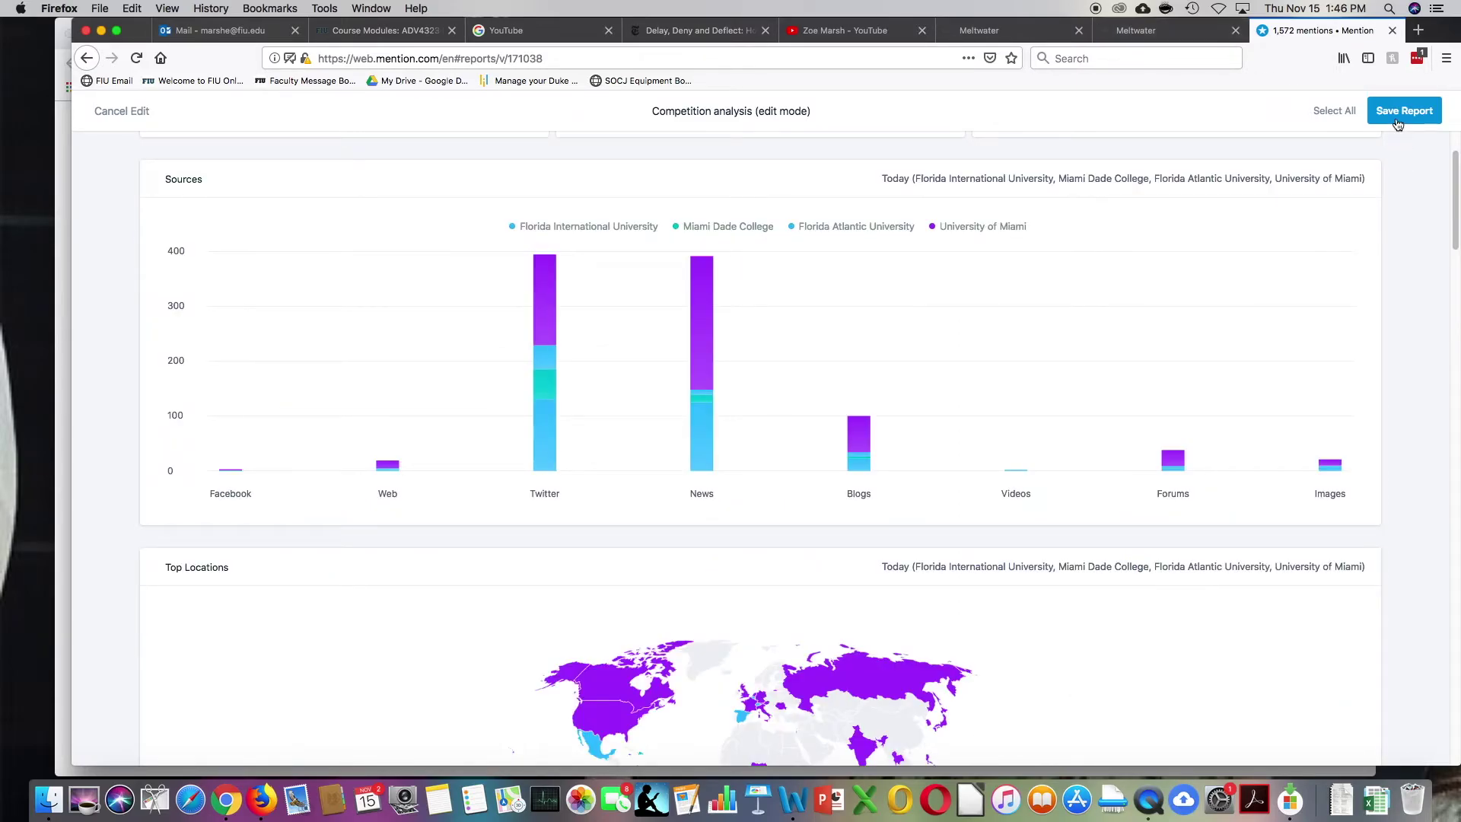